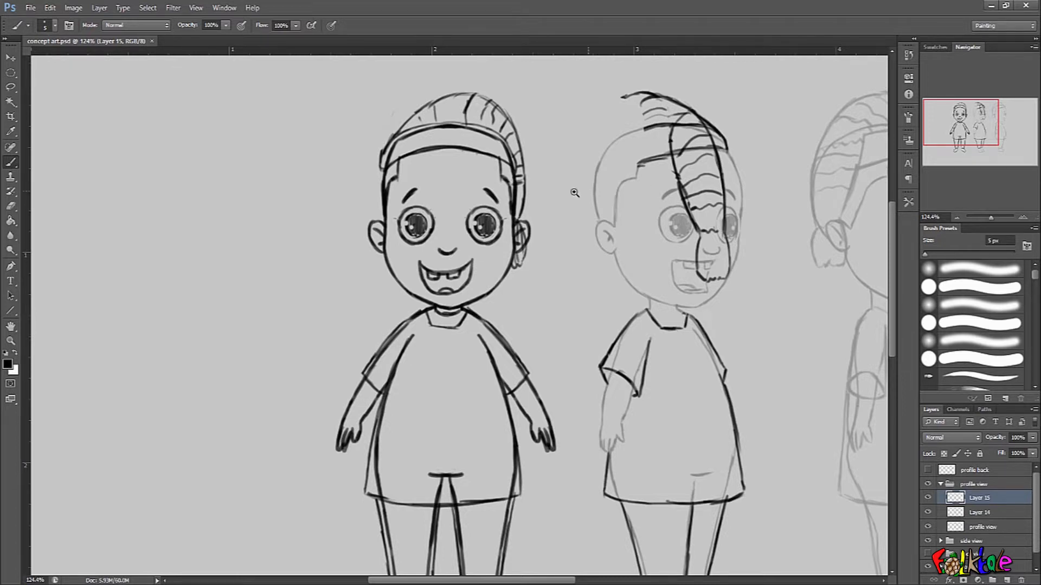
Erase the cap's hanging tail drawn across the face of the profile-view character.
scroll(551, 179, "up", 2)
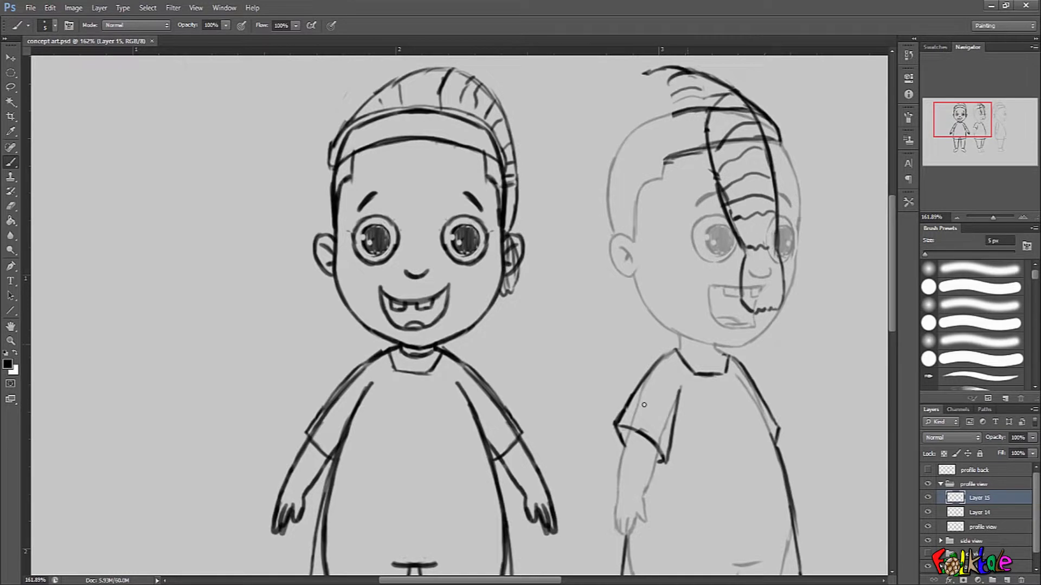
mouse_move(732, 262)
left_mouse_down()
mouse_move(695, 241)
mouse_move(636, 244)
mouse_move(785, 253)
mouse_move(761, 253)
mouse_move(775, 273)
left_mouse_up()
mouse_move(739, 103)
left_mouse_down()
mouse_move(713, 130)
mouse_move(716, 185)
mouse_move(730, 217)
mouse_move(756, 162)
mouse_move(779, 202)
mouse_move(758, 231)
mouse_move(733, 238)
mouse_move(740, 198)
mouse_move(787, 210)
mouse_move(788, 293)
mouse_move(751, 288)
mouse_move(760, 280)
mouse_move(752, 296)
left_mouse_up()
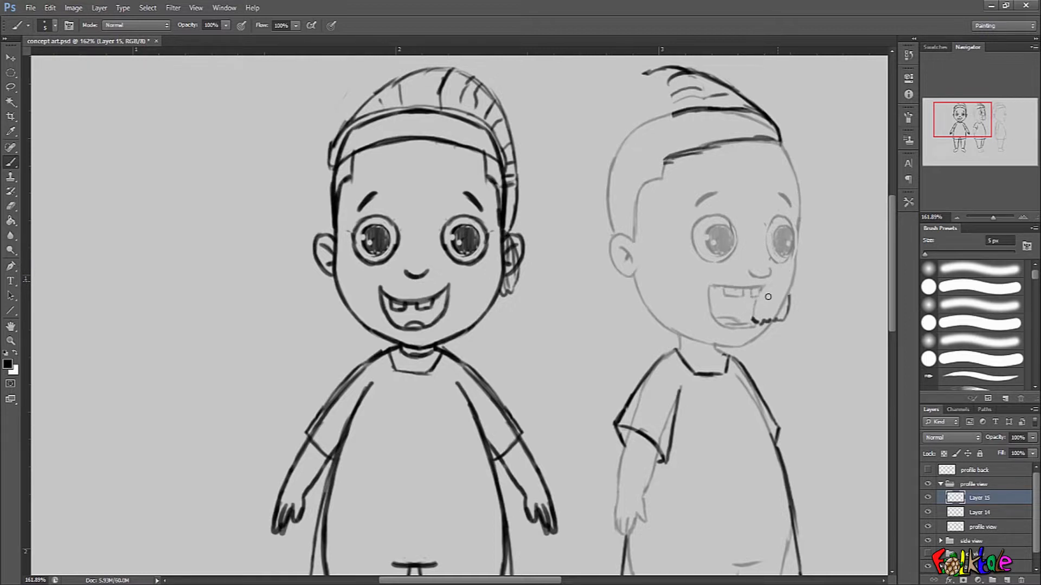
left_click_drag(778, 317, 781, 301)
mouse_move(765, 287)
left_mouse_down()
mouse_move(768, 323)
mouse_move(788, 286)
mouse_move(784, 319)
left_mouse_up()
Sketch the back of the profile-view cap's crown, extend both band edges backwards, and merge Layer 15 into Layer 14.
mouse_move(650, 53)
left_mouse_down()
mouse_move(659, 75)
mouse_move(668, 68)
mouse_move(605, 124)
left_mouse_up()
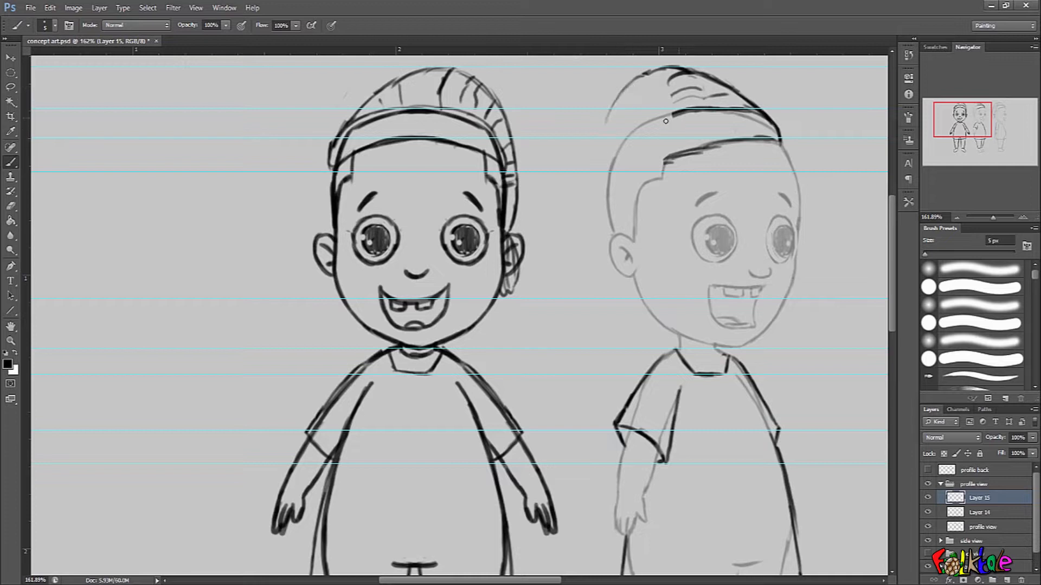
mouse_move(678, 113)
left_mouse_down()
mouse_move(652, 122)
mouse_move(660, 122)
mouse_move(608, 168)
mouse_move(614, 148)
mouse_move(633, 145)
mouse_move(602, 161)
mouse_move(670, 157)
mouse_move(640, 167)
left_mouse_up()
key("ctrl+z")
key("ctrl+z")
key("ctrl+e")
key("ctrl+z")
left_click_drag(721, 145, 622, 178)
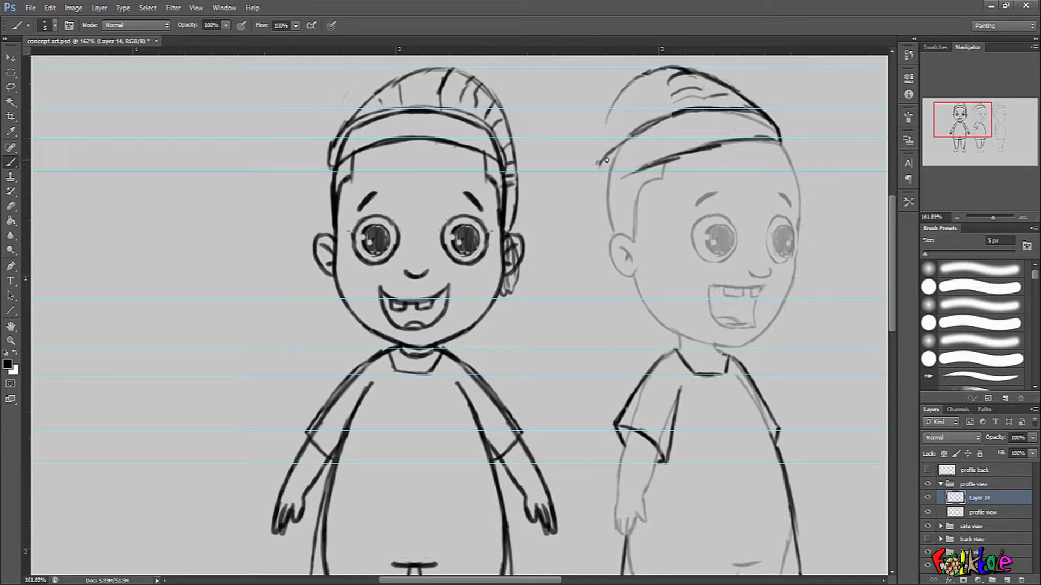
Close the back edge of the profile-view cap and add curved fold strokes across its crown.
left_click_drag(603, 159, 612, 183)
mouse_move(610, 111)
left_mouse_down()
mouse_move(600, 155)
mouse_move(602, 124)
left_mouse_up()
mouse_move(660, 86)
left_mouse_down()
mouse_move(618, 148)
mouse_move(681, 94)
left_mouse_up()
left_click_drag(606, 156, 682, 113)
left_click_drag(612, 132, 698, 98)
Compare the cap's shape and height across the front, profile and side views.
left_click_drag(747, 125, 467, 97)
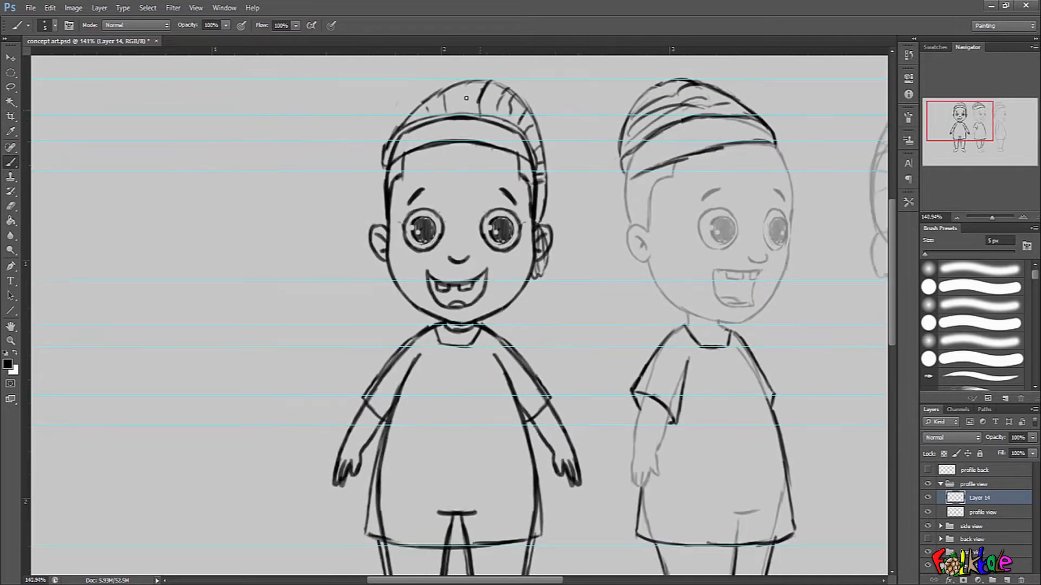
left_click_drag(610, 286, 557, 285)
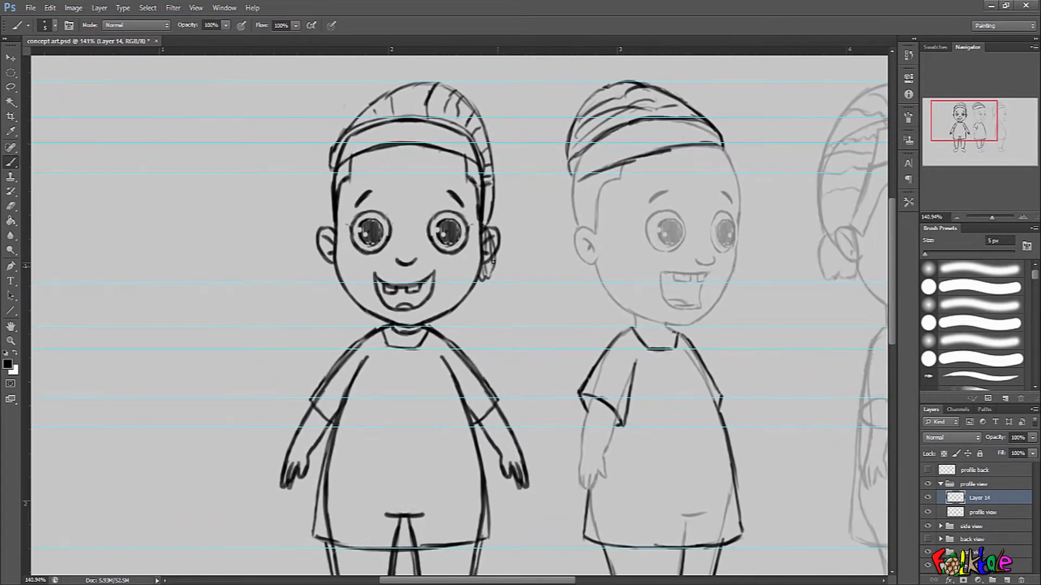
mouse_move(569, 159)
left_mouse_down()
mouse_move(594, 171)
mouse_move(569, 147)
mouse_move(569, 179)
mouse_move(568, 140)
left_mouse_up()
left_click_drag(715, 254, 672, 254)
left_click_drag(807, 388, 681, 328)
left_click_drag(772, 276, 734, 379)
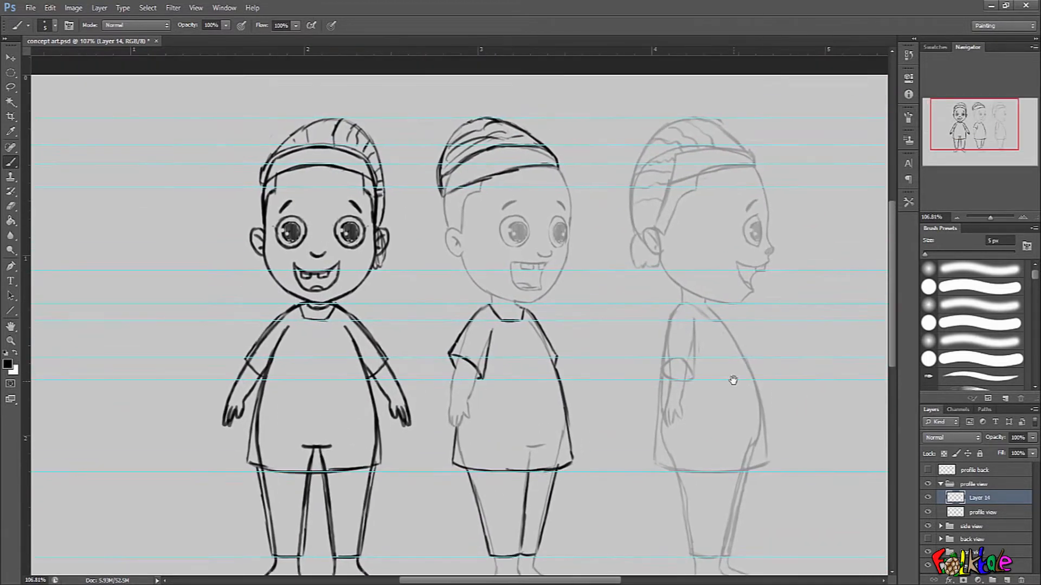
left_click_drag(670, 226, 713, 226)
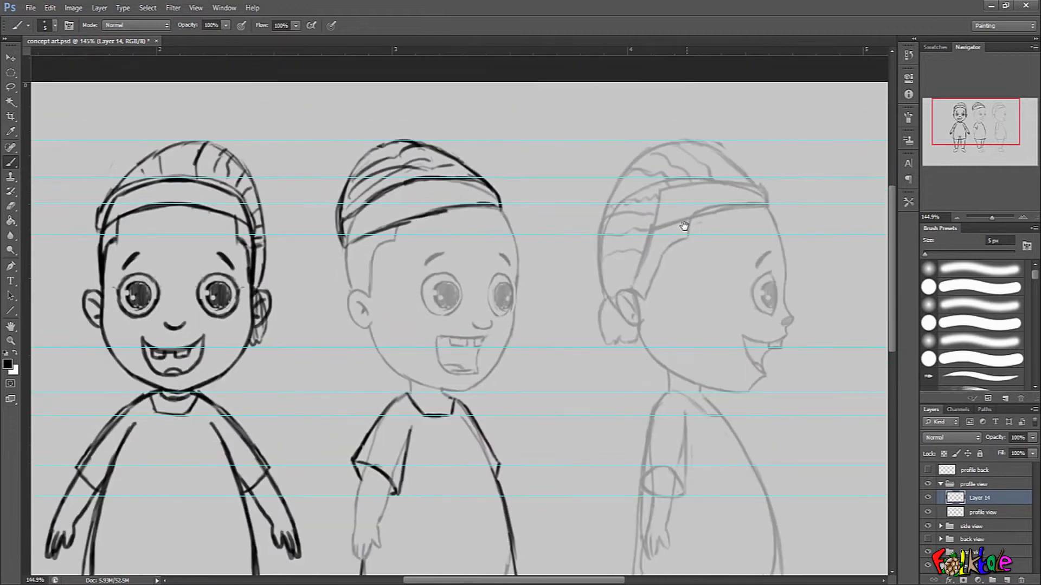
scroll(645, 241, "up", 1)
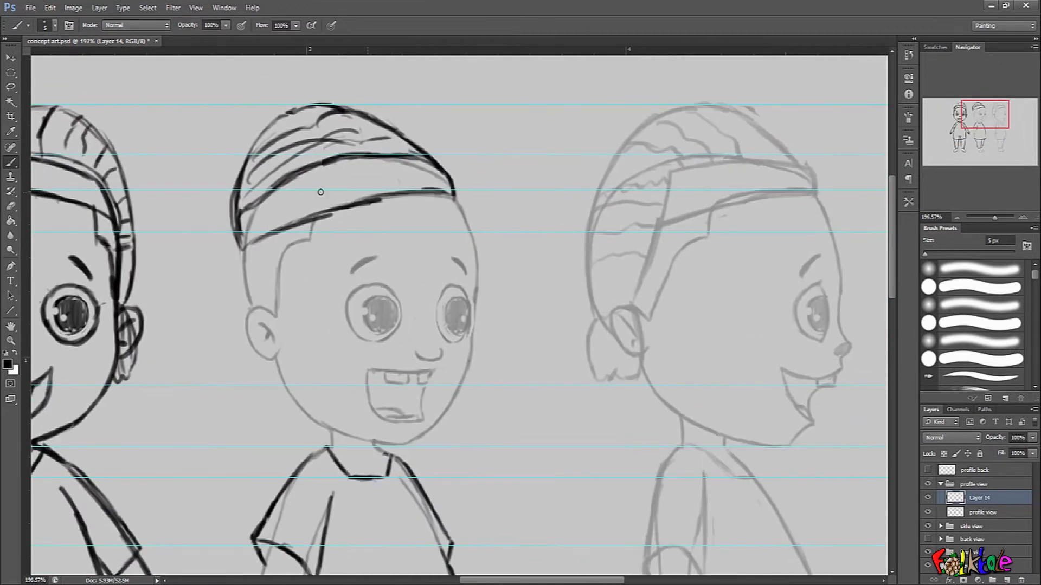
left_click_drag(662, 223, 600, 239)
mouse_move(594, 193)
left_mouse_down()
mouse_move(592, 226)
mouse_move(621, 232)
mouse_move(606, 236)
left_mouse_up()
key("ctrl+alt+z")
key("ctrl+alt+z")
key("ctrl+alt+z")
key("ctrl+alt+z")
Duplicate the front view layer group and hide the original group.
scroll(726, 307, "down", 1)
left_click_drag(588, 315, 700, 250)
mouse_move(737, 488)
left_mouse_down()
mouse_move(760, 400)
mouse_move(738, 402)
left_mouse_up()
left_click(940, 487)
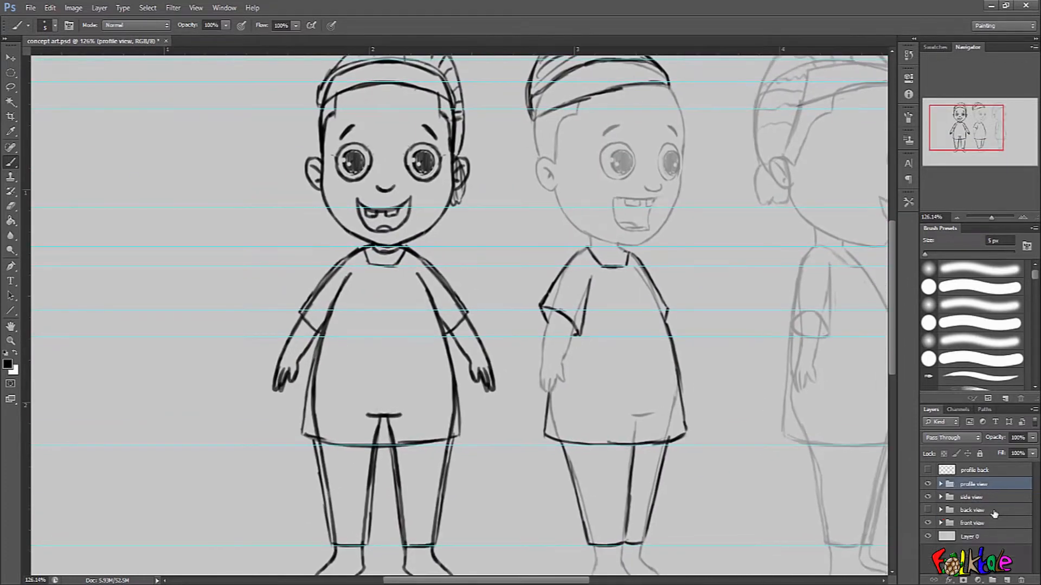
left_click(987, 523)
left_click_drag(1033, 517, 1030, 538)
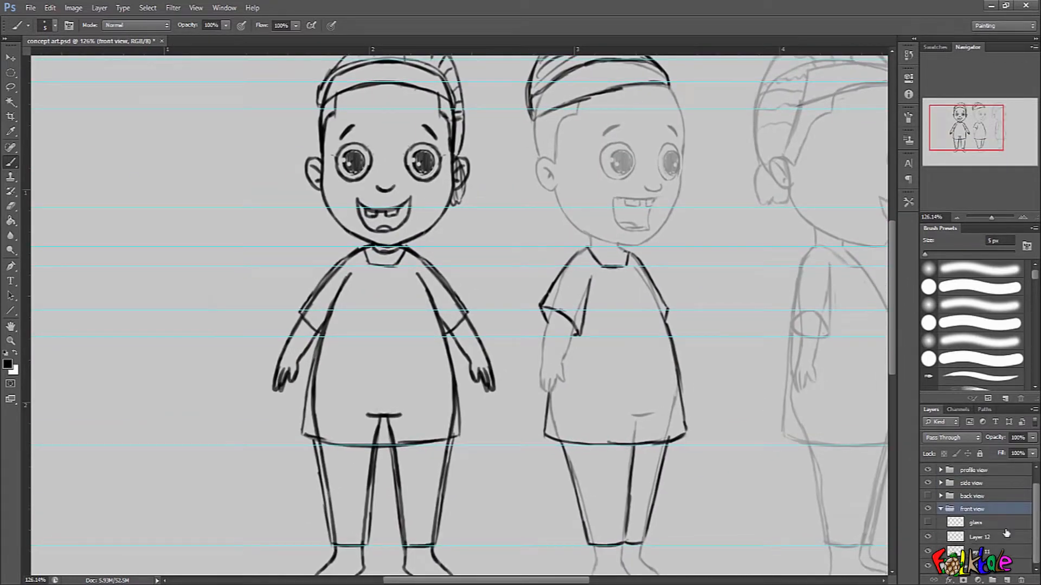
left_click(940, 512)
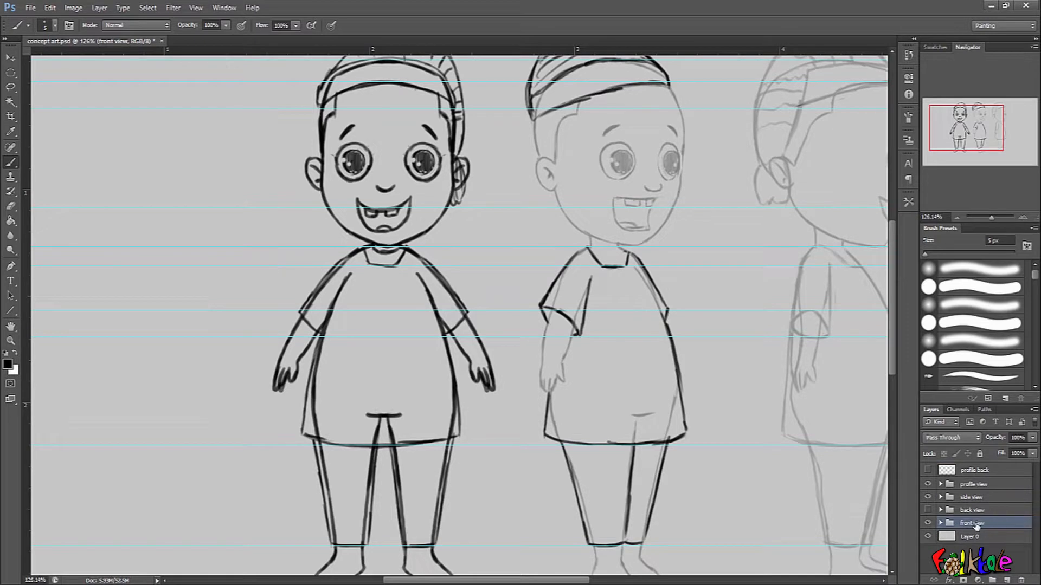
key("ctrl+j")
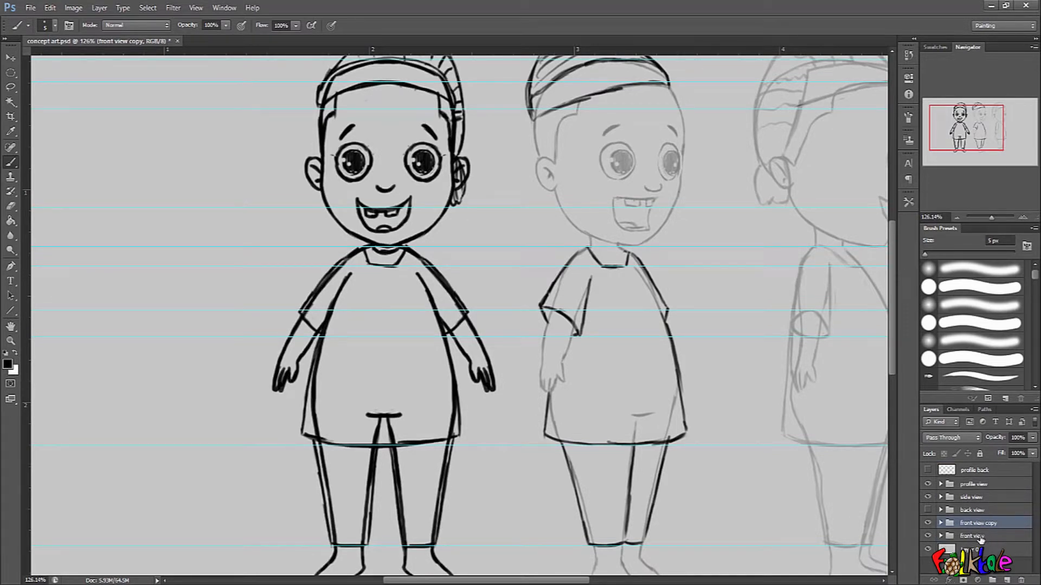
left_click(981, 536)
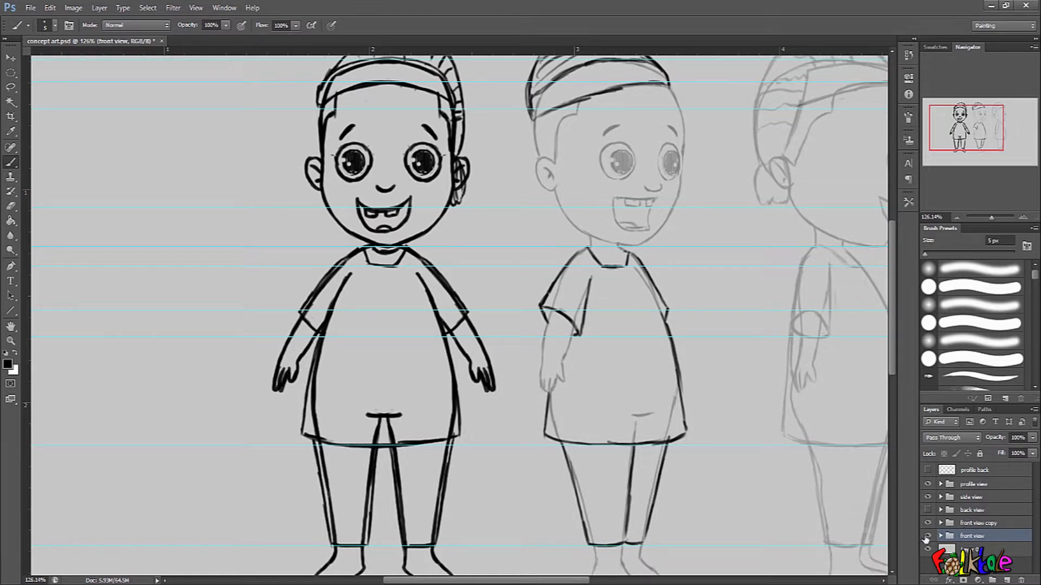
left_click(928, 536)
Expand the front view copy group and lower Layer 11's opacity to 62%.
left_click(976, 523)
left_click(942, 523)
left_click_drag(1033, 522, 1031, 537)
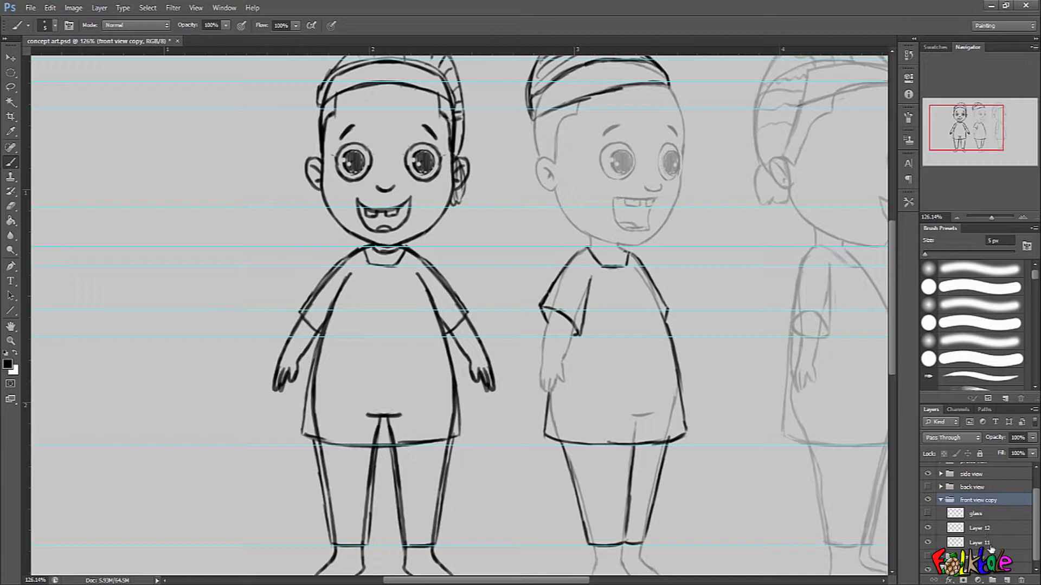
left_click(982, 543)
left_click_drag(995, 439, 975, 444)
Erase the head outline showing through the front-view cap's band on Layer 11.
left_click_drag(456, 256, 620, 339)
scroll(557, 203, "up", 5)
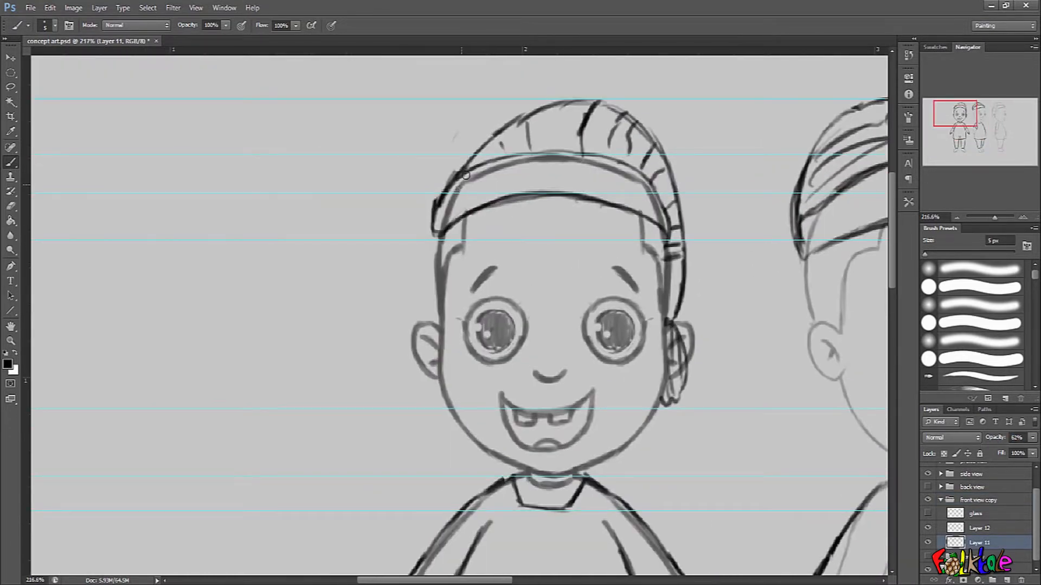
mouse_move(557, 167)
left_mouse_down()
mouse_move(591, 157)
mouse_move(651, 200)
mouse_move(662, 211)
mouse_move(644, 195)
mouse_move(662, 221)
left_mouse_up()
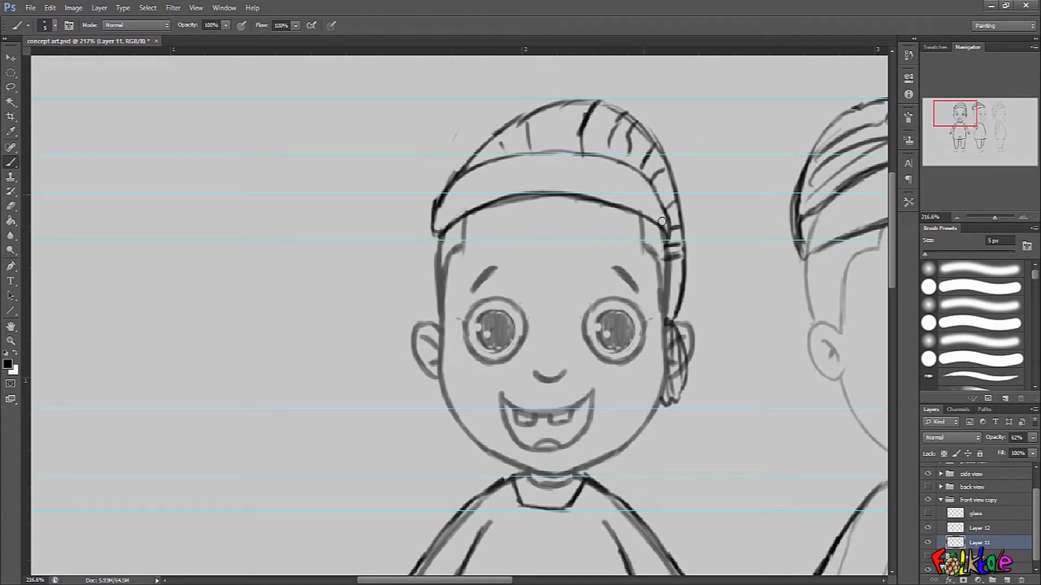
left_click_drag(712, 308, 720, 265)
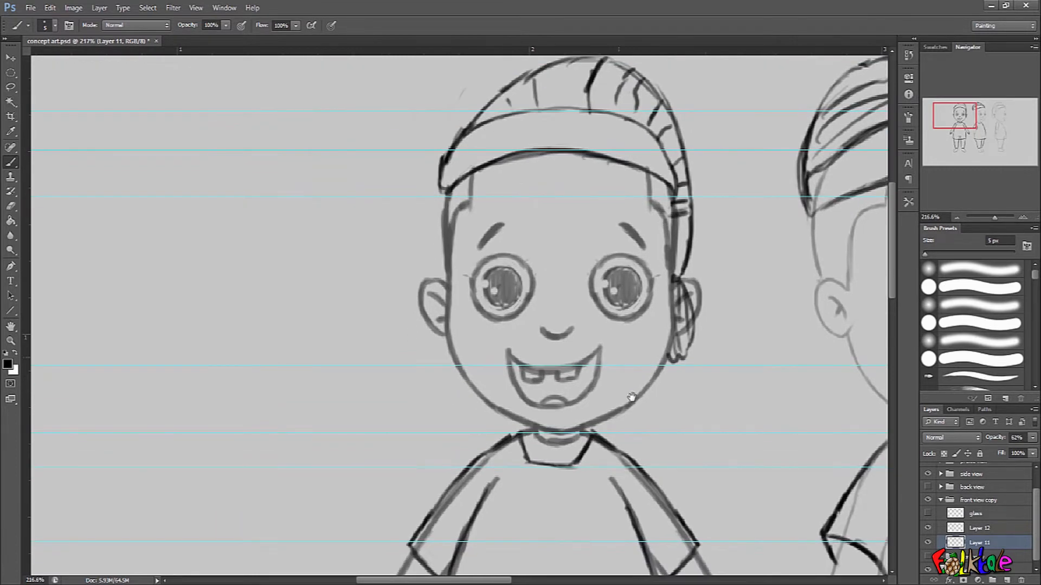
left_click_drag(631, 398, 694, 202)
left_click_drag(689, 154, 672, 259)
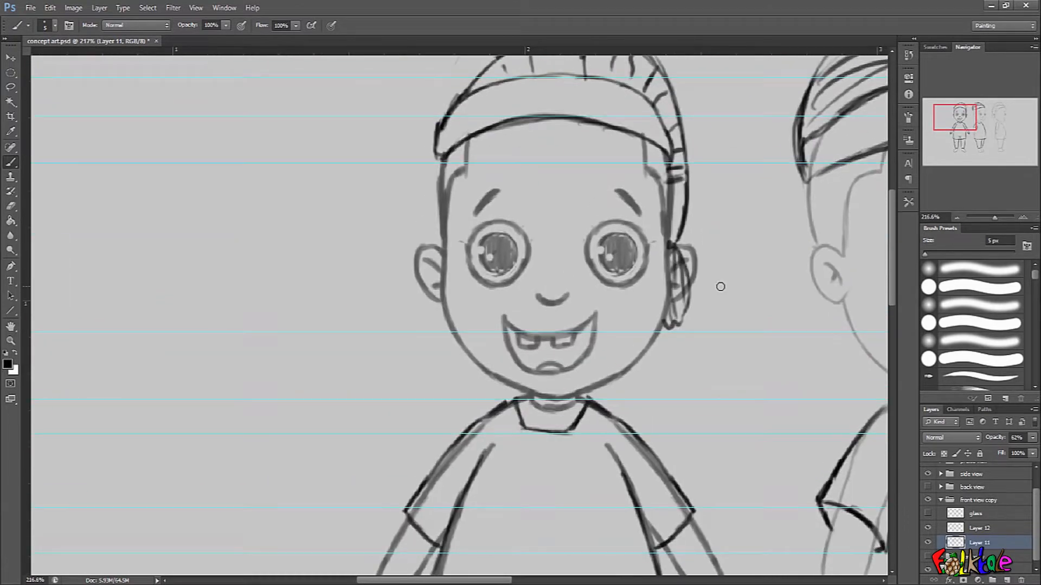
left_click_drag(634, 517, 649, 360)
Erase the part of the cap's tail that overlaps the front-view character's ear on Layer 12.
left_click(987, 529)
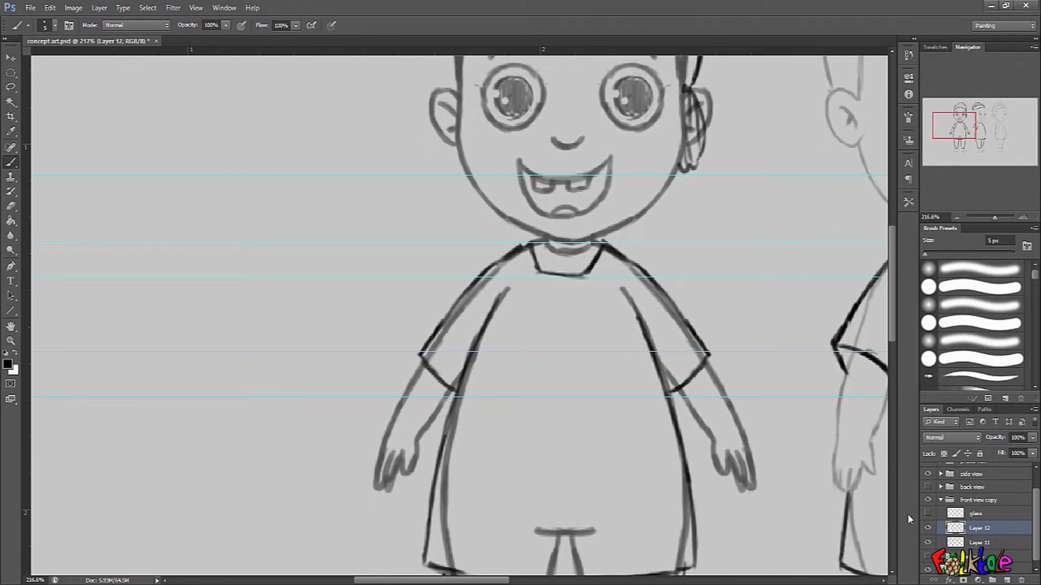
left_click_drag(705, 120, 682, 223)
key("ctrl+alt+z")
key("ctrl+alt+z")
key("ctrl+alt+z")
key("ctrl+alt+z")
key("ctrl+alt+z")
key("ctrl+alt+z")
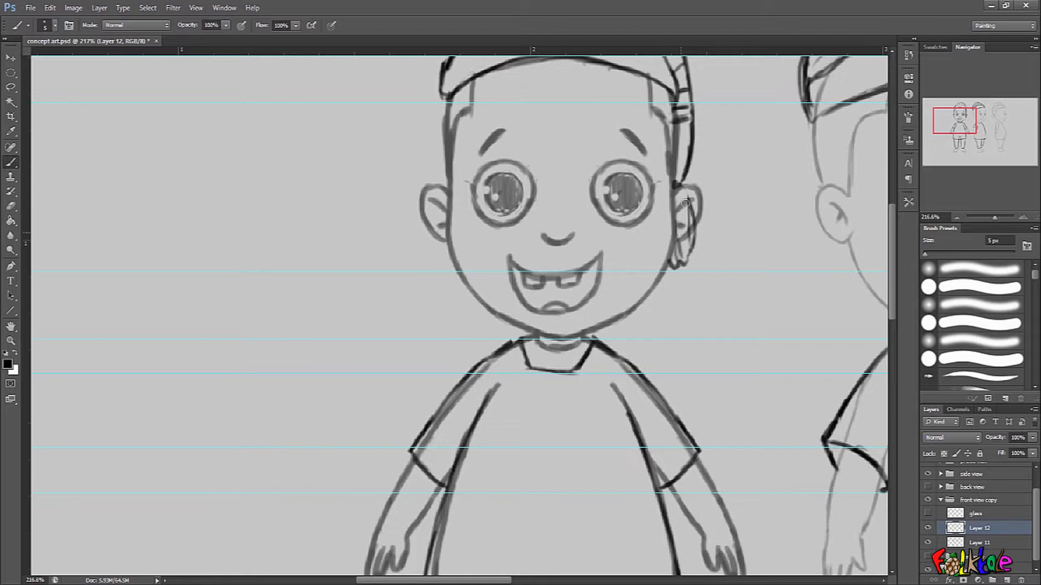
key("ctrl+alt+z")
key("ctrl+alt+z")
key("ctrl+alt+z")
key("ctrl+alt+z")
key("ctrl+alt+z")
left_click_drag(677, 317, 720, 271)
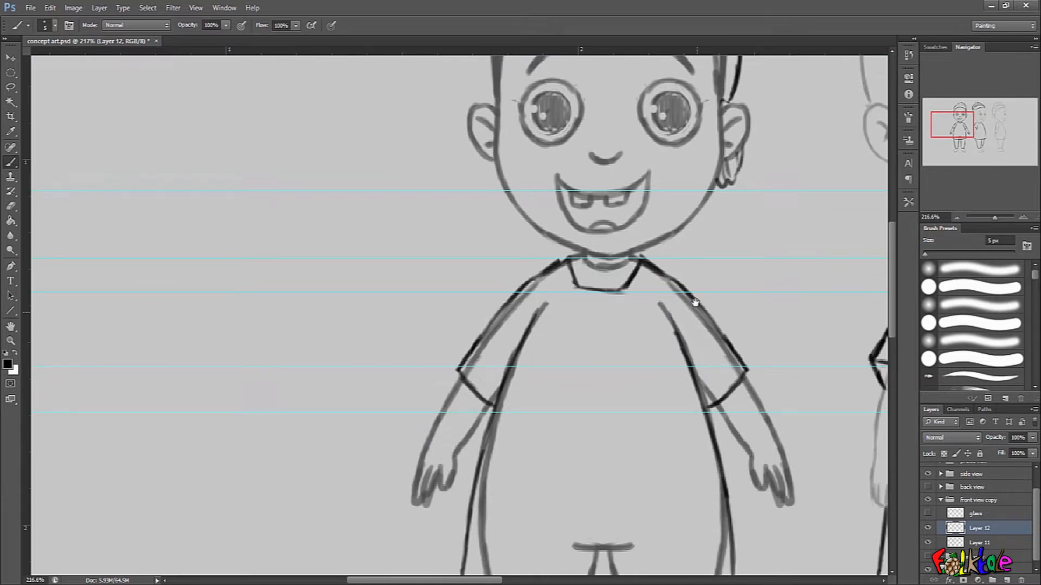
Erase the shoulder and arm lines showing through the front-view shirt sleeves on Layer 11.
left_click_drag(696, 309, 701, 304)
left_click(968, 540)
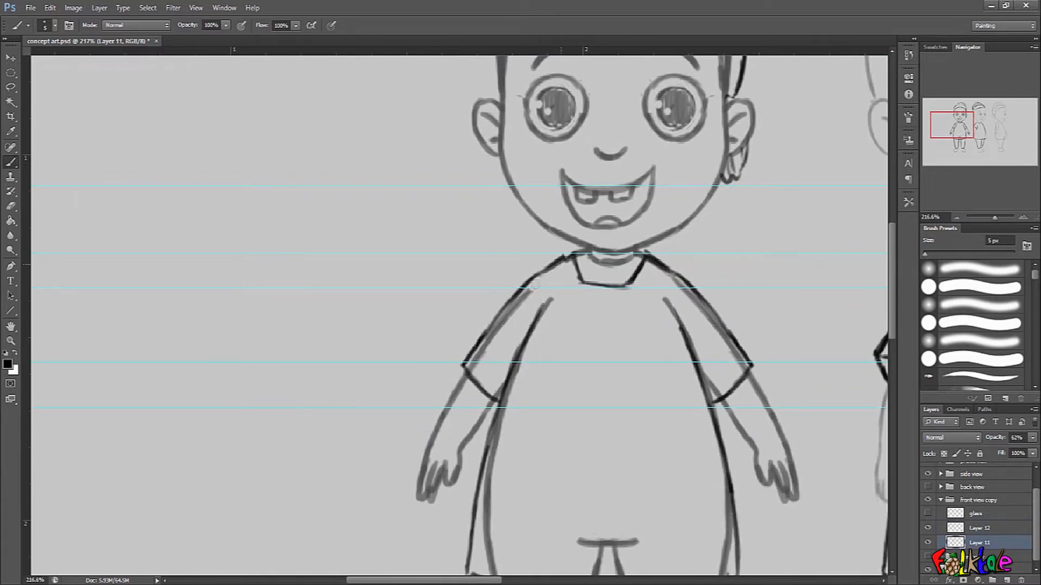
mouse_move(657, 263)
left_mouse_down()
mouse_move(730, 340)
mouse_move(736, 371)
mouse_move(708, 348)
mouse_move(714, 397)
left_mouse_up()
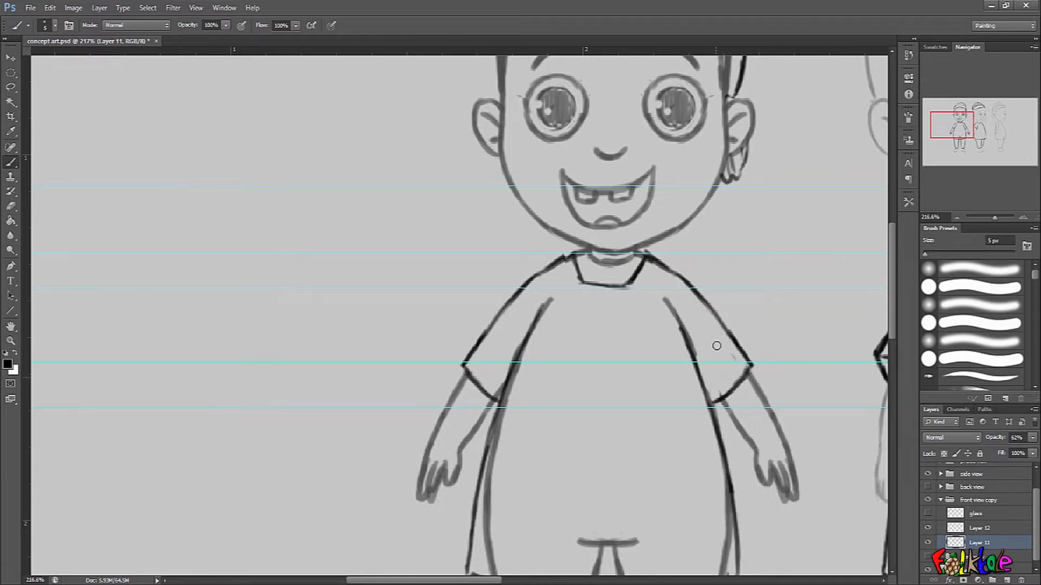
left_click_drag(722, 310, 715, 457)
Erase the body side lines and the crotch line showing through the front-view shirt.
mouse_move(751, 342)
left_mouse_down()
mouse_move(755, 249)
mouse_move(786, 111)
left_mouse_up()
left_click_drag(737, 376, 741, 243)
mouse_move(572, 109)
left_mouse_down()
mouse_move(538, 197)
mouse_move(529, 350)
left_mouse_up()
mouse_move(750, 209)
left_mouse_down()
mouse_move(761, 257)
mouse_move(754, 361)
left_mouse_up()
mouse_move(618, 323)
left_mouse_down()
mouse_move(684, 325)
mouse_move(611, 355)
mouse_move(644, 378)
left_mouse_up()
left_click_drag(792, 406, 750, 237)
Erase the leg lines showing inside both trouser legs of the front-view character.
left_click_drag(715, 191, 686, 374)
left_click_drag(617, 211, 641, 380)
left_click_drag(584, 197, 565, 381)
left_click_drag(490, 200, 524, 371)
left_click_drag(711, 326, 677, 355)
left_click_drag(715, 352, 678, 457)
left_click_drag(737, 399, 689, 426)
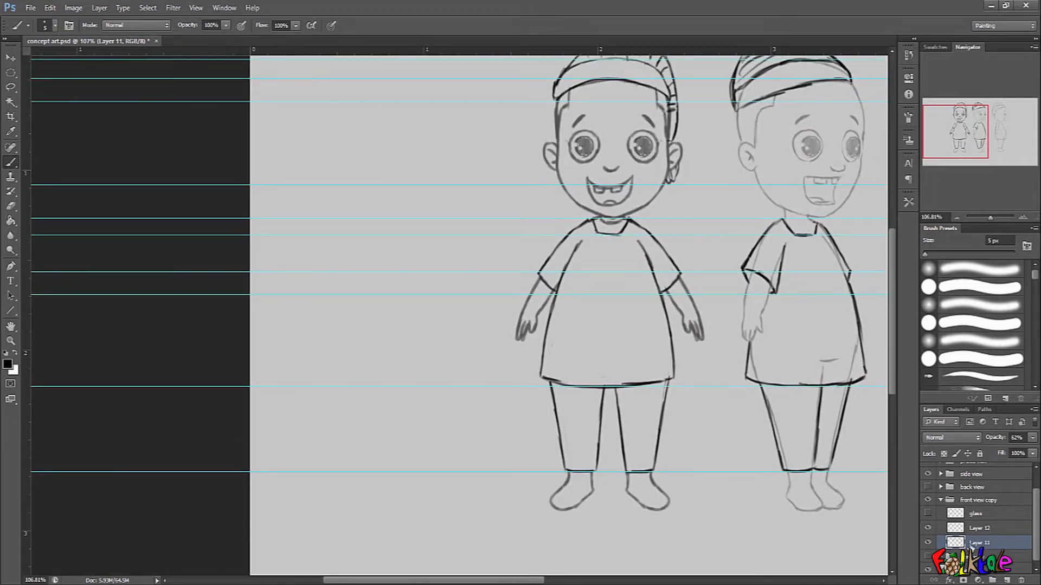
Set Layer 11's opacity to 100%, select Layer 12 and check the cleaned front-view figure.
left_click_drag(994, 438, 1035, 442)
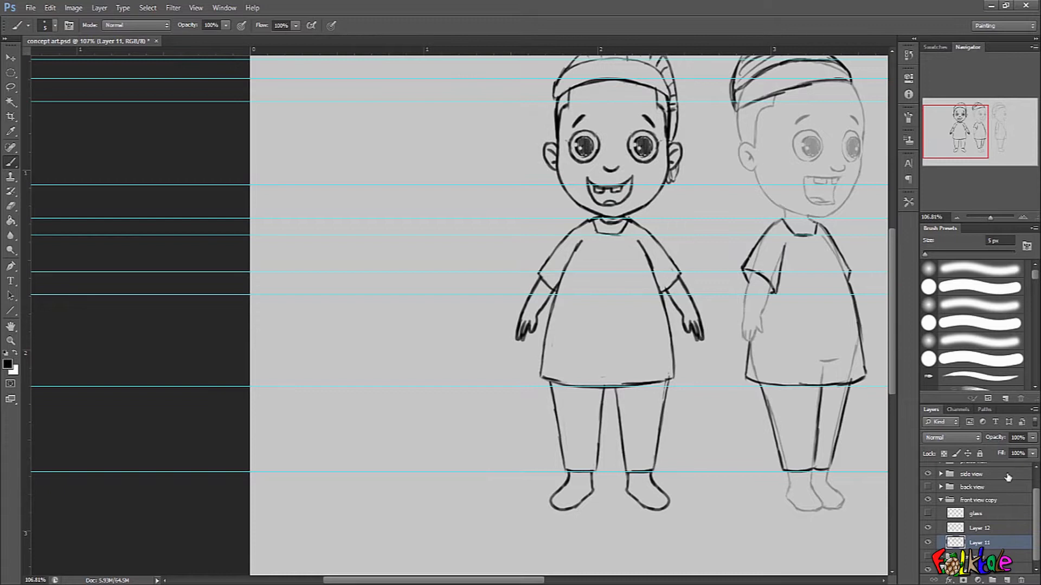
left_click(1001, 530)
left_click_drag(678, 295, 690, 304)
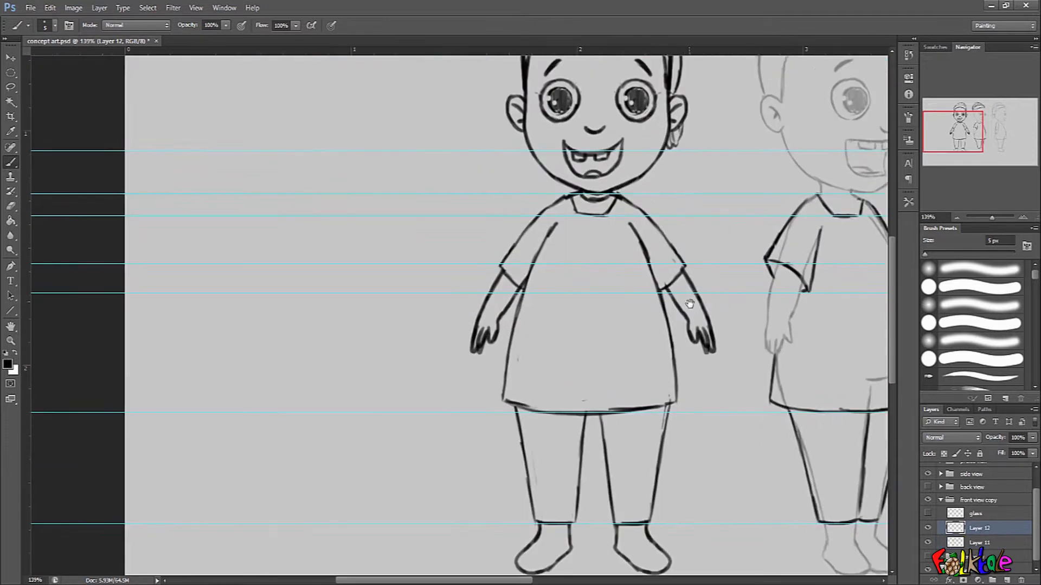
left_click_drag(684, 218, 658, 306)
left_click_drag(652, 269, 634, 282)
left_click_drag(651, 437, 650, 308)
left_click_drag(671, 209, 650, 325)
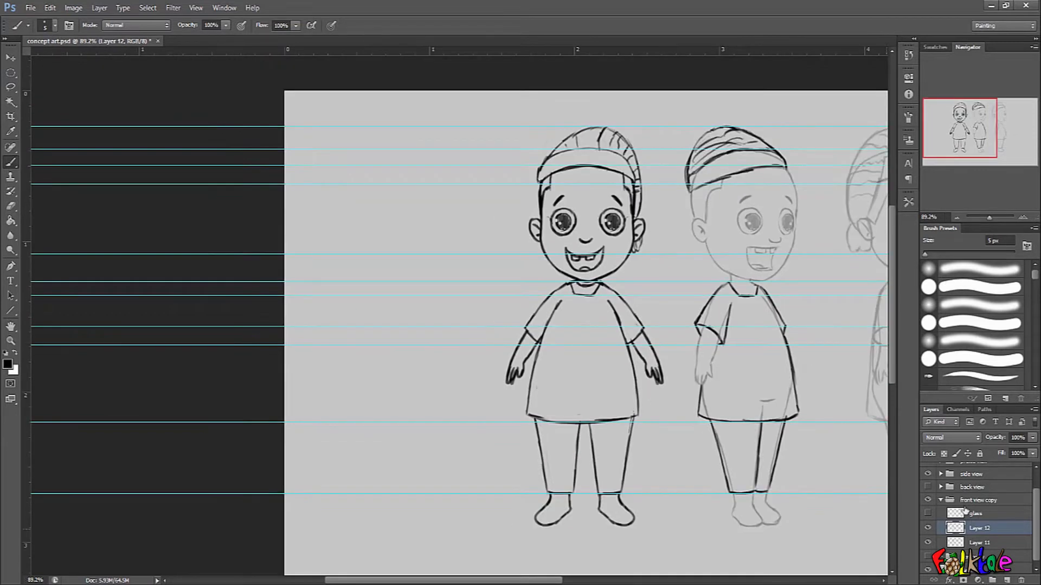
Lower the front view copy group's opacity to 44% and add a new layer above it.
left_click(942, 501)
left_click(999, 525)
left_click_drag(995, 441, 965, 443)
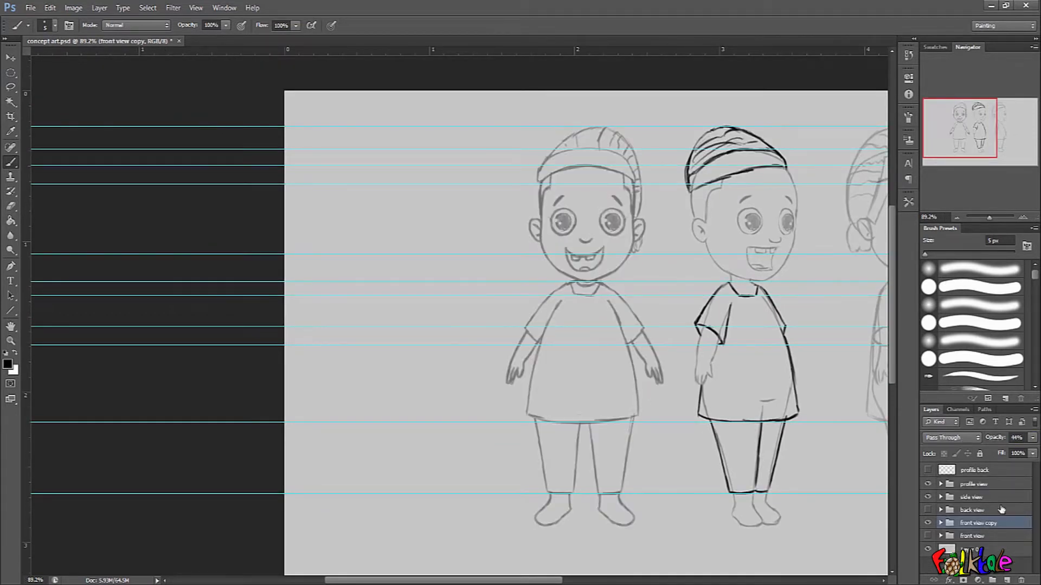
left_click(1007, 579)
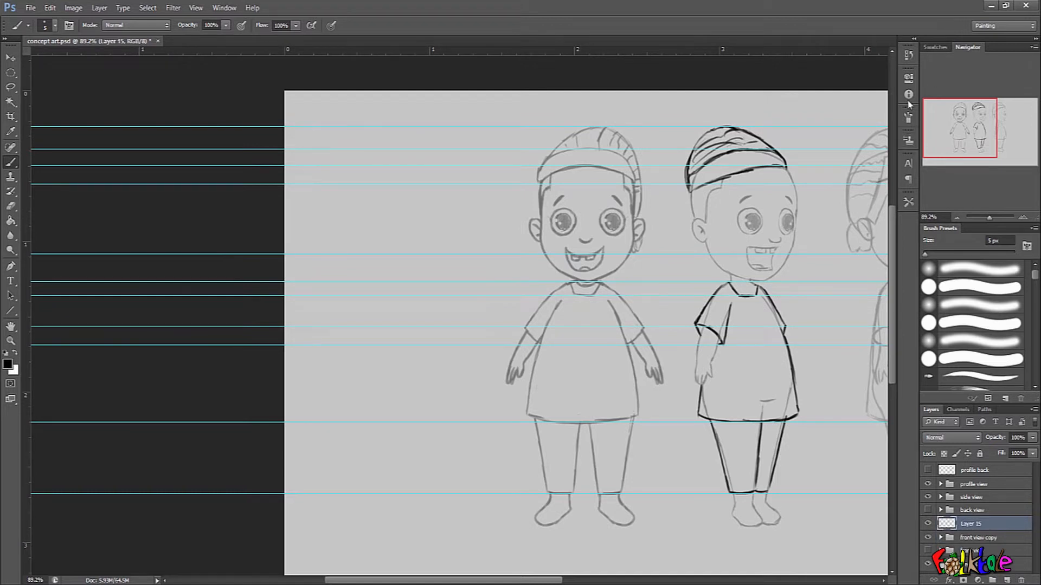
Clear all guides from the document and review the brush tip settings.
left_click(196, 8)
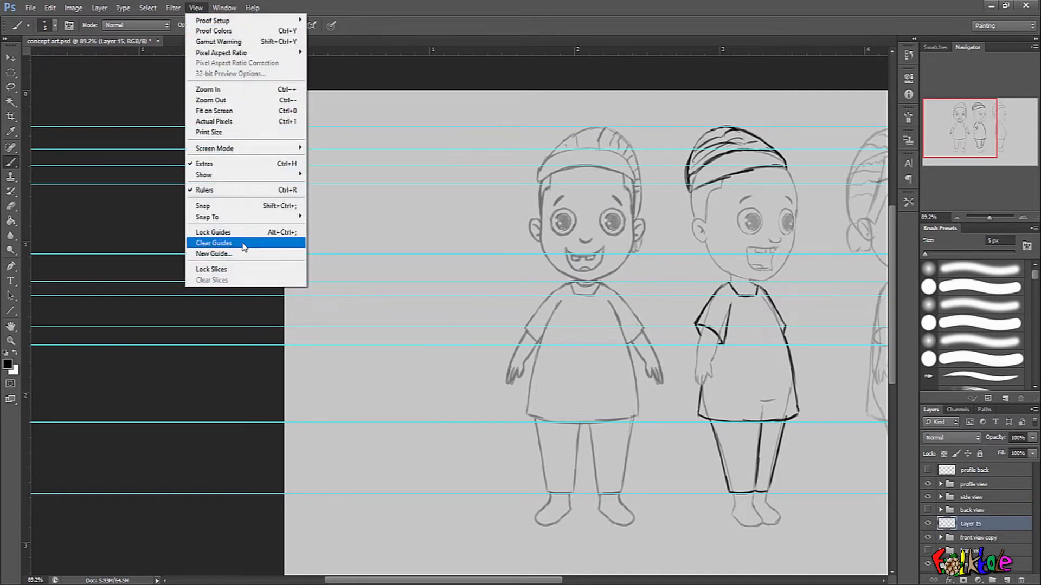
left_click(246, 249)
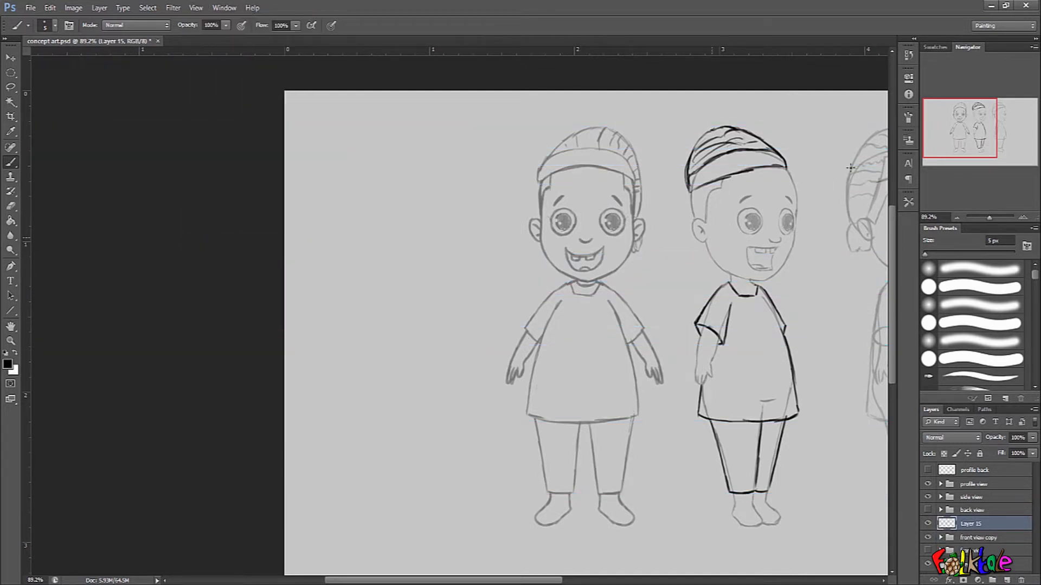
left_click(908, 119)
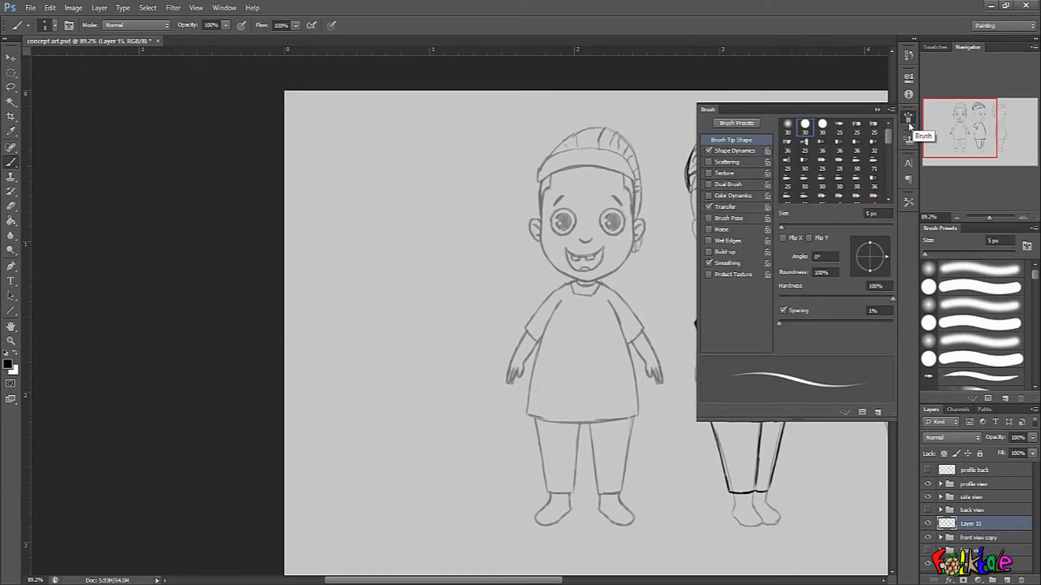
left_click(877, 110)
Ink the hat's brim, headband and crown outline in black over the faded front-view sketch.
scroll(575, 170, "up", 8)
left_click_drag(521, 203, 425, 307)
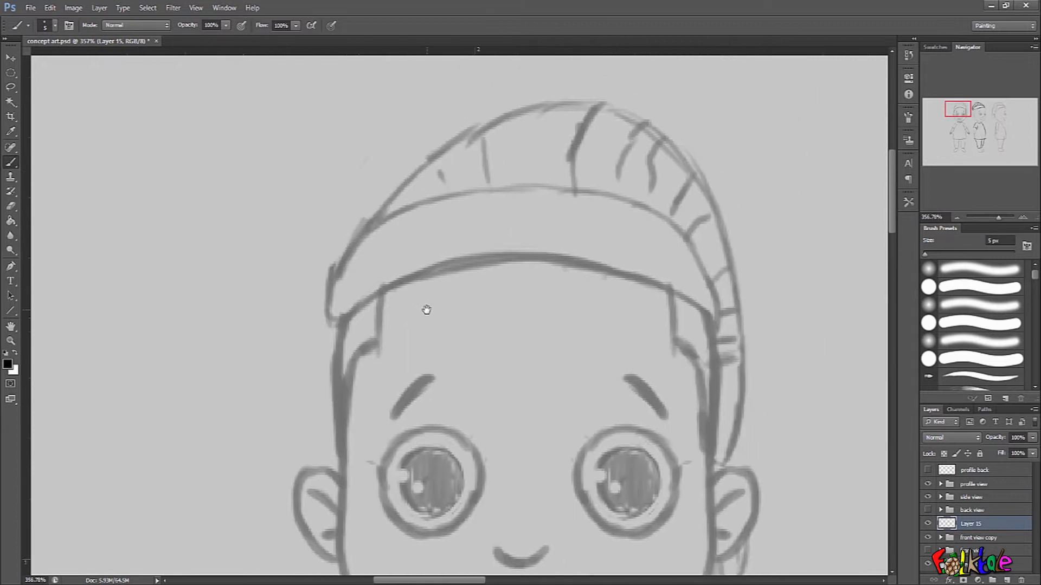
mouse_move(340, 321)
left_mouse_down()
mouse_move(406, 283)
mouse_move(556, 258)
mouse_move(686, 298)
mouse_move(697, 314)
mouse_move(381, 289)
mouse_move(638, 270)
mouse_move(716, 324)
left_mouse_up()
key("ctrl+z")
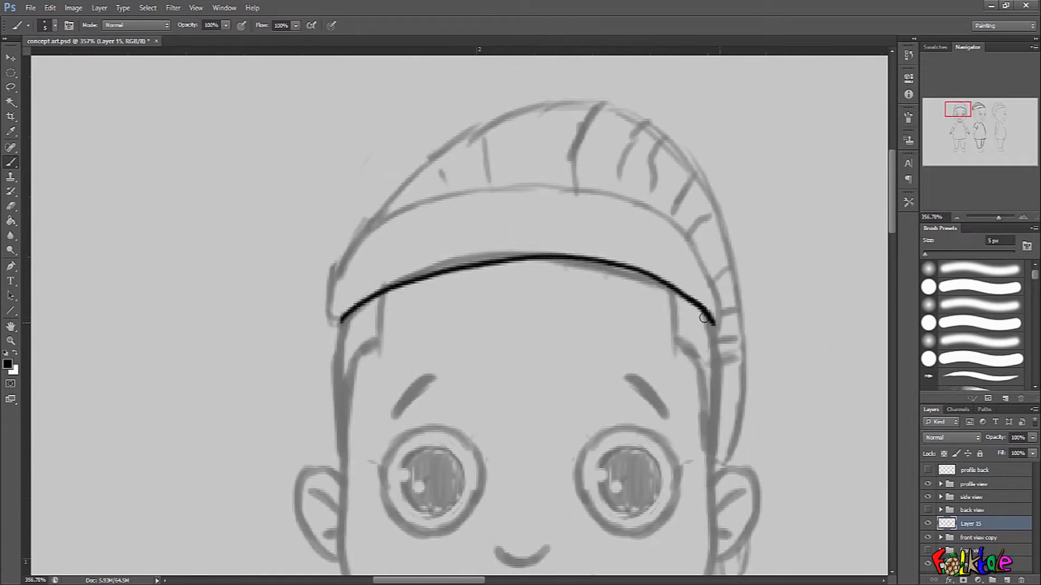
mouse_move(340, 319)
left_mouse_down()
mouse_move(369, 234)
mouse_move(597, 196)
mouse_move(721, 288)
mouse_move(716, 324)
left_mouse_up()
mouse_move(368, 230)
left_mouse_down()
mouse_move(469, 130)
mouse_move(681, 123)
mouse_move(740, 347)
mouse_move(726, 472)
left_mouse_up()
key("ctrl+z")
mouse_move(368, 232)
left_mouse_down()
mouse_move(622, 111)
mouse_move(734, 229)
mouse_move(731, 480)
left_mouse_up()
mouse_move(776, 382)
left_mouse_down()
mouse_move(755, 400)
mouse_move(710, 322)
left_mouse_up()
left_click_drag(706, 220, 718, 220)
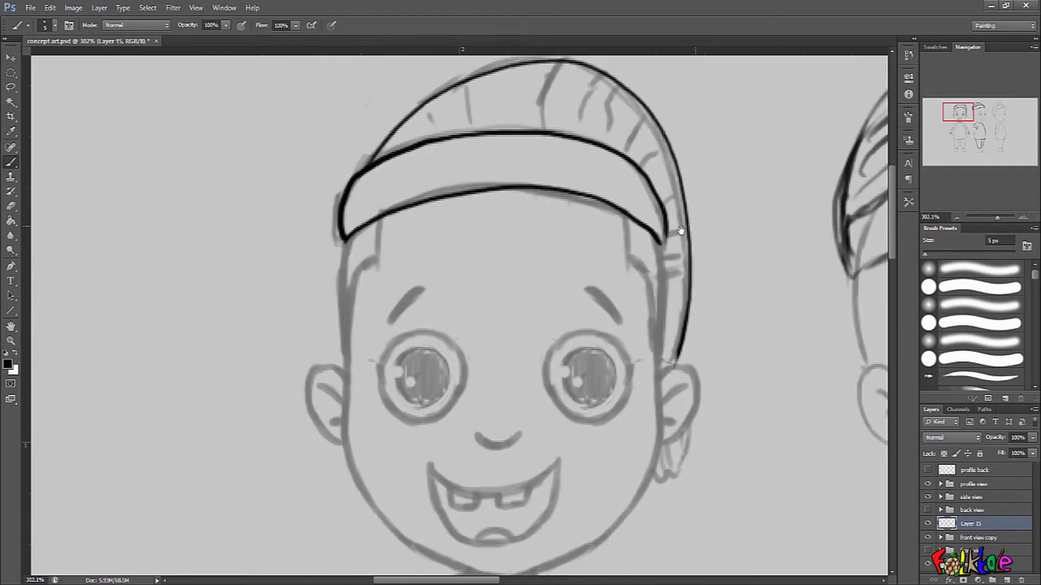
Ink the sides of the face and the jaw, then discard the inked layer and add a fresh blank one.
left_click_drag(662, 244, 661, 368)
mouse_move(345, 239)
left_mouse_down()
mouse_move(355, 472)
mouse_move(379, 507)
mouse_move(470, 563)
left_mouse_up()
left_click_drag(702, 406, 695, 361)
left_click_drag(701, 352, 653, 325)
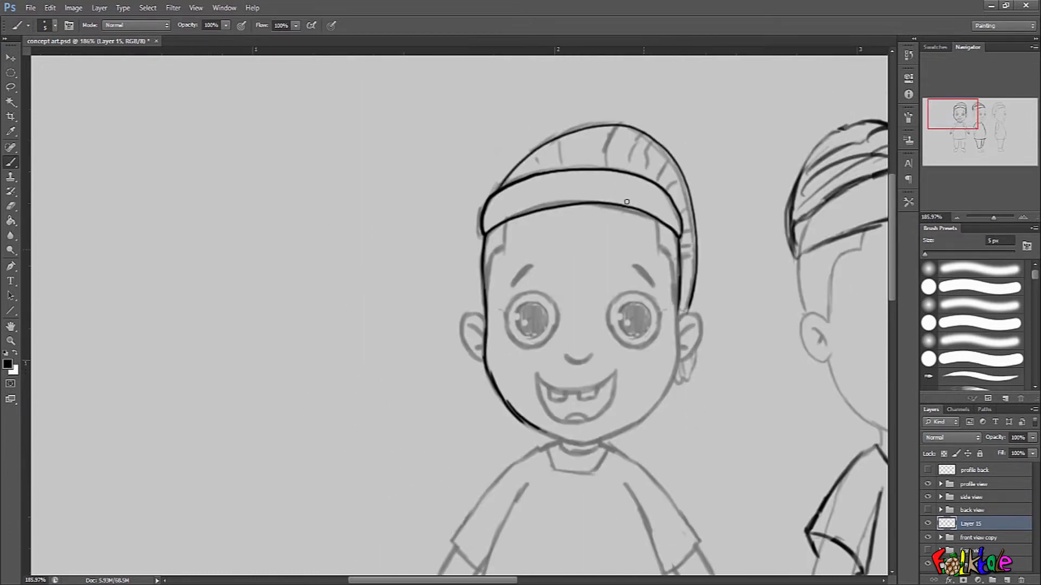
left_click(1021, 580)
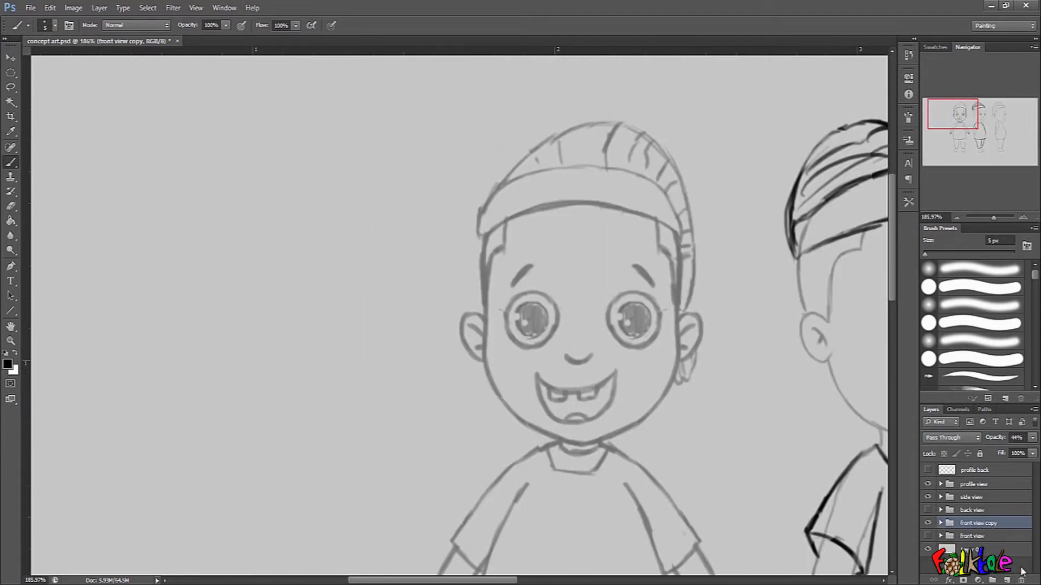
left_click(1008, 580)
Restore the front view copy group's opacity to 100%.
left_click(985, 539)
left_click_drag(671, 545, 645, 347)
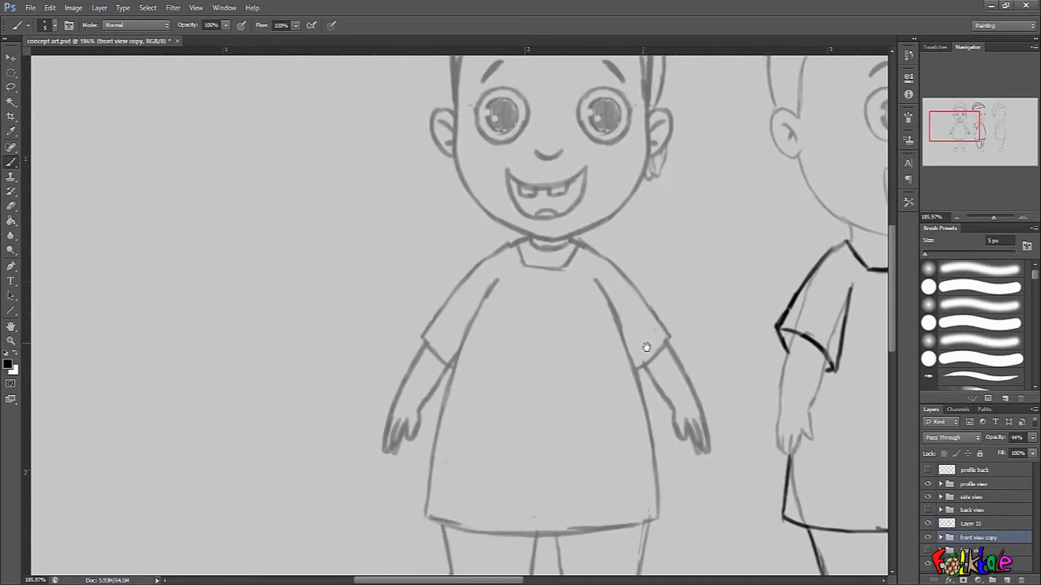
left_click_drag(666, 452, 637, 450)
left_click_drag(995, 438, 1031, 437)
left_click_drag(676, 400, 637, 315)
left_click_drag(640, 338, 632, 372)
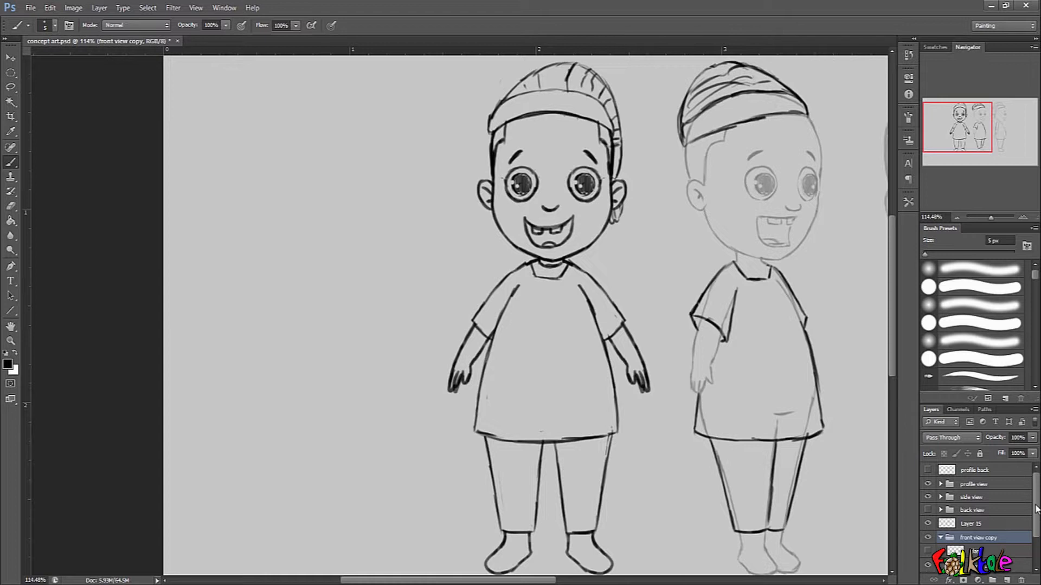
Expand the front view copy group and merge Layer 12 down into Layer 11.
left_click(941, 538)
scroll(986, 529, "down", 1)
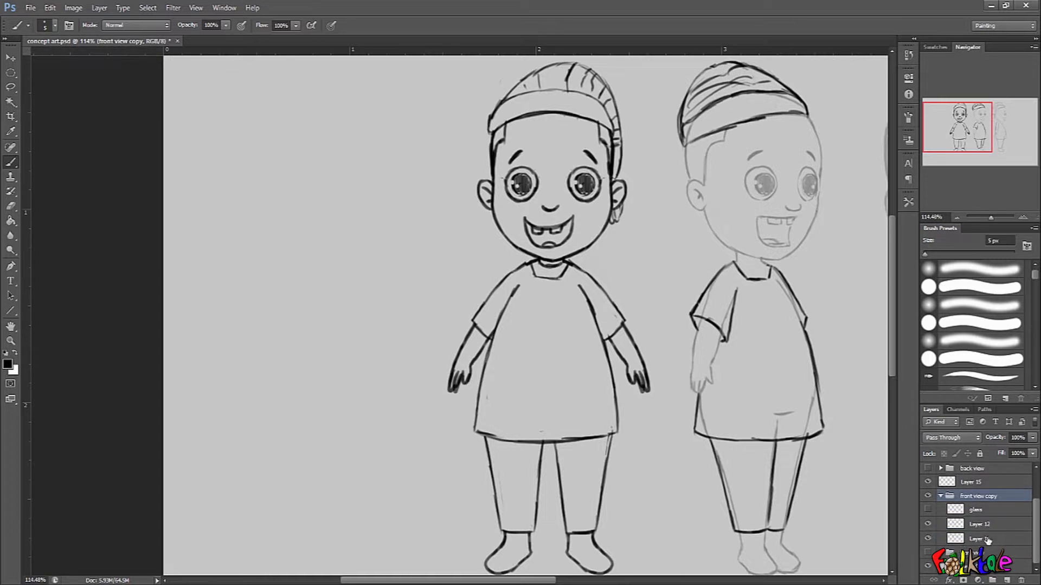
left_click(994, 540)
left_click(928, 524)
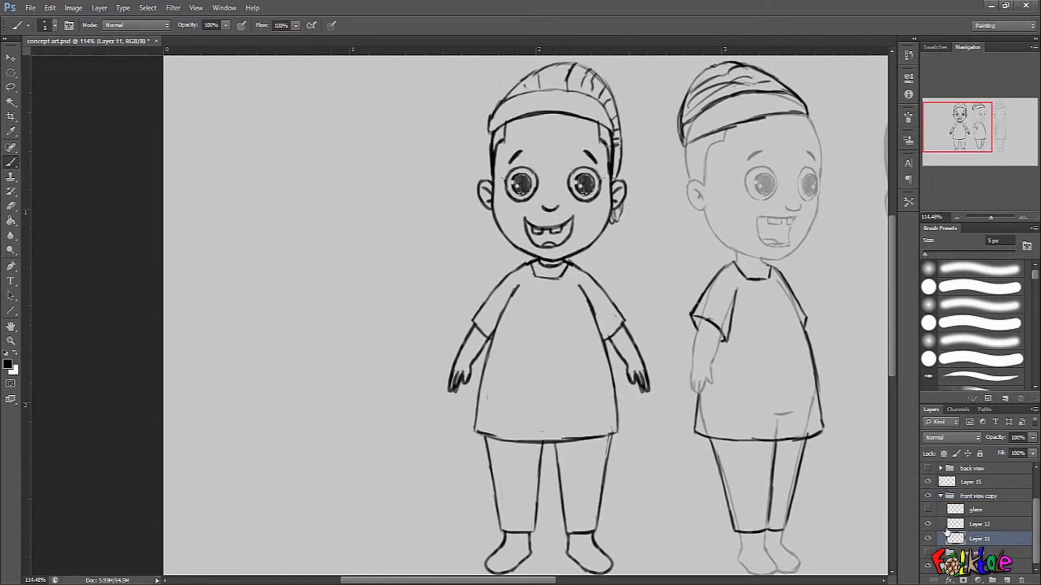
left_click(995, 526)
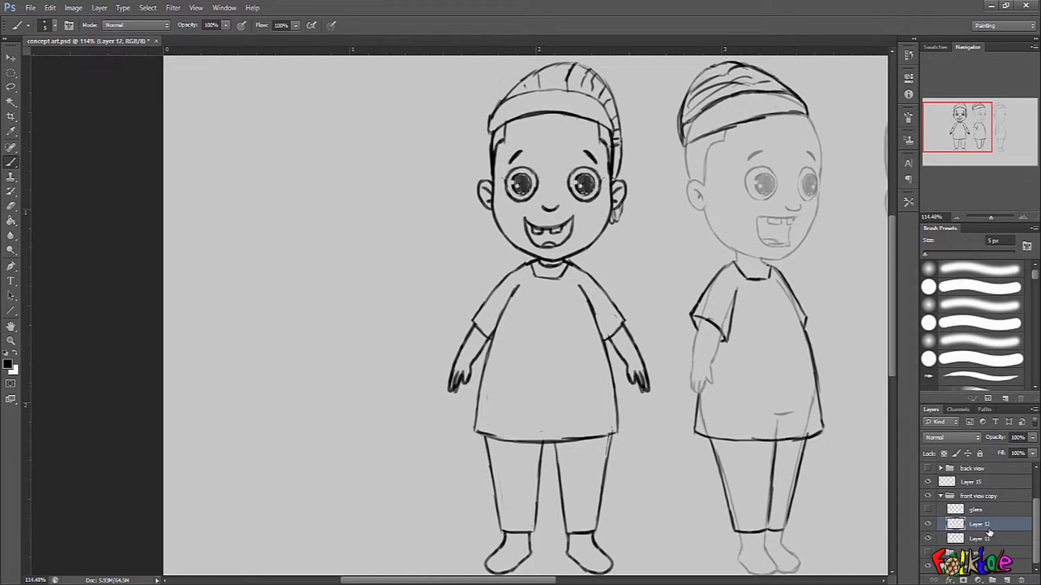
key("ctrl+e")
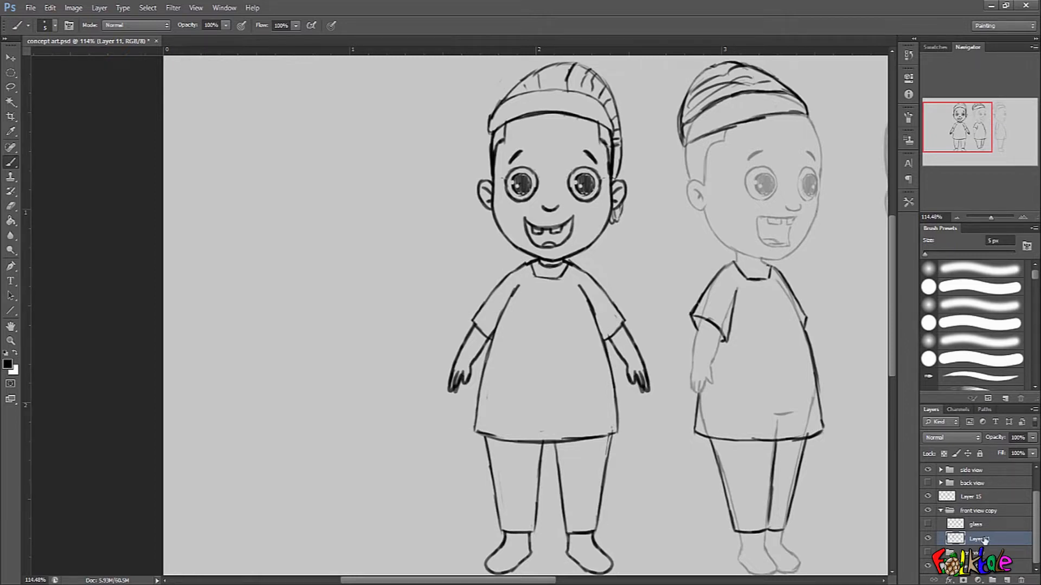
Select the empty area around the front-view figure with the Magic Wand and invert the selection to the figure itself.
left_click(11, 102)
left_click(600, 538)
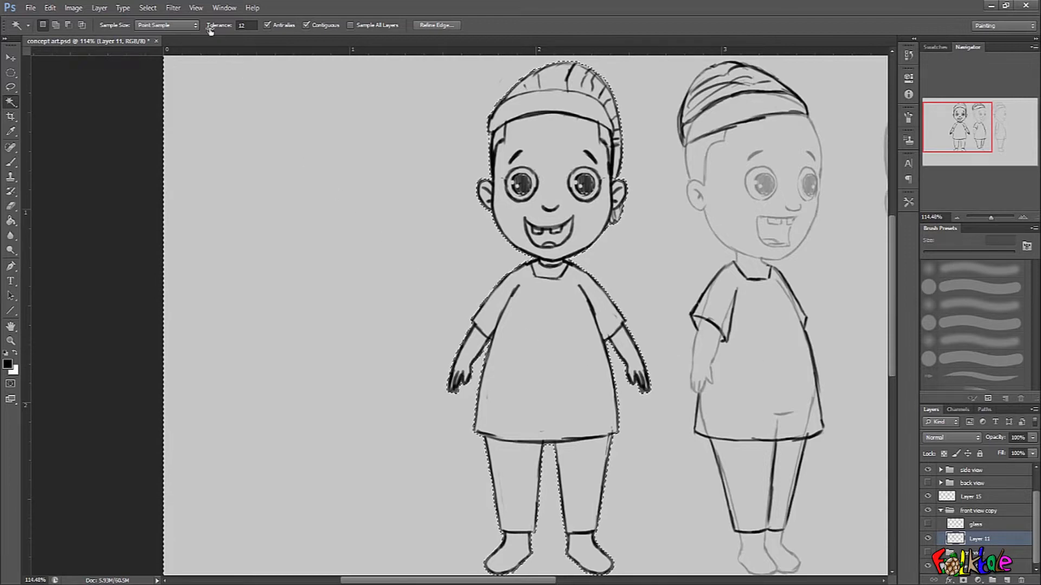
left_click(148, 7)
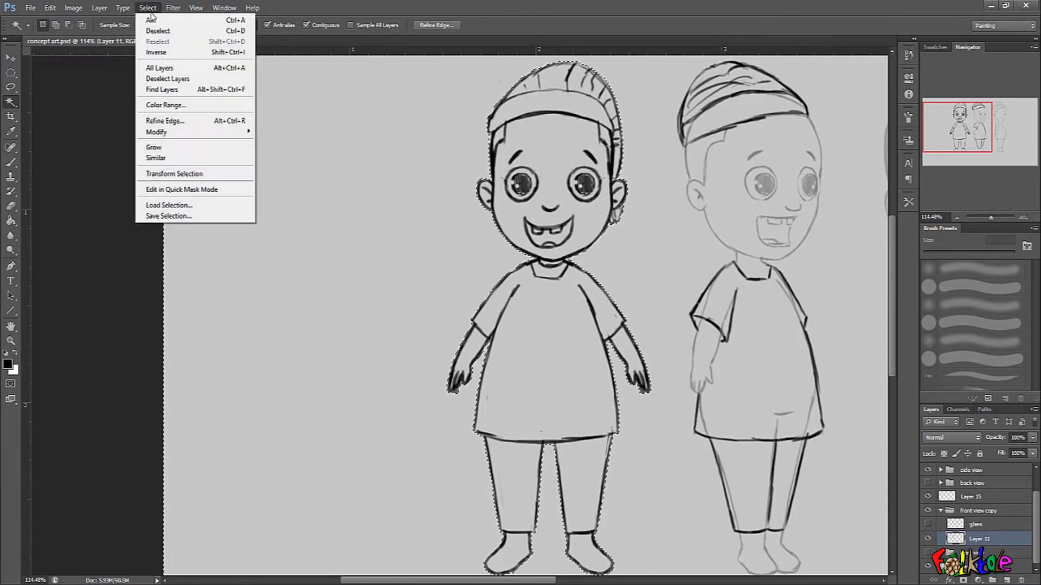
left_click(170, 53)
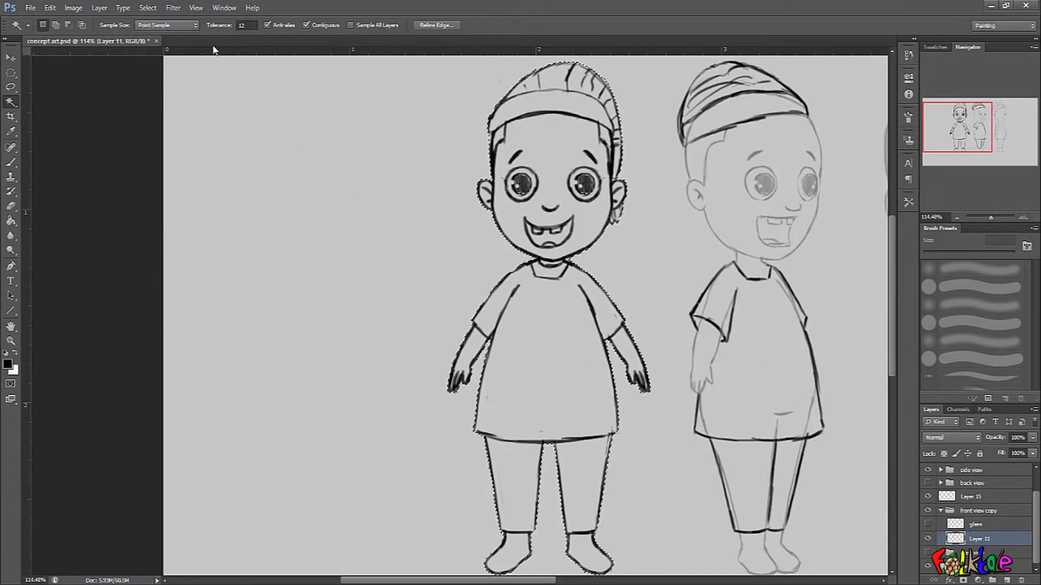
left_click(149, 8)
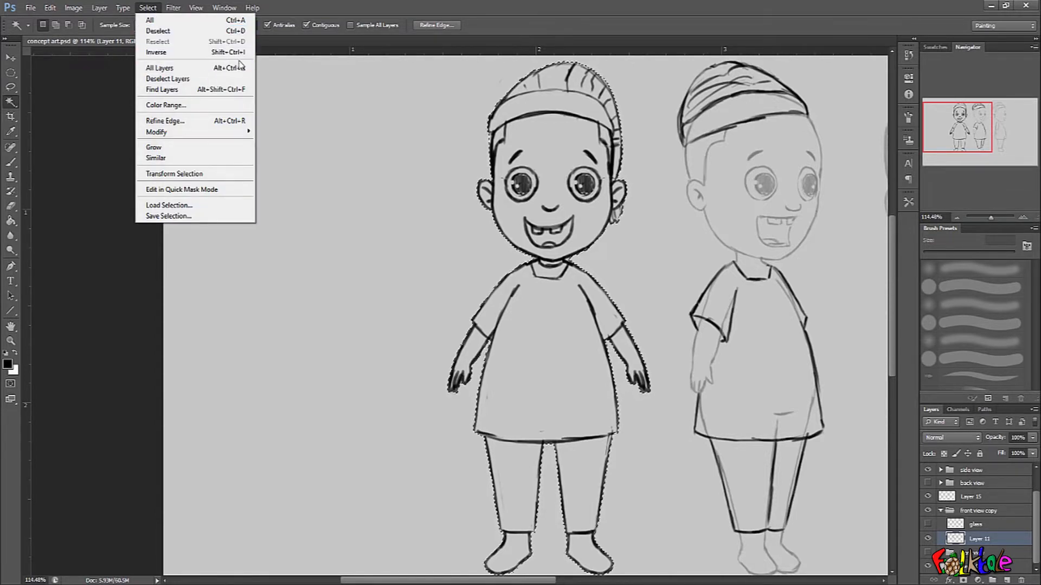
left_click(583, 25)
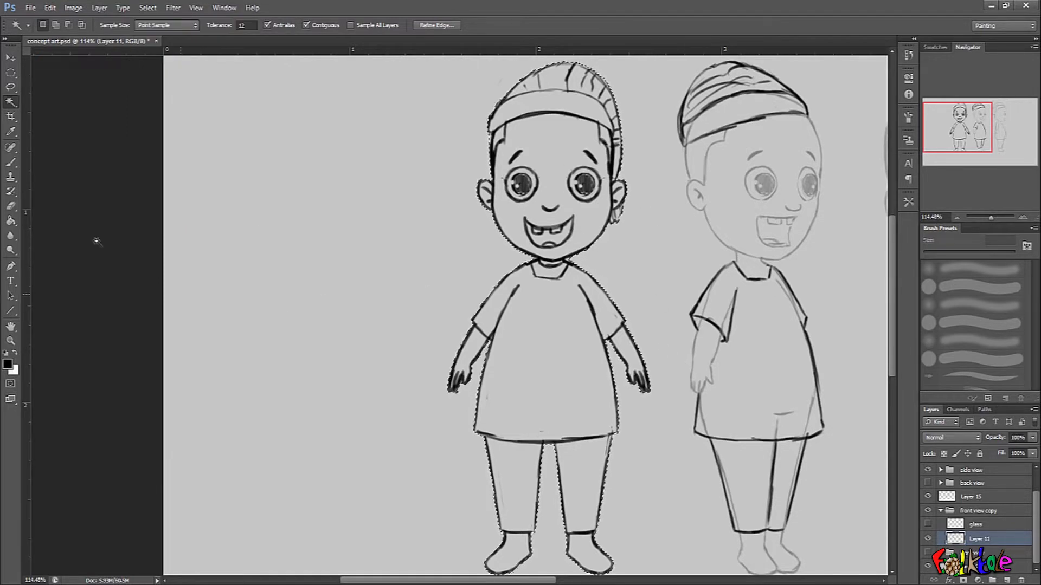
Test the selection with brush scribbles inside and, after inverting, outside the figure; remove the strokes and invert back to the figure.
left_click(10, 163)
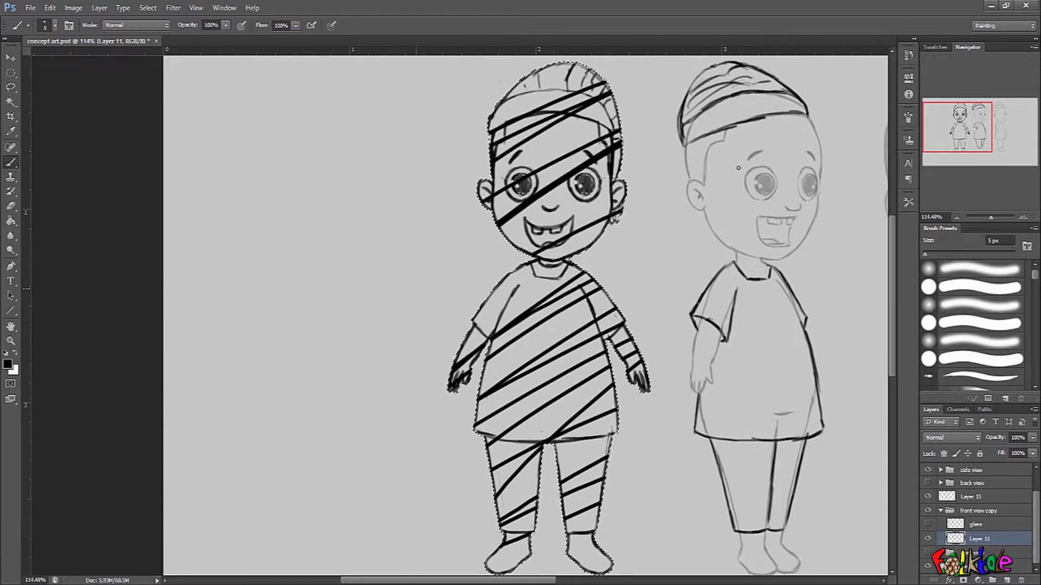
key("Delete")
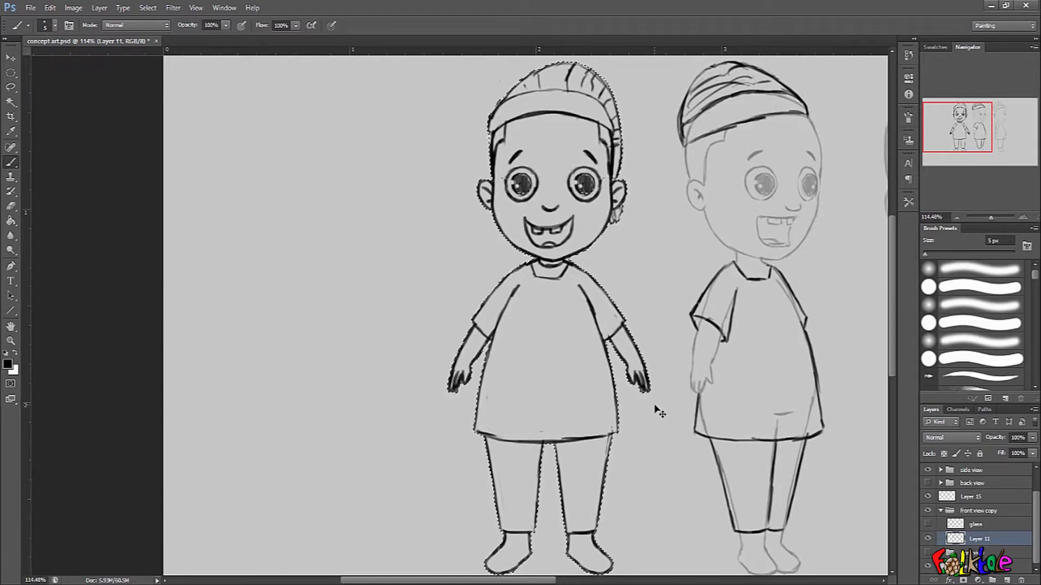
key("ctrl+shift+i")
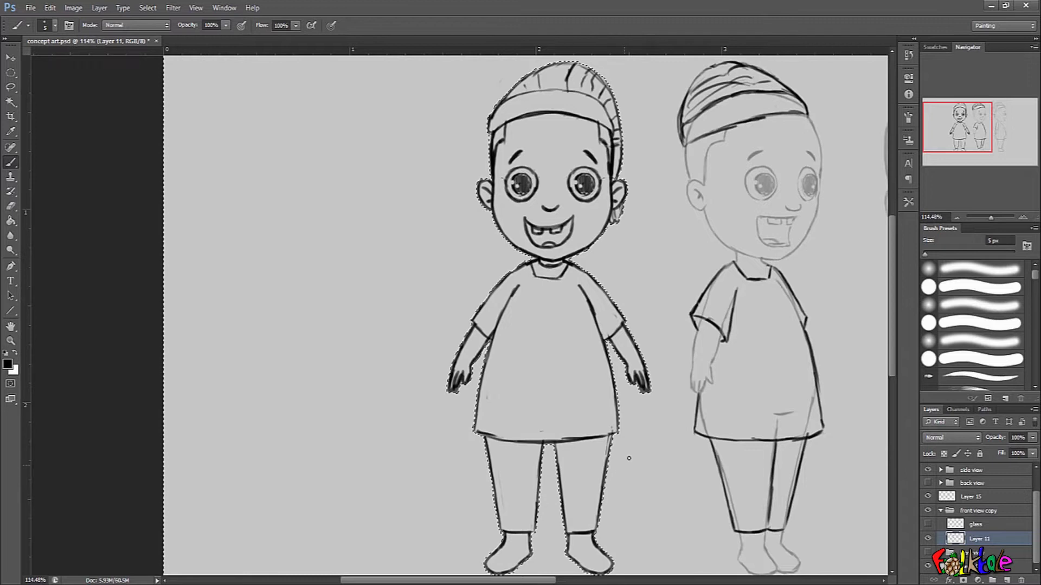
mouse_move(817, 199)
left_mouse_down()
mouse_move(611, 276)
mouse_move(313, 442)
left_mouse_up()
mouse_move(734, 257)
left_mouse_down()
mouse_move(689, 388)
mouse_move(797, 219)
mouse_move(667, 250)
mouse_move(545, 413)
left_mouse_up()
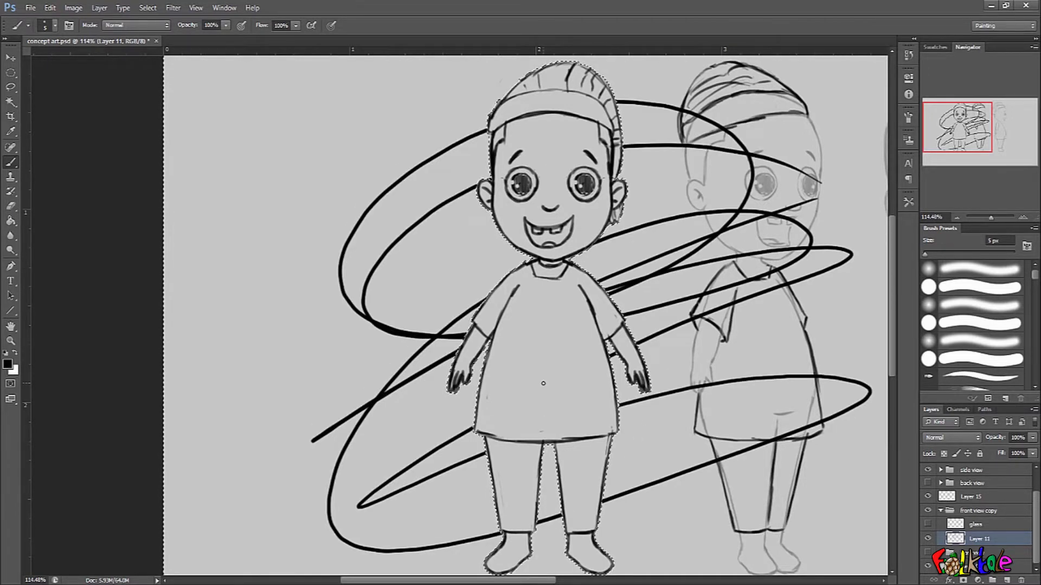
key("Delete")
left_click(147, 7)
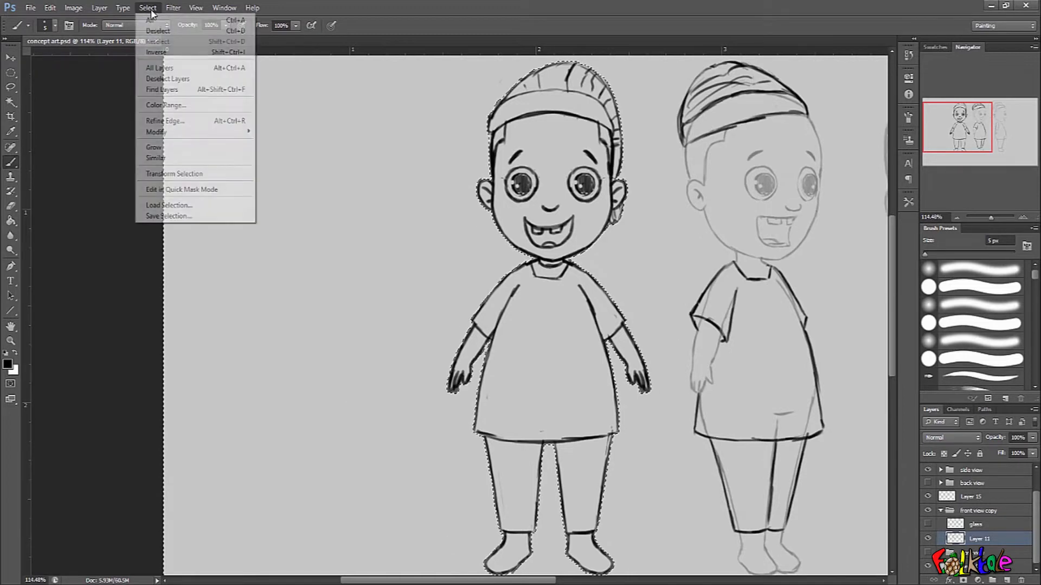
left_click(157, 48)
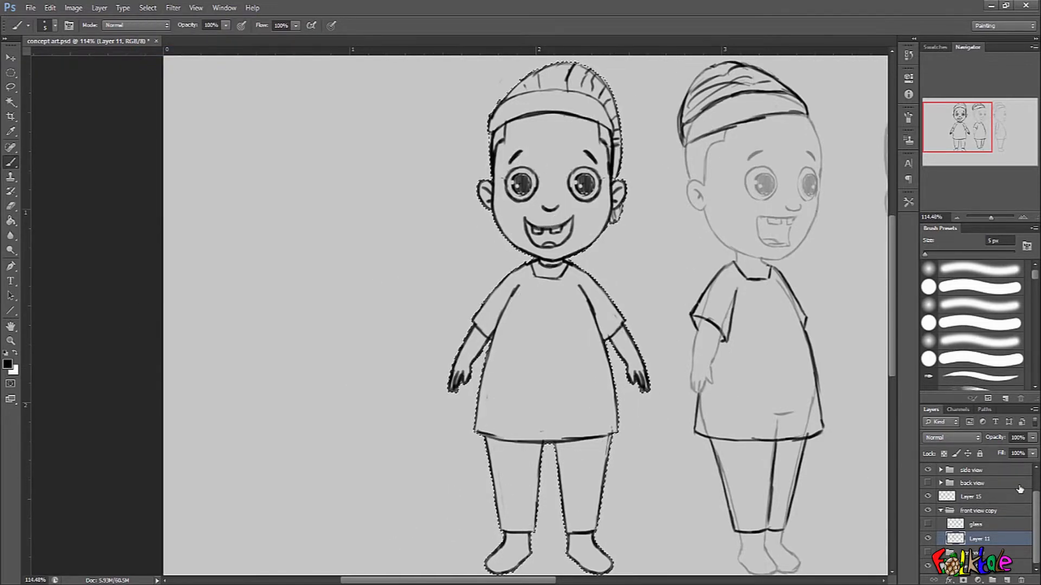
Add a new layer beneath Layer 11 in the front view copy group and switch to the Paint Bucket.
left_click(1007, 581)
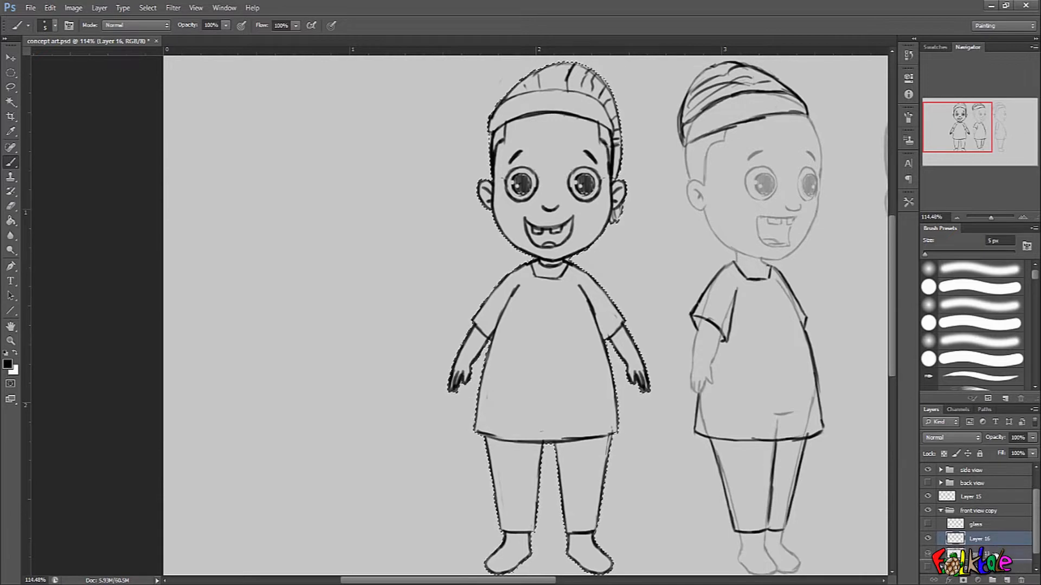
left_click_drag(1035, 546, 1037, 557)
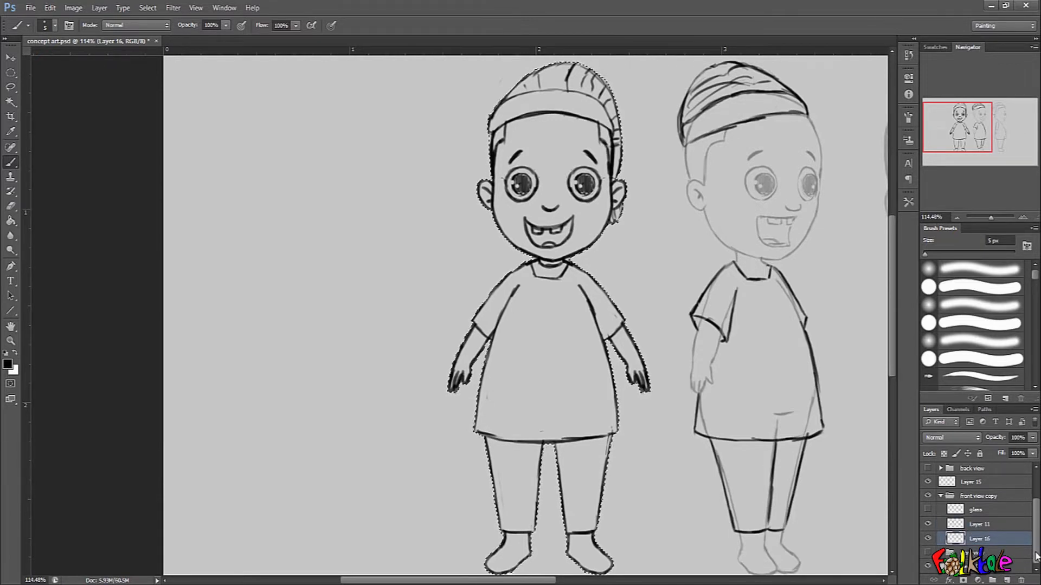
left_click(10, 220)
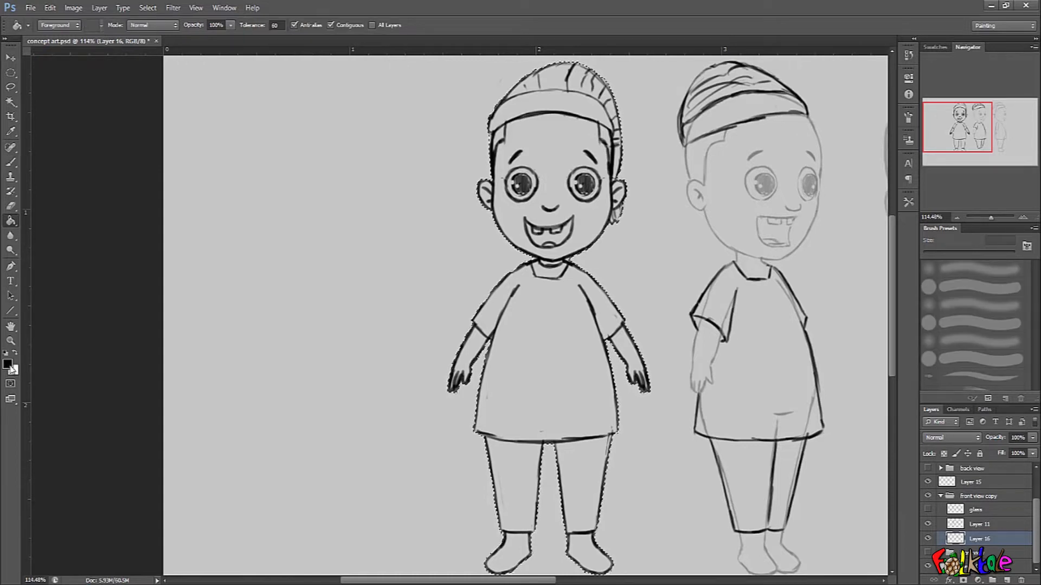
Set the foreground colour to a medium reddish brown for the skin.
left_click(8, 365)
left_click_drag(734, 358, 733, 352)
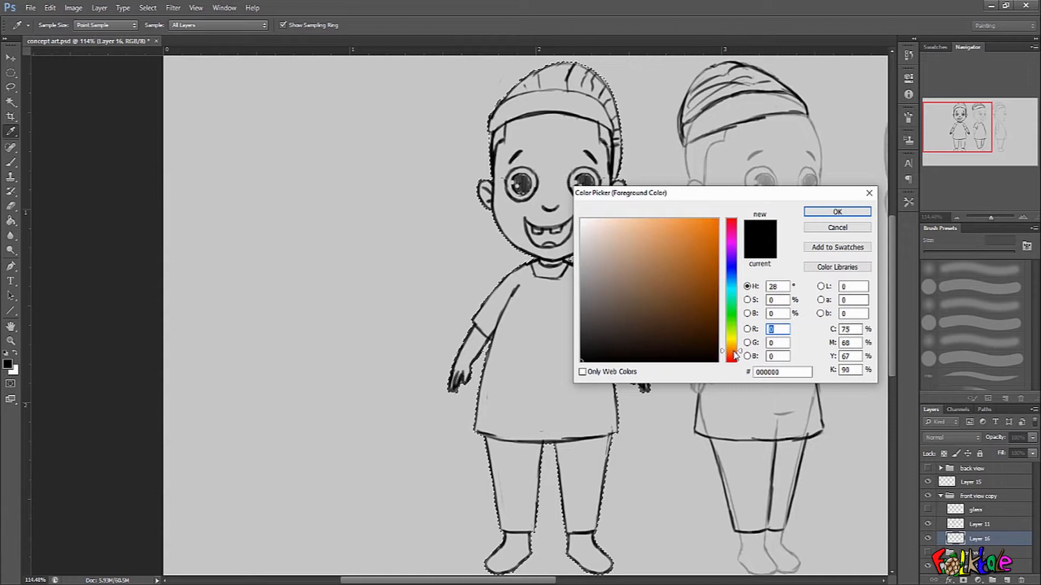
left_click(671, 317)
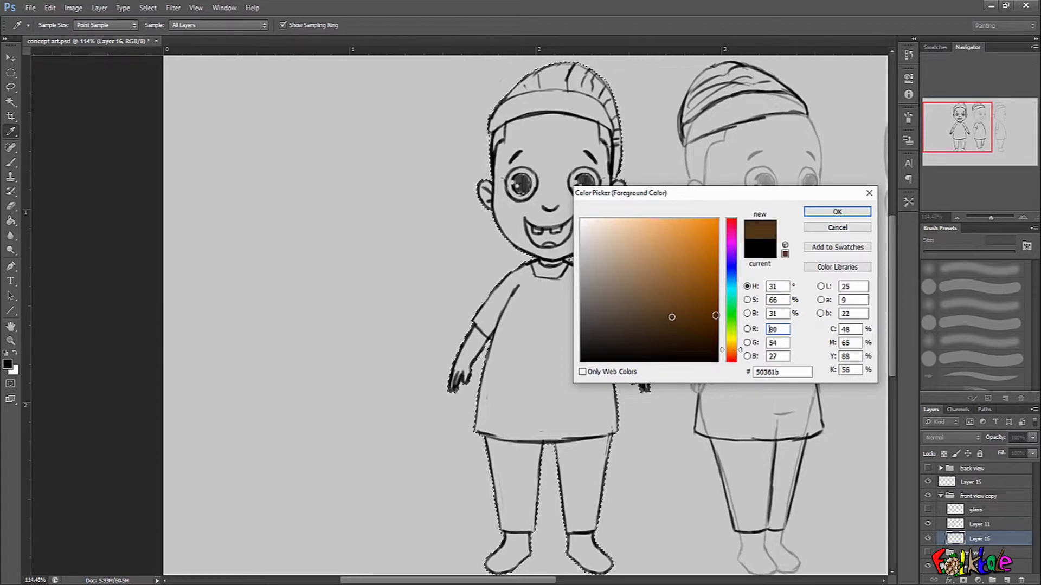
mouse_move(733, 353)
left_mouse_down()
mouse_move(734, 344)
mouse_move(733, 358)
left_mouse_up()
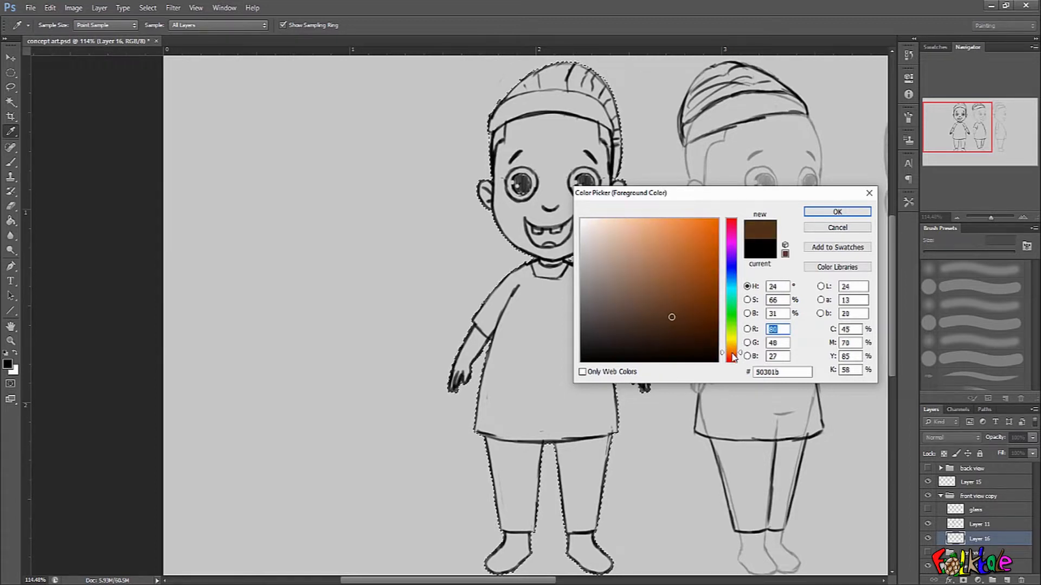
left_click_drag(675, 307, 666, 294)
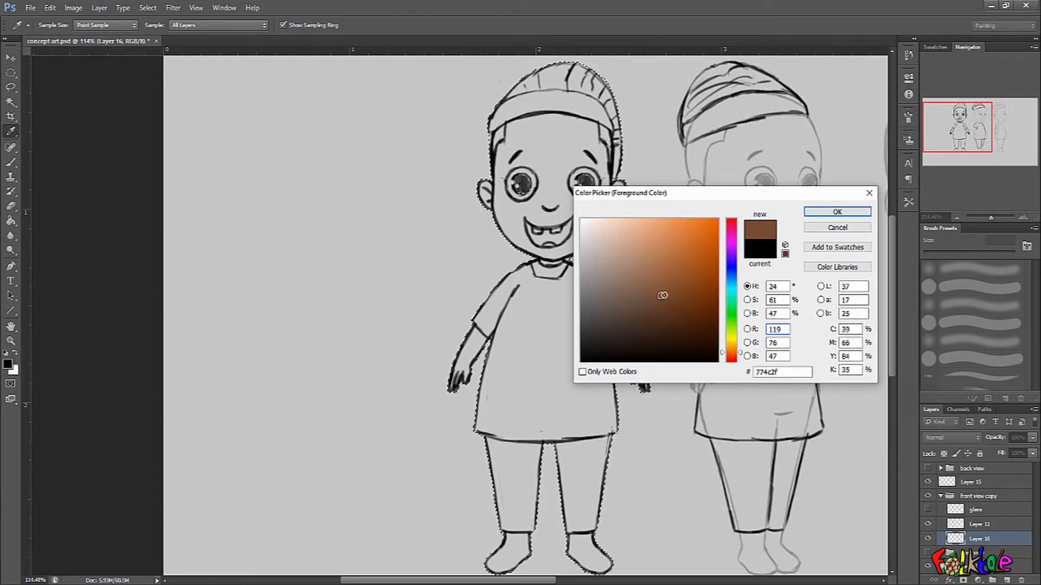
mouse_move(664, 292)
left_mouse_down()
mouse_move(651, 287)
mouse_move(662, 290)
left_mouse_up()
left_click(837, 212)
Fill the selected figure with the brown on Layer 16 and clear the selection.
key("g")
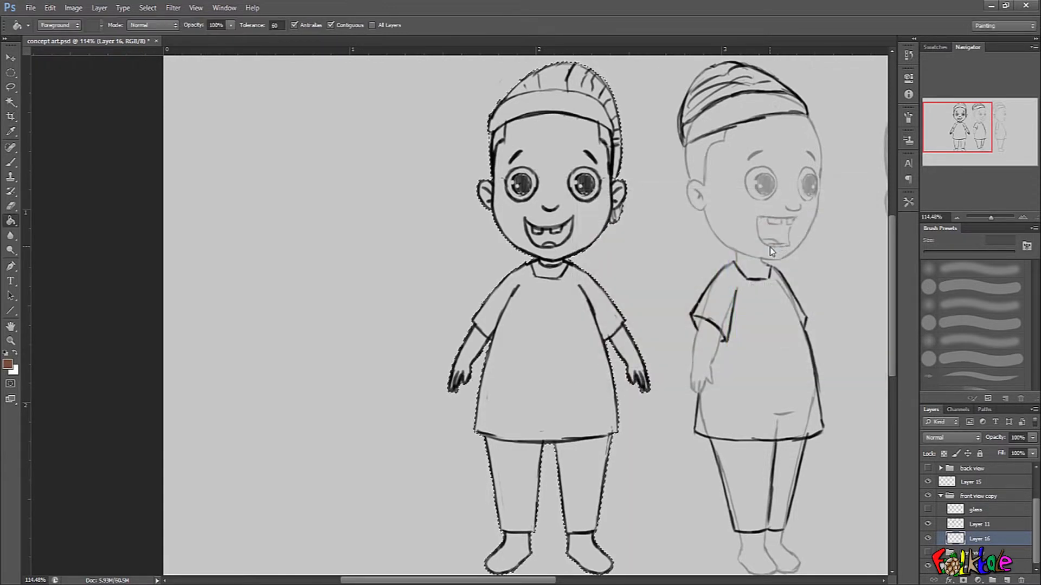
left_click(581, 415)
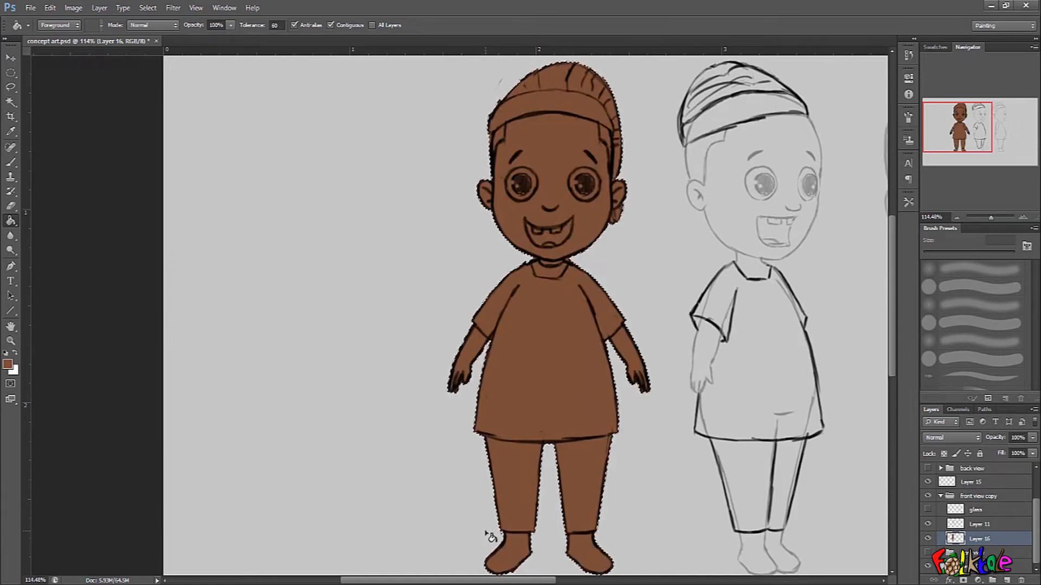
key("ctrl+d")
scroll(596, 411, "down", 1)
left_click_drag(596, 410, 593, 409)
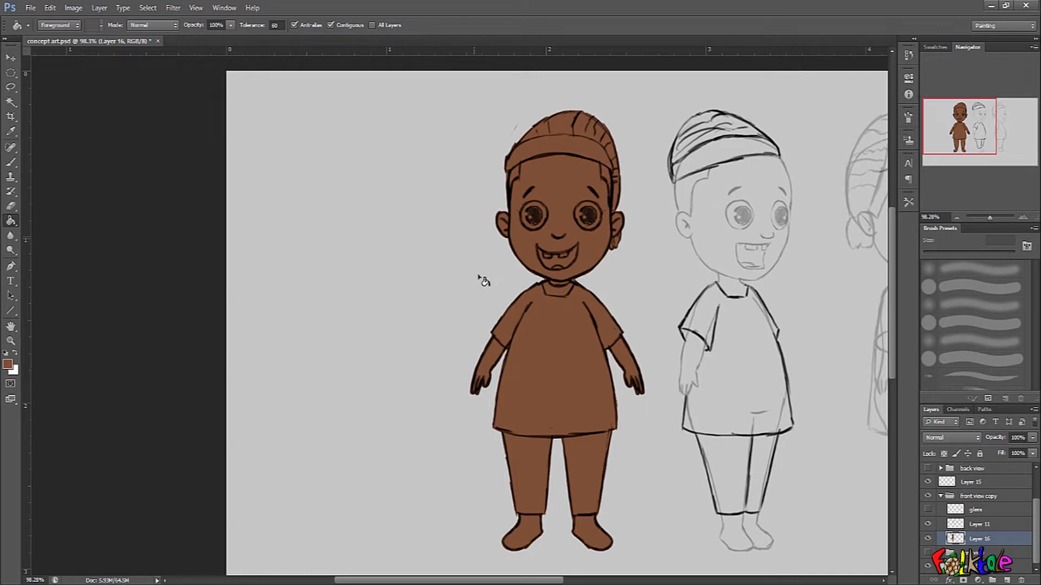
Erase the curved neck line beneath the chin on Layer 11.
left_click_drag(580, 247, 619, 238)
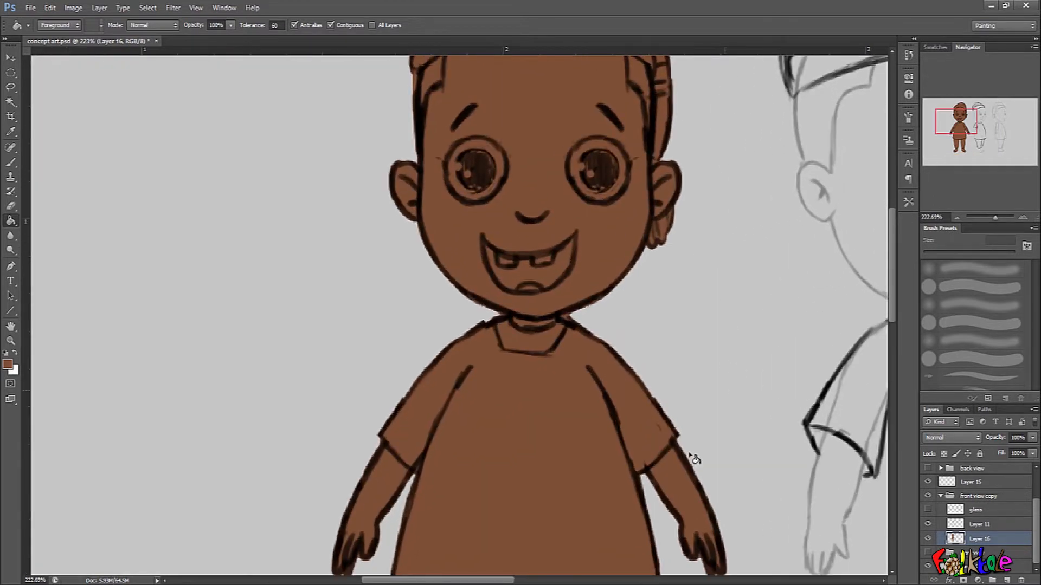
left_click(993, 530)
left_click_drag(525, 339, 531, 336)
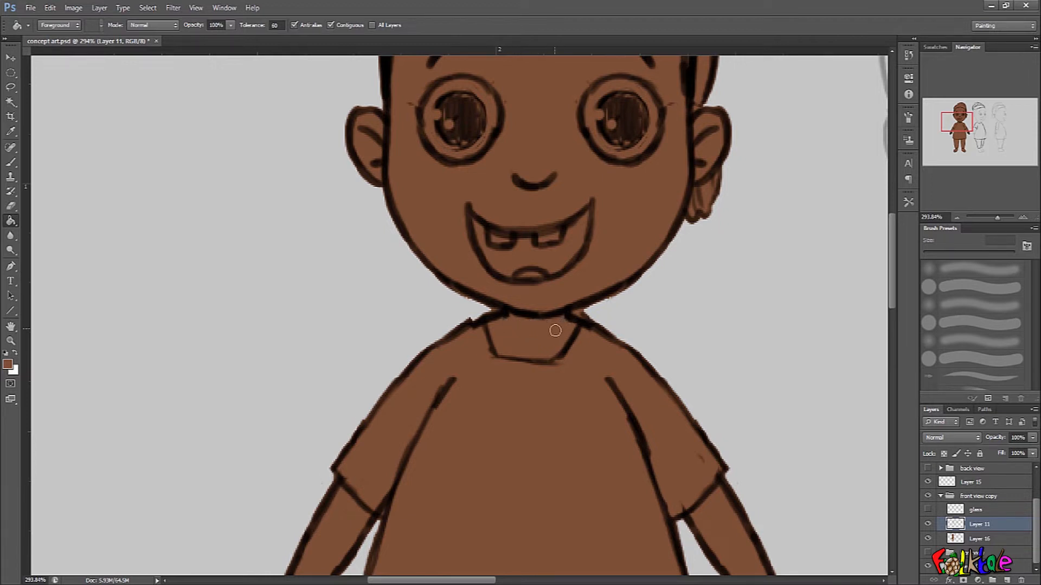
left_click_drag(645, 401, 629, 429)
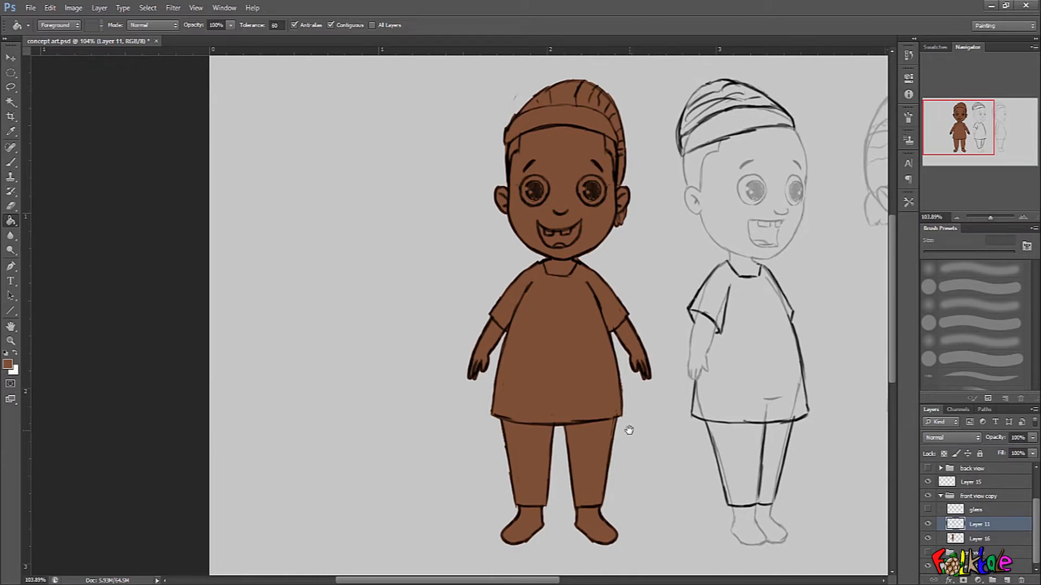
Load the brown figure fill on Layer 16 as a selection and switch to the Brush.
left_click(991, 541)
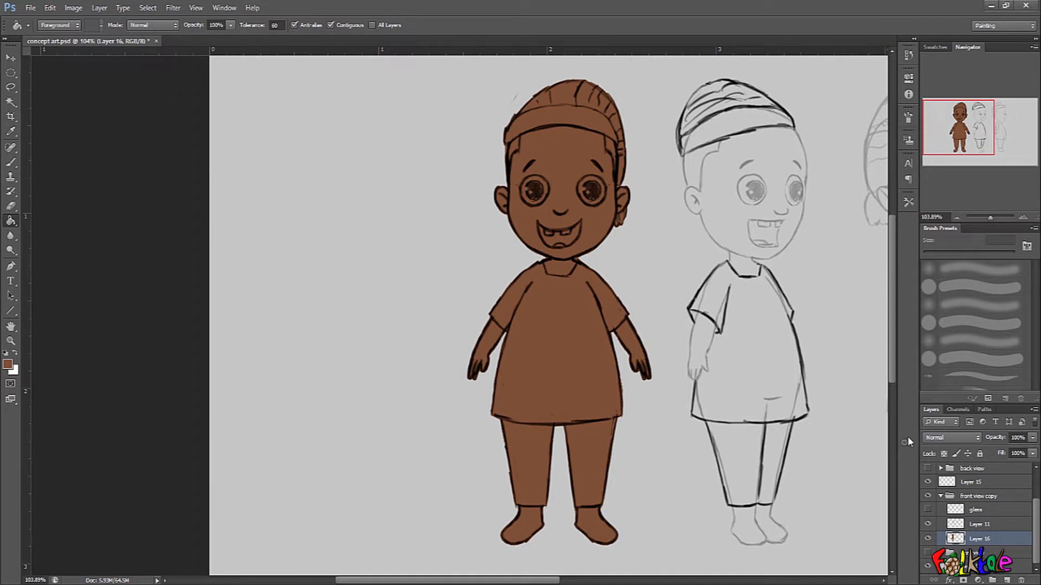
left_click_drag(589, 355, 602, 342)
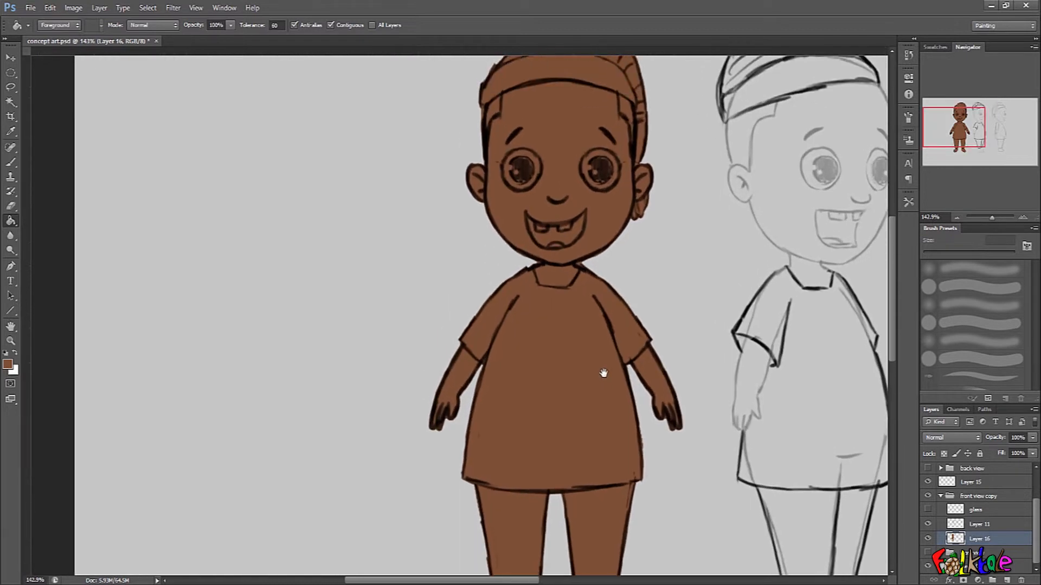
left_click(956, 540, "ctrl")
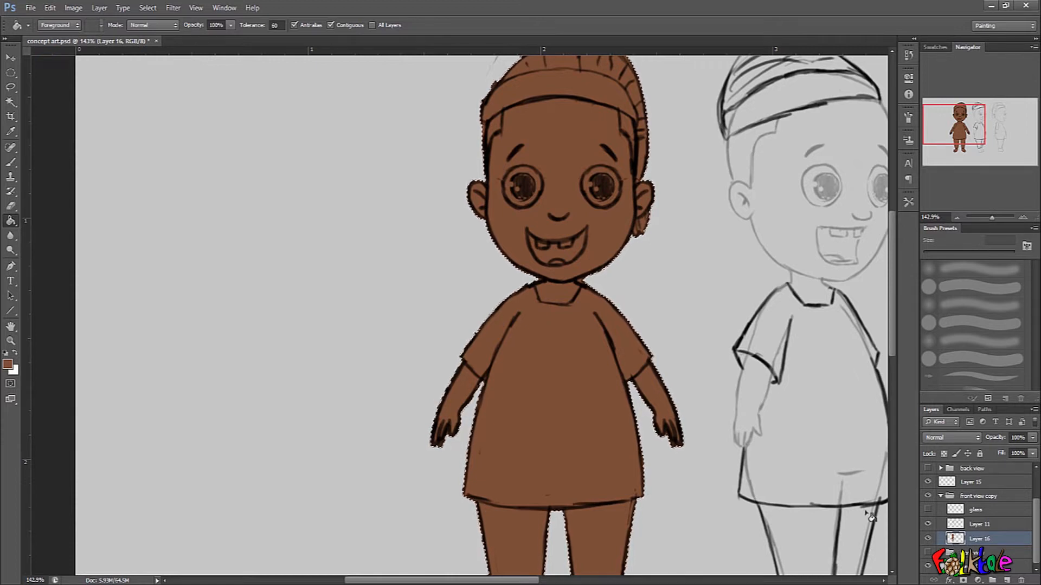
key("b")
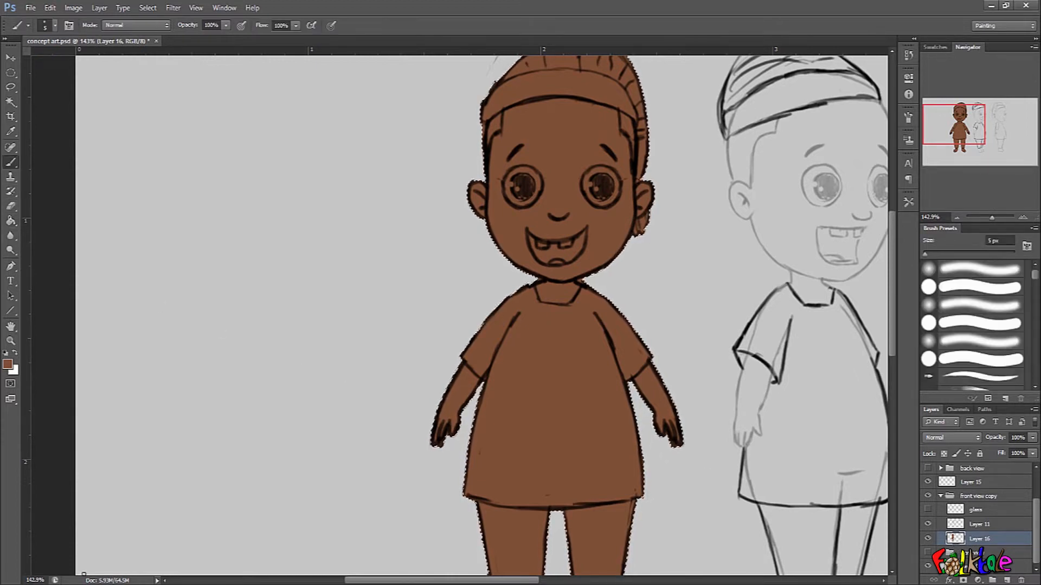
Set the foreground colour to a very pale pinkish white for the shirt.
left_click(8, 364)
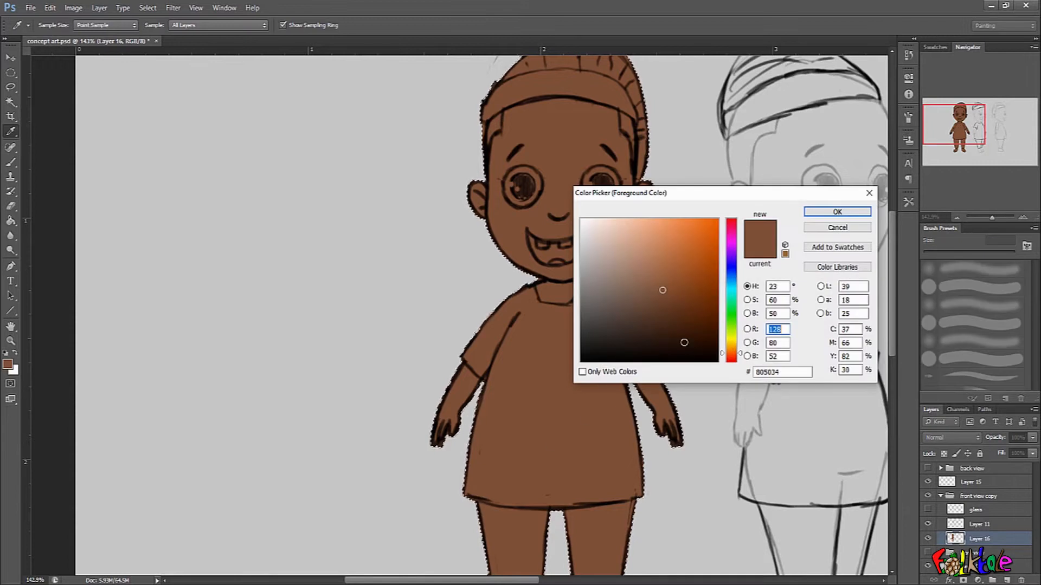
mouse_move(662, 290)
left_mouse_down()
mouse_move(607, 258)
mouse_move(603, 230)
left_mouse_up()
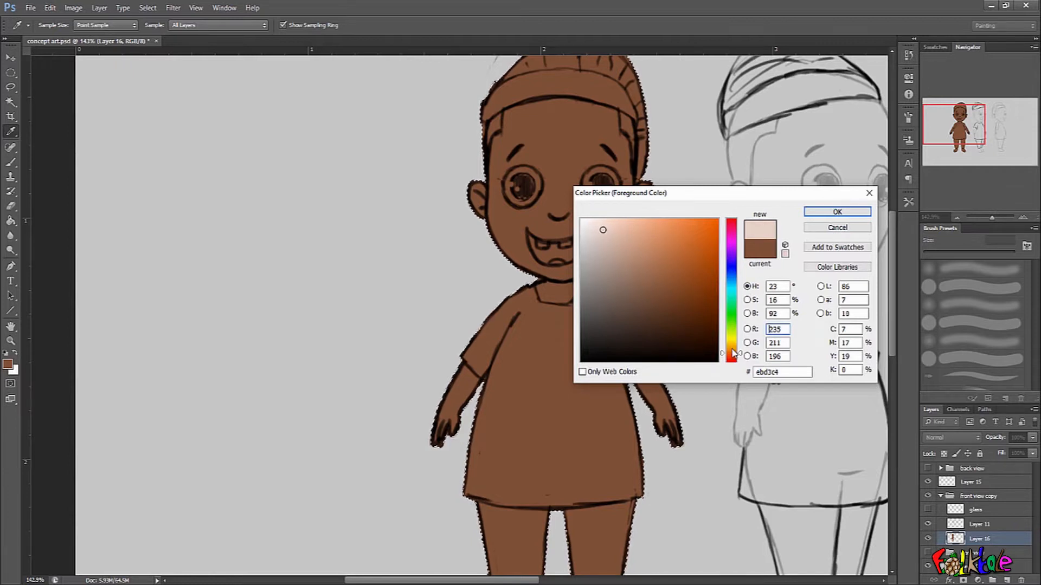
left_click_drag(599, 228, 592, 233)
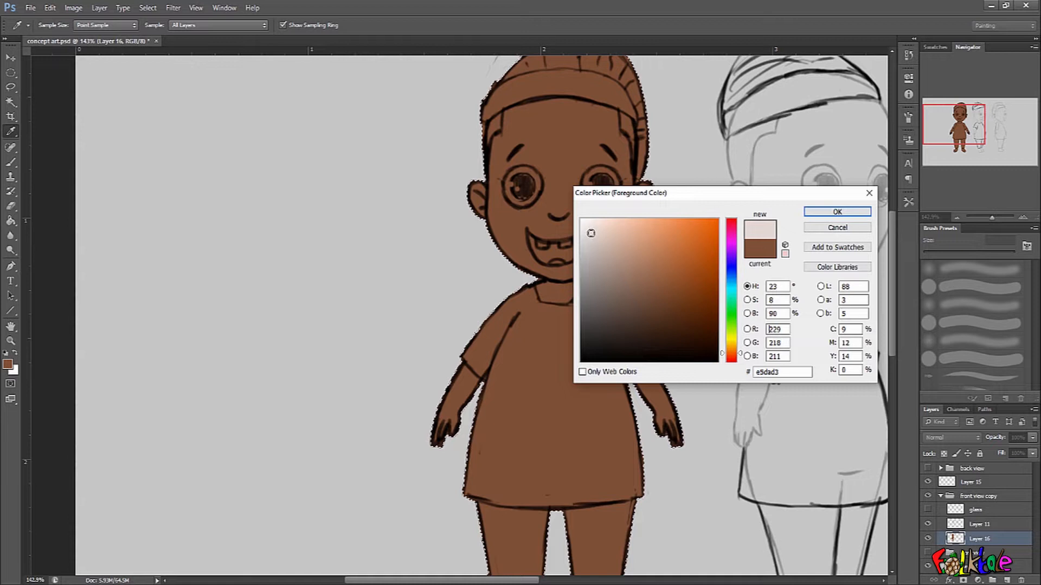
mouse_move(590, 233)
left_mouse_down()
mouse_move(584, 239)
mouse_move(592, 233)
left_mouse_up()
left_click_drag(732, 358, 731, 368)
left_click_drag(590, 231, 589, 228)
left_click(589, 232)
left_click(589, 228)
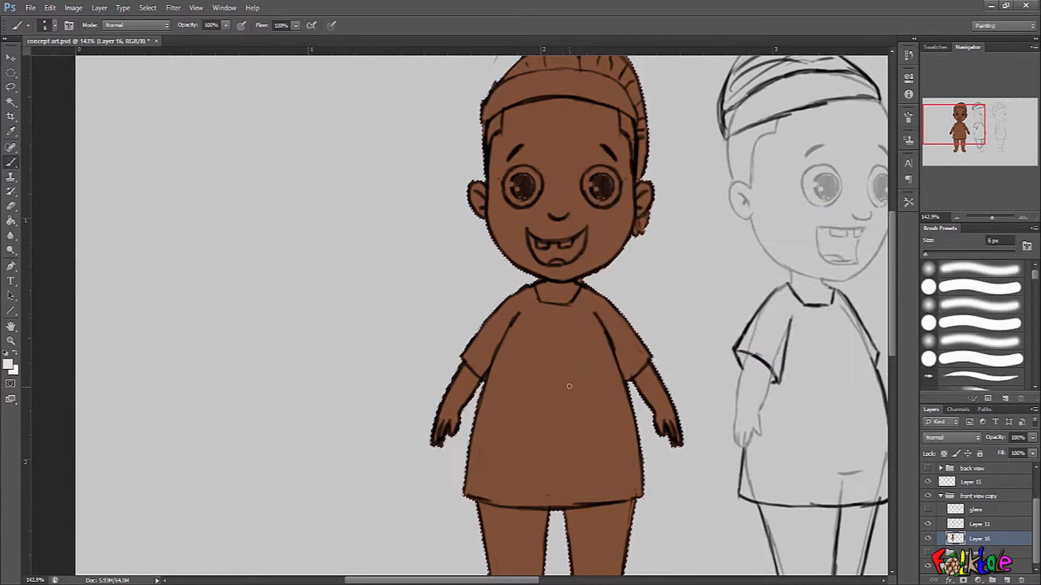
Enlarge the brush and paint the middle of the shirt pale pinkish white on Layer 16.
key("bracketright")
key("bracketright")
key("bracketright")
key("bracketright")
key("bracketright")
key("bracketright")
key("bracketright")
key("bracketright")
mouse_move(553, 391)
left_mouse_down()
mouse_move(485, 465)
mouse_move(492, 473)
mouse_move(550, 488)
mouse_move(598, 475)
mouse_move(592, 405)
mouse_move(628, 465)
left_mouse_up()
Shrink the brush and extend the pale shirt colour along both side edges and towards the hem.
key("bracketleft")
key("bracketleft")
key("bracketleft")
key("bracketleft")
key("bracketleft")
Reduce the brush to 9 px and fill the shirt's hem, remaining side gaps and both sleeves with the pale colour.
key("bracketleft")
key("bracketleft")
key("bracketleft")
key("bracketleft")
key("bracketleft")
key("bracketleft")
key("bracketleft")
key("bracketleft")
left_click_drag(589, 353, 624, 355)
mouse_move(503, 287)
left_mouse_down()
mouse_move(424, 461)
mouse_move(410, 552)
left_mouse_up()
left_click_drag(448, 472, 458, 377)
left_click_drag(424, 421, 465, 423)
mouse_move(427, 473)
left_mouse_down()
mouse_move(421, 486)
mouse_move(460, 491)
left_mouse_up()
left_click_drag(531, 458, 464, 454)
key("bracketleft")
key("bracketleft")
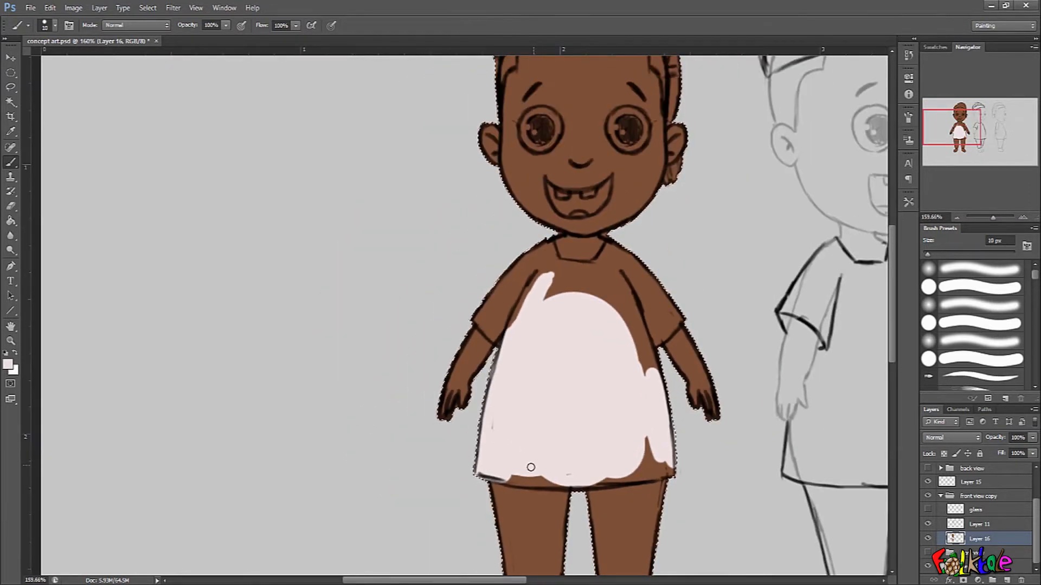
mouse_move(559, 464)
left_mouse_down()
mouse_move(681, 483)
mouse_move(790, 473)
mouse_move(769, 460)
left_mouse_up()
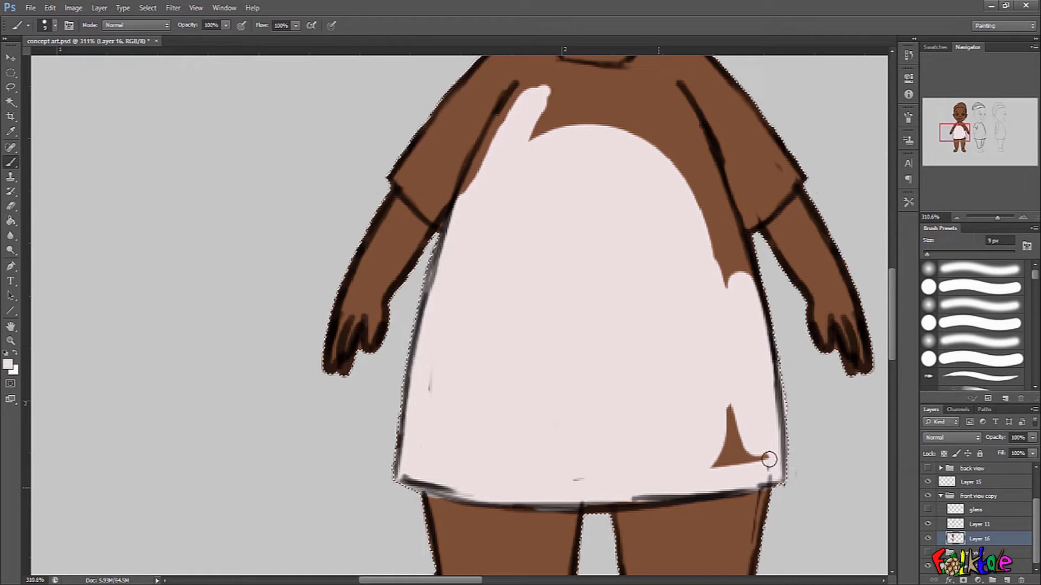
mouse_move(722, 284)
left_mouse_down()
mouse_move(697, 163)
mouse_move(739, 233)
mouse_move(708, 150)
left_mouse_up()
left_click_drag(709, 214, 725, 256)
left_click_drag(730, 255, 719, 341)
left_click_drag(737, 299, 779, 274)
mouse_move(724, 244)
left_mouse_down()
mouse_move(684, 136)
mouse_move(791, 261)
mouse_move(706, 167)
mouse_move(697, 201)
mouse_move(672, 204)
mouse_move(668, 238)
mouse_move(656, 168)
mouse_move(634, 170)
mouse_move(643, 213)
mouse_move(638, 178)
mouse_move(524, 258)
mouse_move(457, 326)
mouse_move(429, 299)
left_mouse_up()
mouse_move(417, 228)
left_mouse_down()
mouse_move(441, 275)
mouse_move(461, 185)
mouse_move(471, 249)
mouse_move(504, 108)
left_mouse_up()
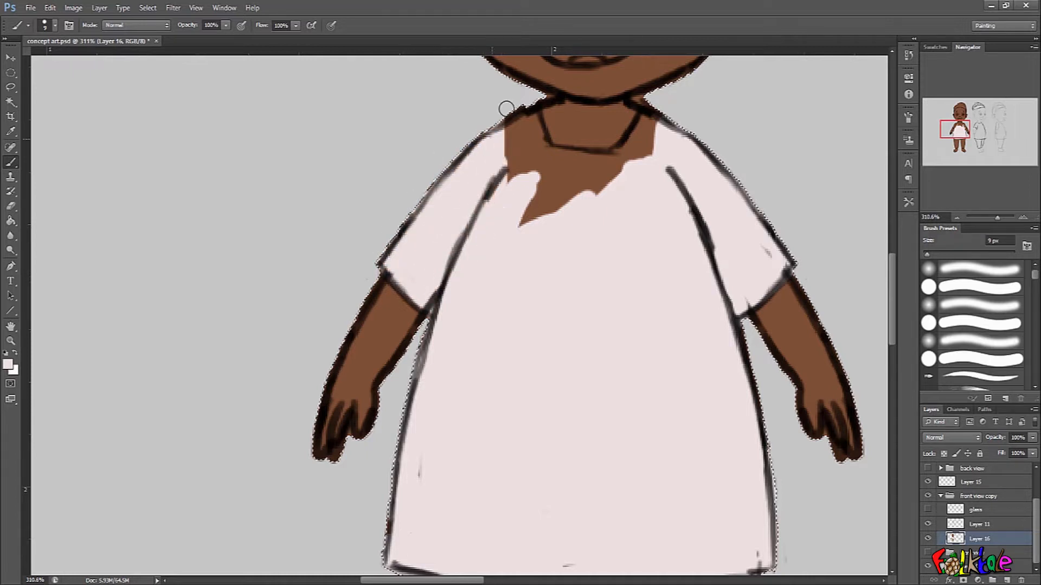
Paint the remaining brown chest and shoulder areas around the neckline in the pale shirt colour.
mouse_move(522, 142)
left_mouse_down()
mouse_move(528, 107)
mouse_move(559, 193)
mouse_move(512, 238)
mouse_move(586, 172)
left_mouse_up()
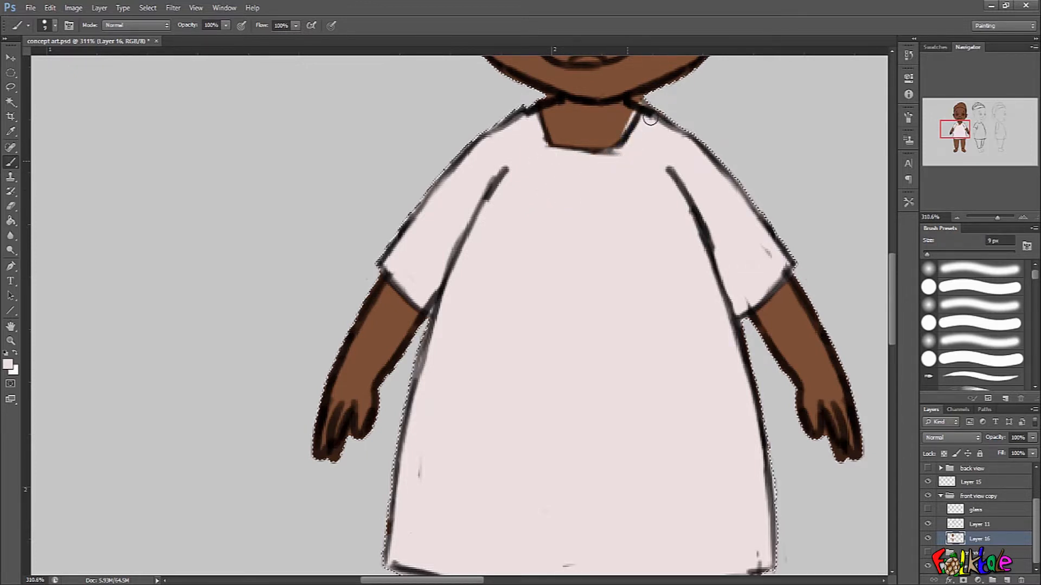
left_click(617, 137, "alt")
left_click(648, 137, "alt")
left_click(724, 114, "ctrl")
left_click_drag(700, 133, 709, 302)
left_click(636, 264, "ctrl")
Examine the painted shirt from the collar and sleeves down to the hem and the uncoloured trouser legs.
scroll(629, 256, "down", 4)
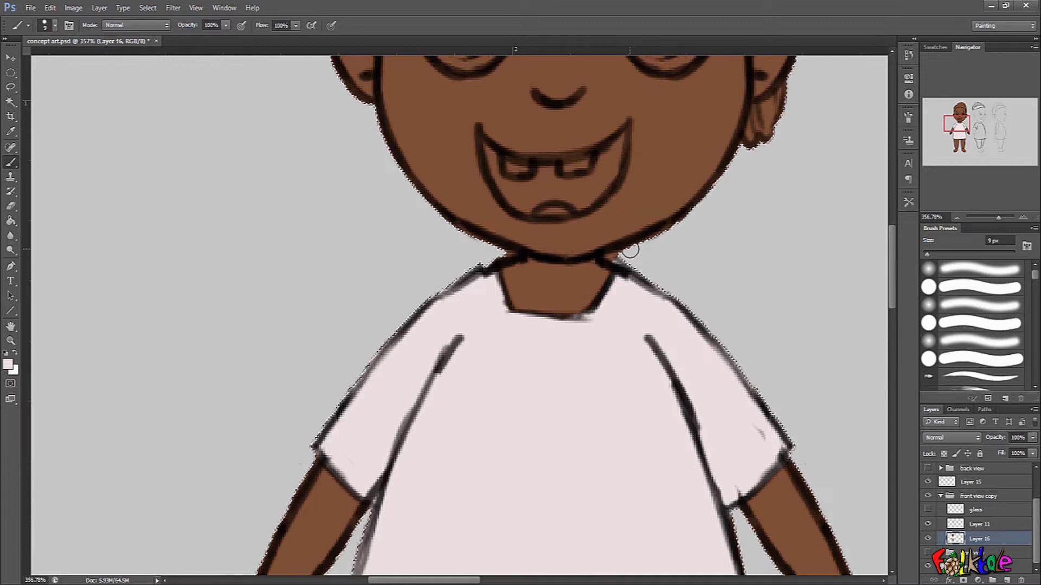
scroll(690, 330, "down", 4)
left_click_drag(702, 272, 703, 344)
scroll(701, 344, "down", 5)
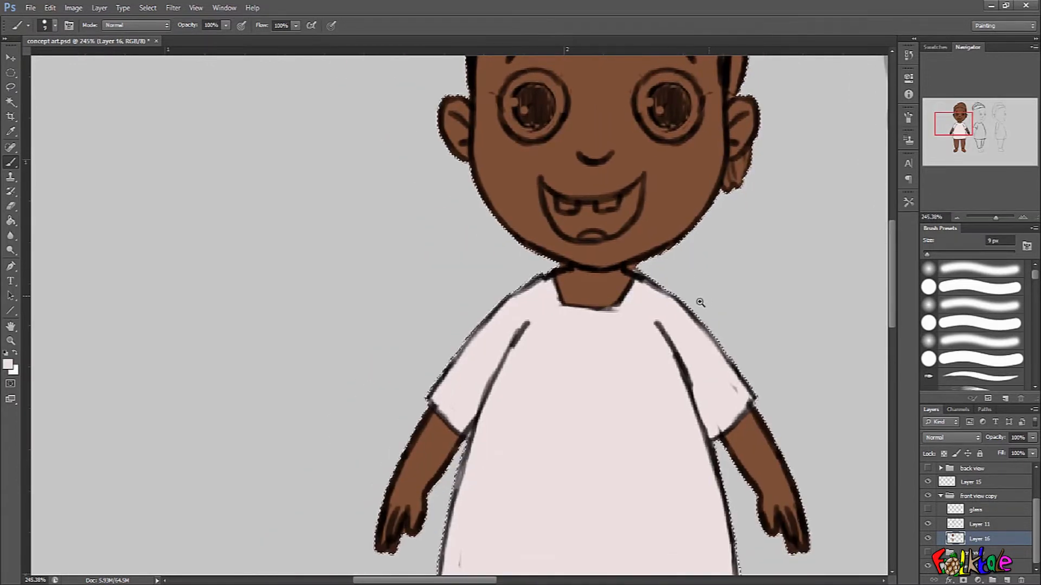
scroll(700, 302, "down", 1)
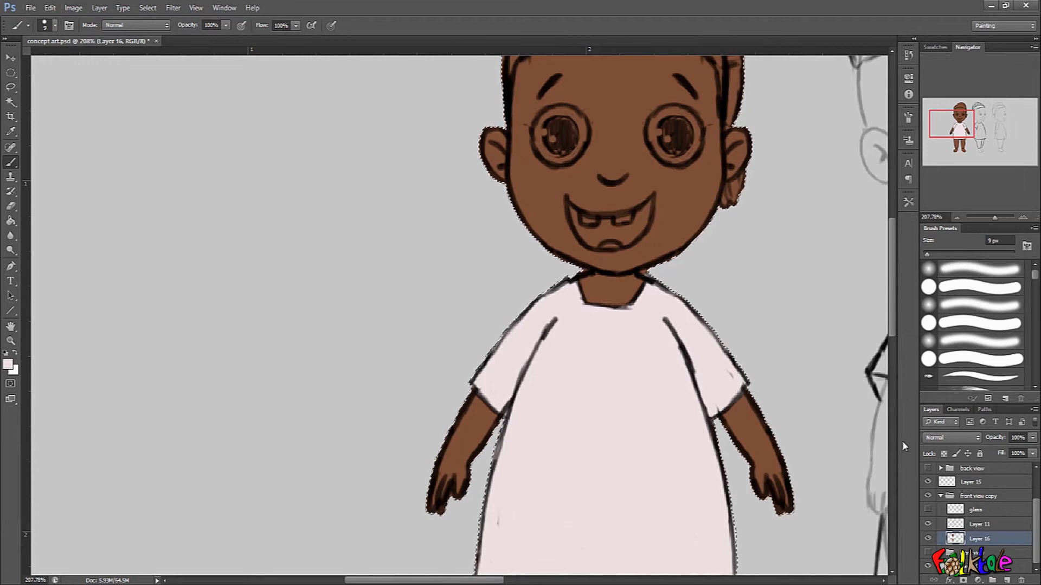
scroll(731, 271, "down", 1)
left_click_drag(732, 272, 721, 242)
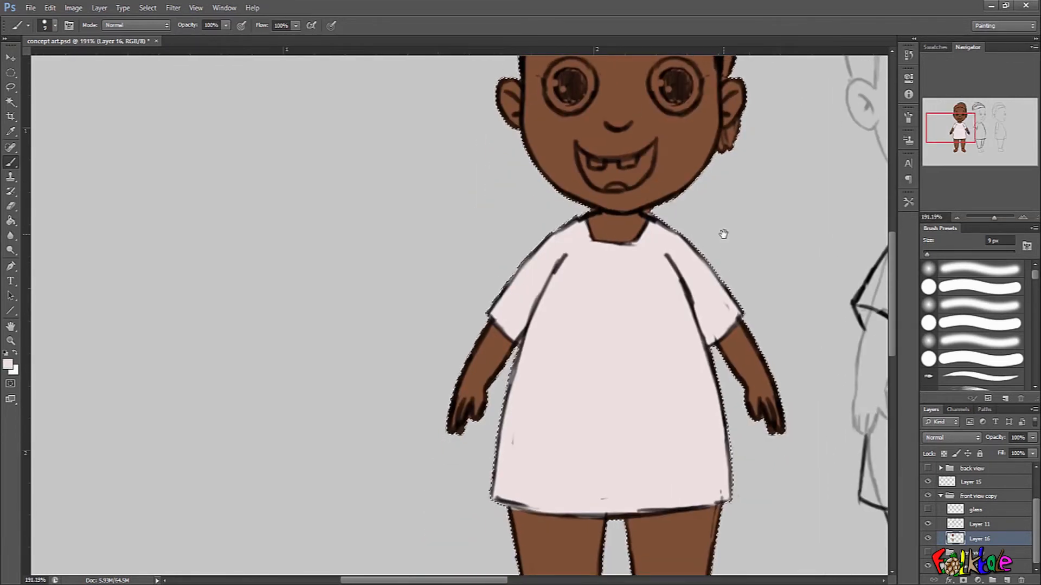
left_click_drag(723, 420, 710, 362)
scroll(712, 422, "up", 2)
left_click_drag(715, 451, 726, 233)
scroll(727, 233, "down", 4)
left_click_drag(719, 312, 684, 417)
scroll(684, 416, "up", 2)
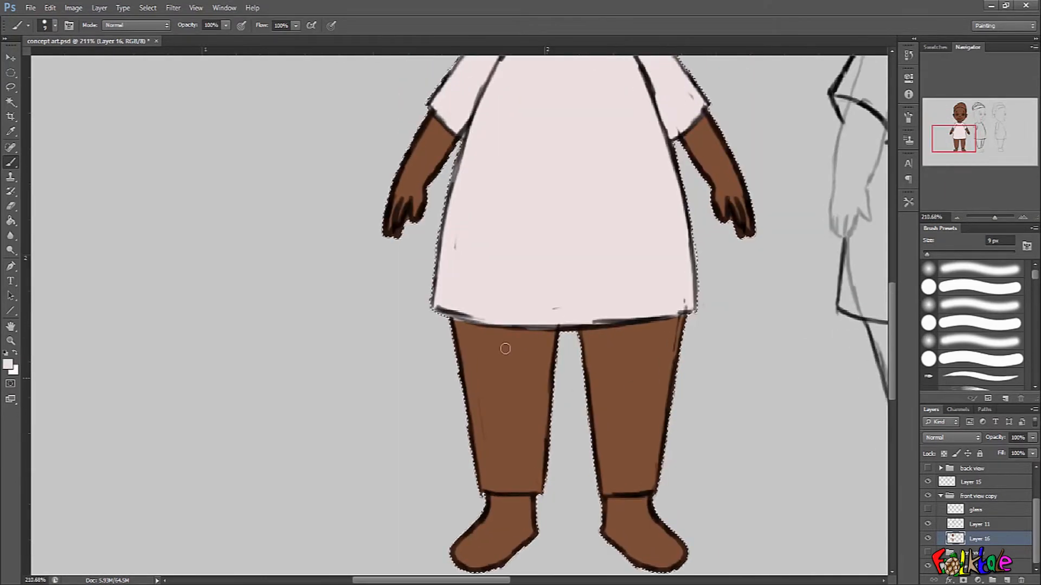
Set the foreground colour to dark grey #282828 for the trousers.
left_click(11, 368)
left_click(584, 308)
left_click_drag(575, 336, 581, 340)
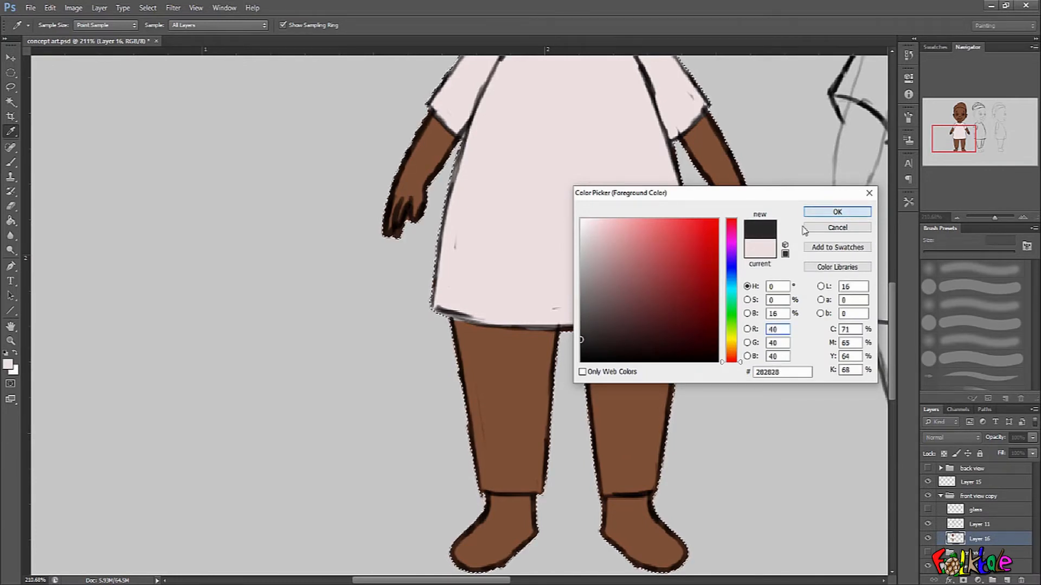
left_click(837, 212)
Paint both trouser legs dark grey from the shirt hem down to the ankles with the Brush.
key("b")
scroll(496, 374, "up", 1)
left_click_drag(454, 320, 476, 435)
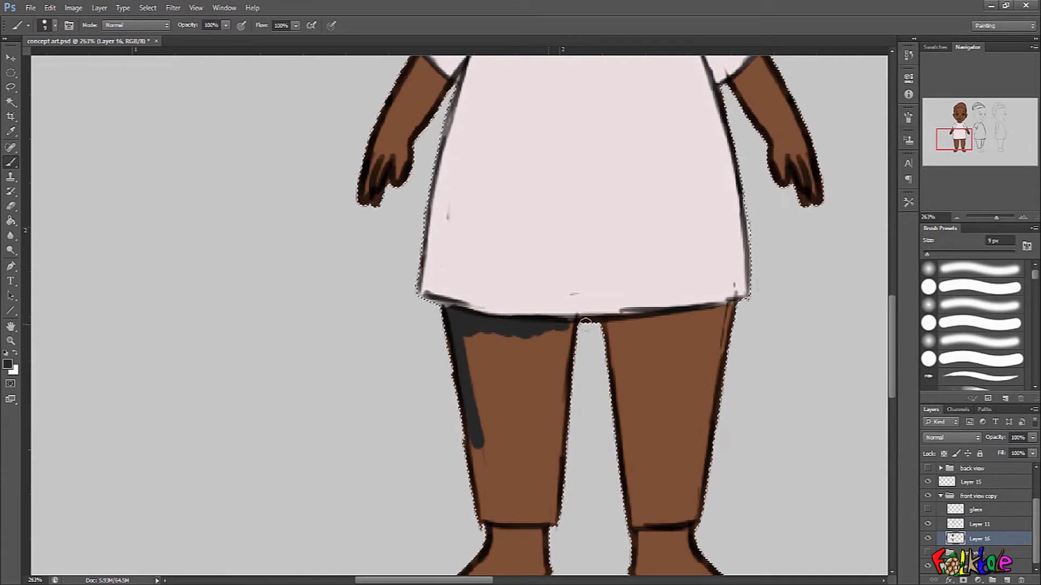
left_click_drag(581, 323, 553, 398)
mouse_move(543, 338)
left_mouse_down()
mouse_move(517, 420)
mouse_move(480, 332)
mouse_move(483, 365)
left_mouse_up()
left_click_drag(484, 442, 478, 446)
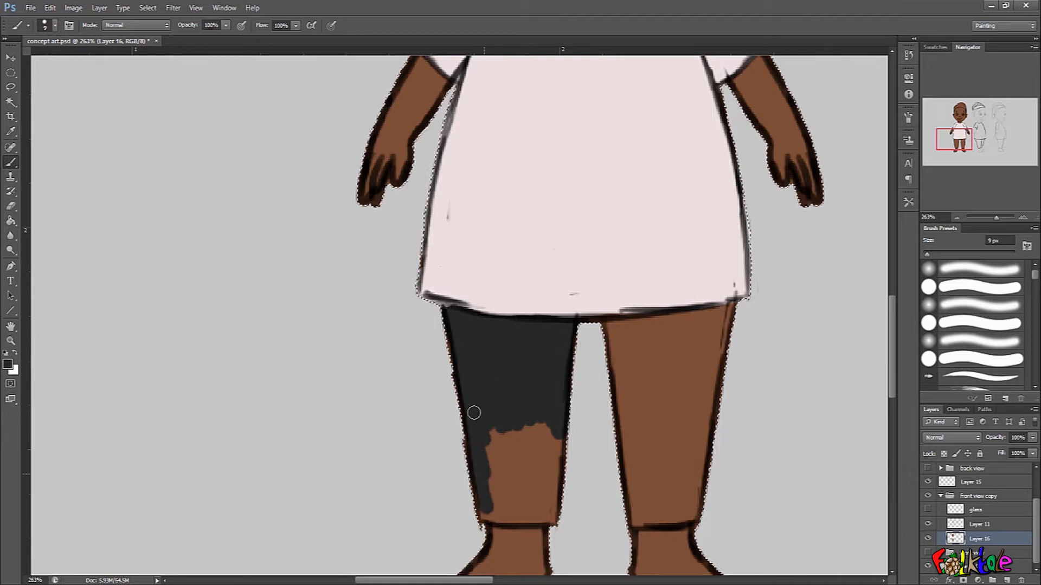
mouse_move(493, 405)
left_mouse_down()
mouse_move(514, 495)
mouse_move(548, 418)
mouse_move(554, 520)
left_mouse_up()
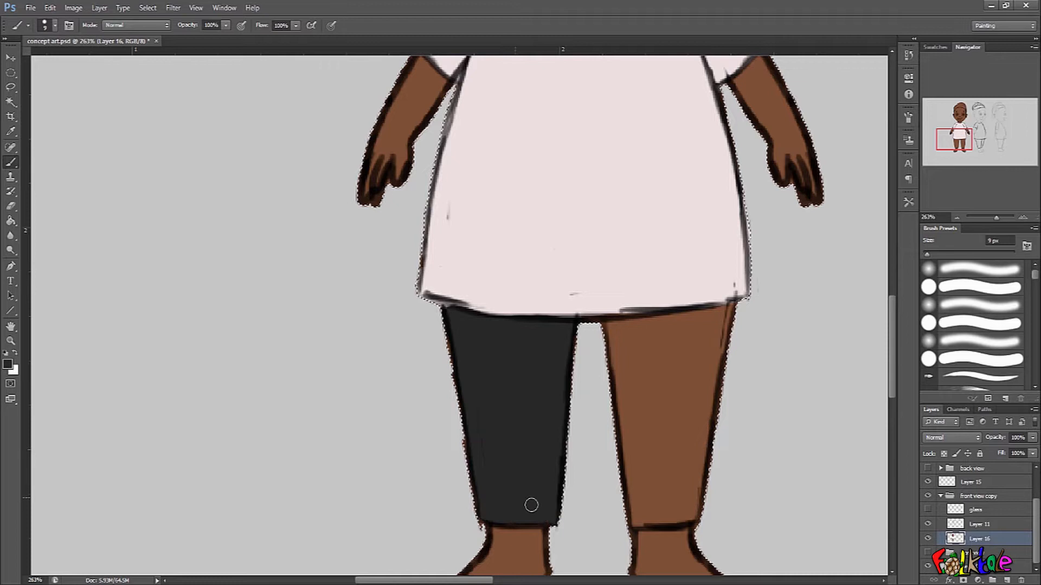
left_click_drag(605, 328, 639, 324)
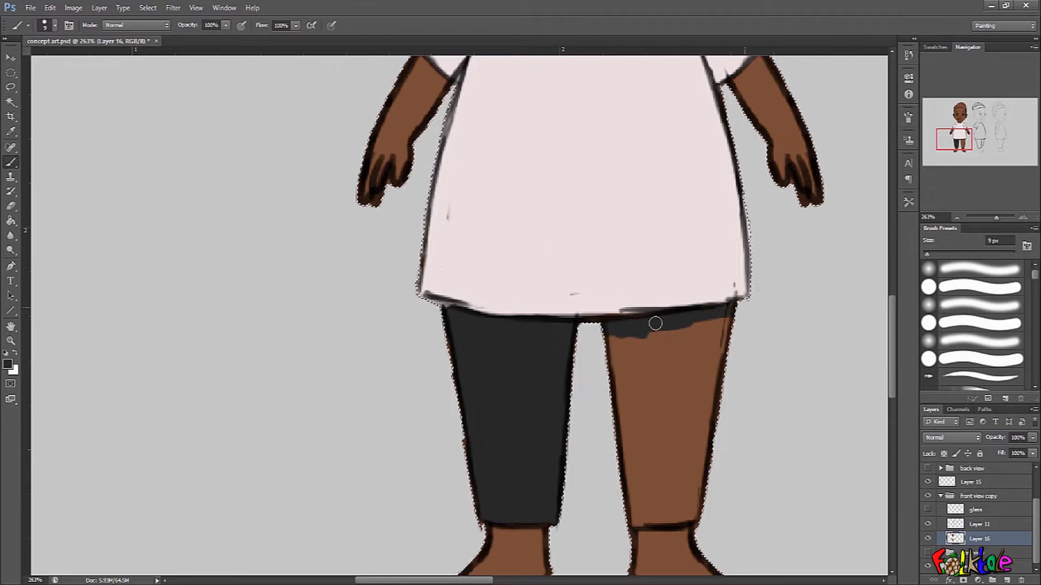
mouse_move(622, 415)
left_mouse_down()
mouse_move(634, 325)
mouse_move(651, 413)
mouse_move(674, 332)
mouse_move(709, 433)
mouse_move(699, 412)
mouse_move(640, 419)
mouse_move(631, 488)
left_mouse_up()
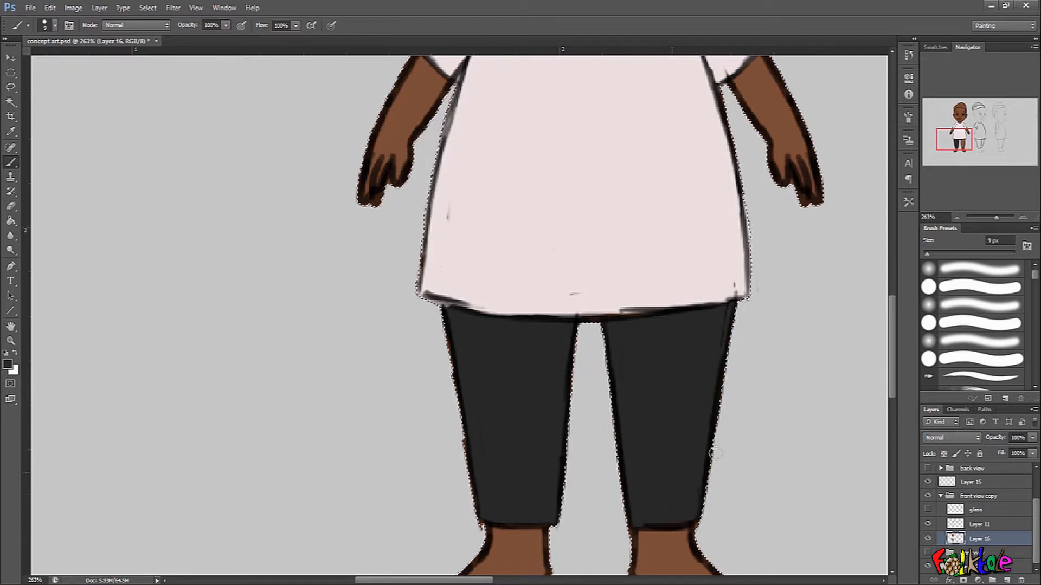
Set the foreground colour to a dark red for the shoes.
scroll(734, 372, "down", 5)
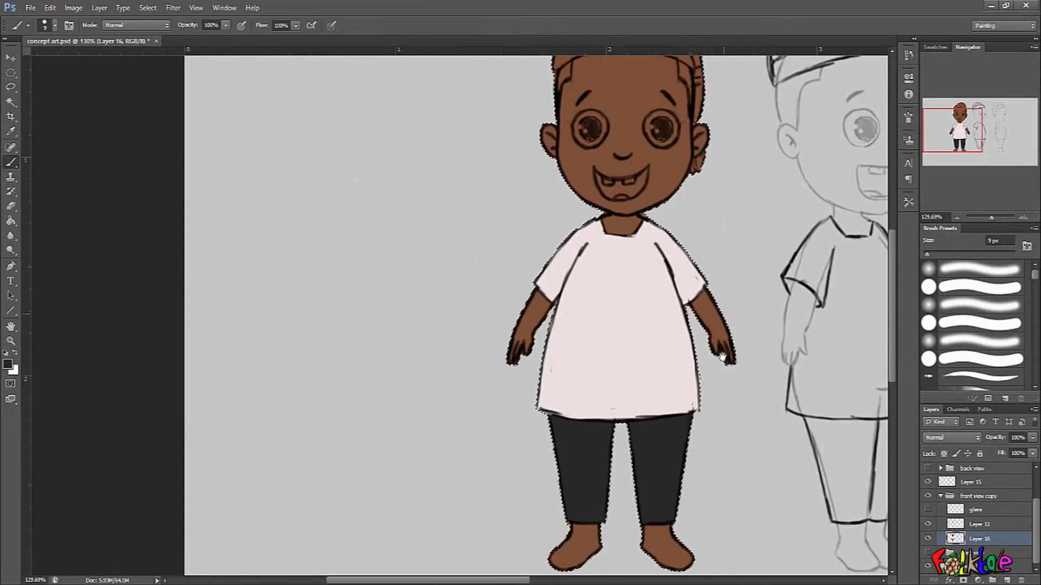
mouse_move(557, 402)
left_mouse_down()
mouse_move(591, 402)
mouse_move(517, 442)
mouse_move(535, 459)
mouse_move(551, 441)
mouse_move(548, 465)
mouse_move(510, 488)
mouse_move(593, 455)
left_mouse_up()
left_click(8, 365)
left_click_drag(706, 298, 703, 320)
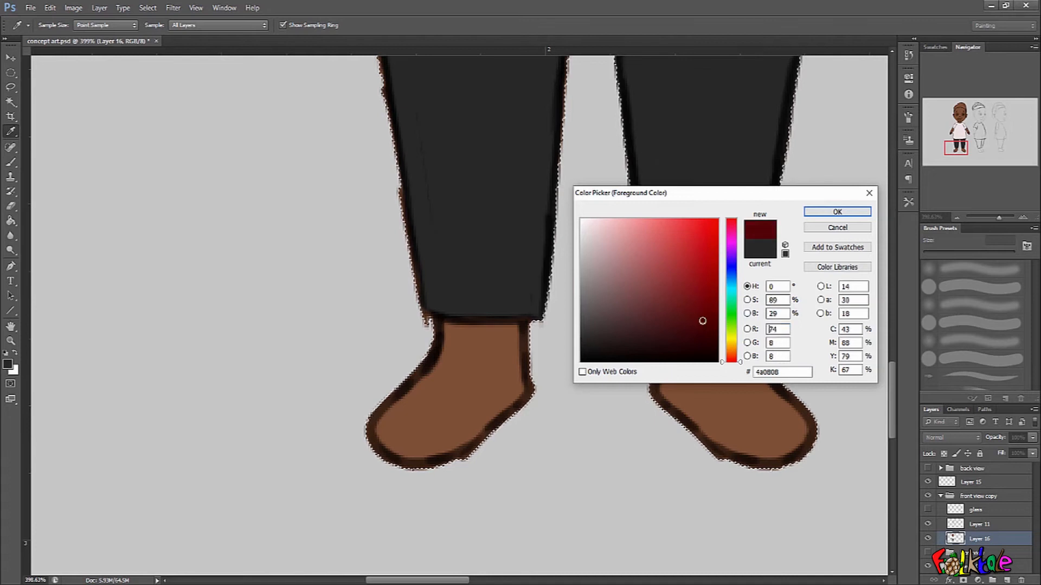
left_click(838, 211)
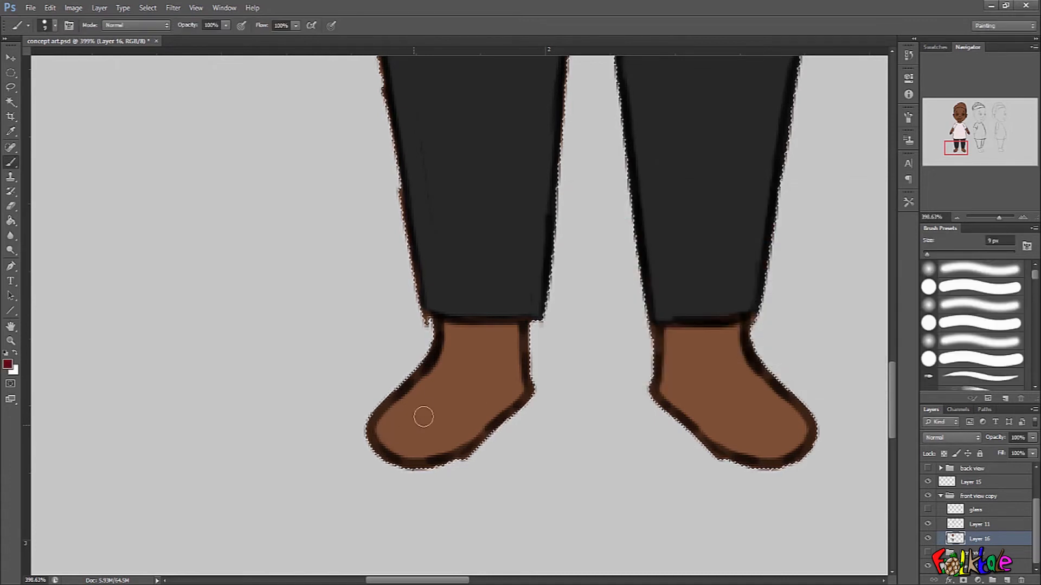
Paint dark red slip-on shoes over the toes and soles of both feet, leaving the insteps brown.
left_click_drag(390, 402, 418, 403)
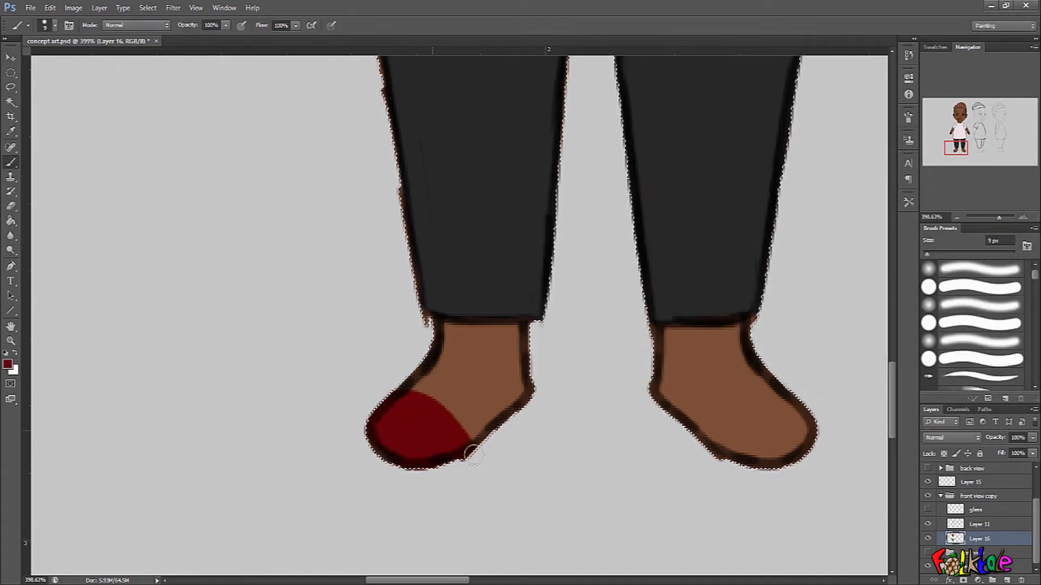
mouse_move(741, 421)
left_mouse_down()
mouse_move(725, 441)
mouse_move(768, 434)
mouse_move(776, 461)
mouse_move(743, 467)
left_mouse_up()
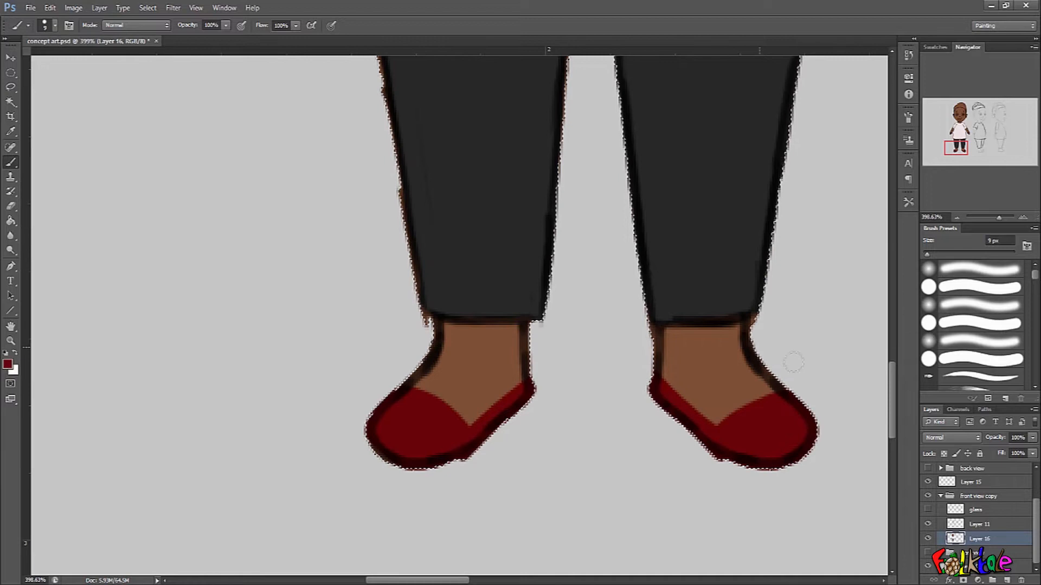
left_click_drag(775, 432, 724, 429)
Set the foreground colour to very dark maroon #230303 for the inside of the mouth.
left_click_drag(797, 97, 578, 293)
mouse_move(609, 363)
left_mouse_down()
mouse_move(657, 179)
mouse_move(616, 349)
left_mouse_up()
left_click_drag(506, 304, 555, 305)
left_click_drag(482, 437, 511, 397)
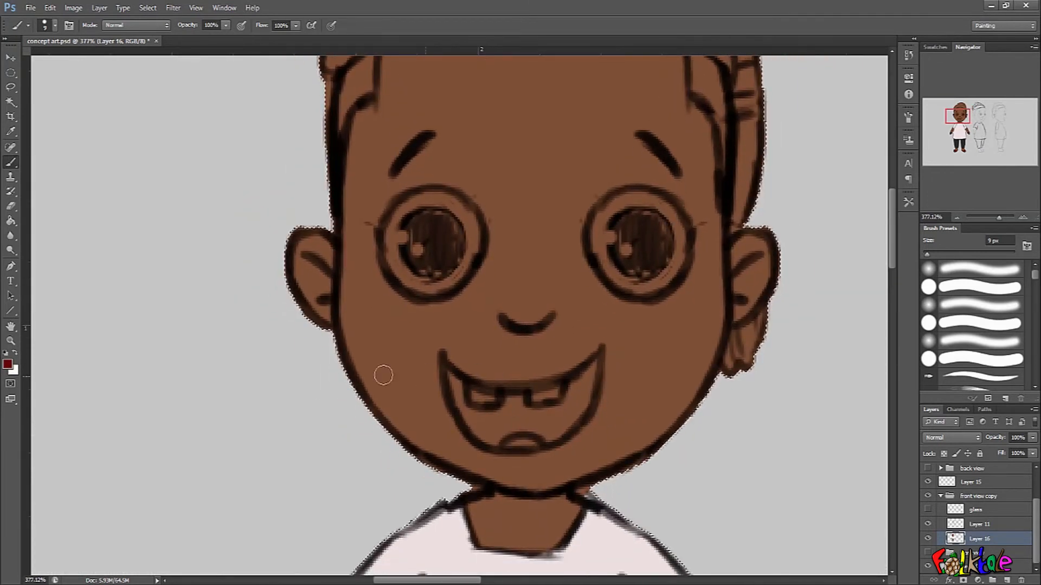
left_click(9, 366)
left_click_drag(706, 308, 706, 341)
left_click(826, 215)
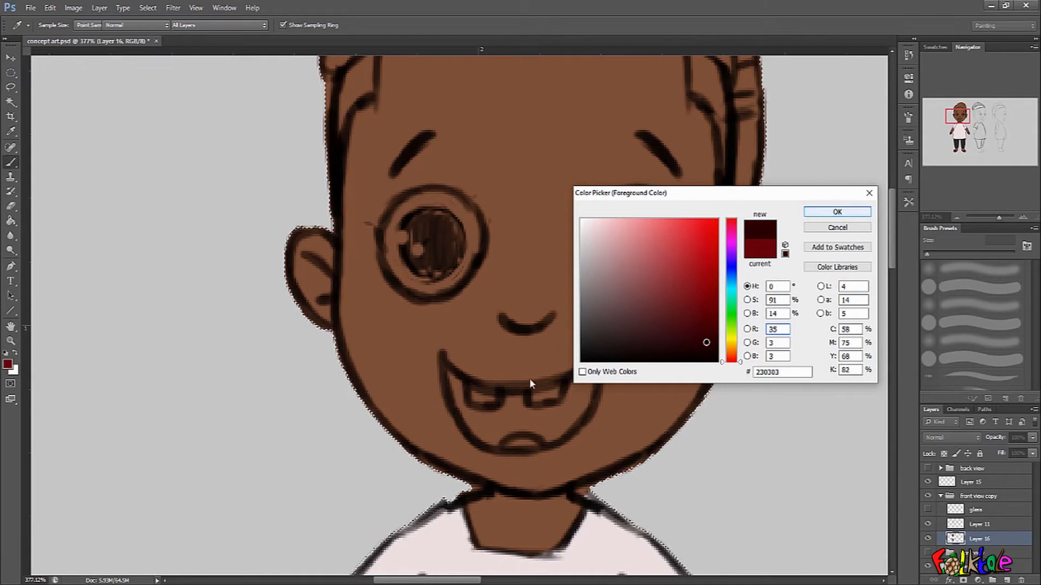
Fill the whole inside of the open mouth with the dark maroon on Layer 16.
mouse_move(481, 404)
left_mouse_down()
mouse_move(484, 395)
mouse_move(479, 423)
left_mouse_up()
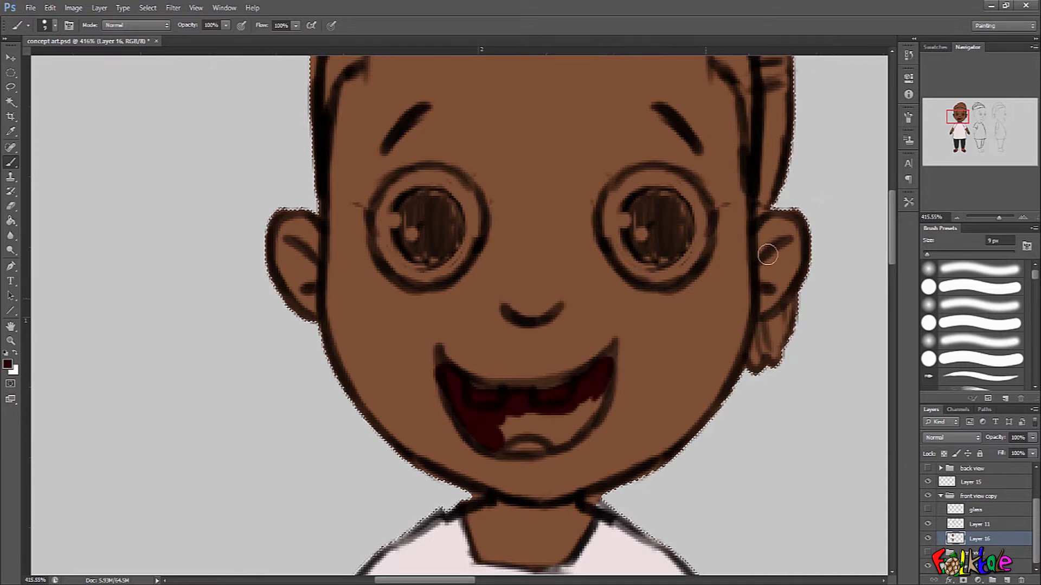
left_click(905, 118)
left_click(881, 108)
mouse_move(543, 421)
left_mouse_down()
mouse_move(511, 437)
mouse_move(513, 450)
mouse_move(569, 430)
left_mouse_up()
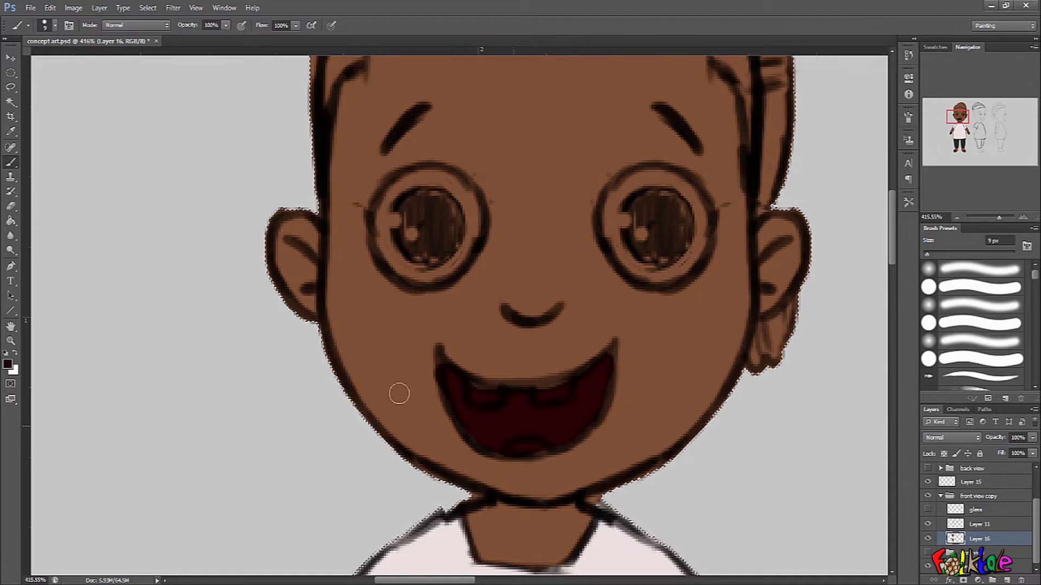
Set the foreground colour to muted red #873636 and paint the tongue at the bottom of the mouth.
left_click(11, 366)
left_click(667, 296)
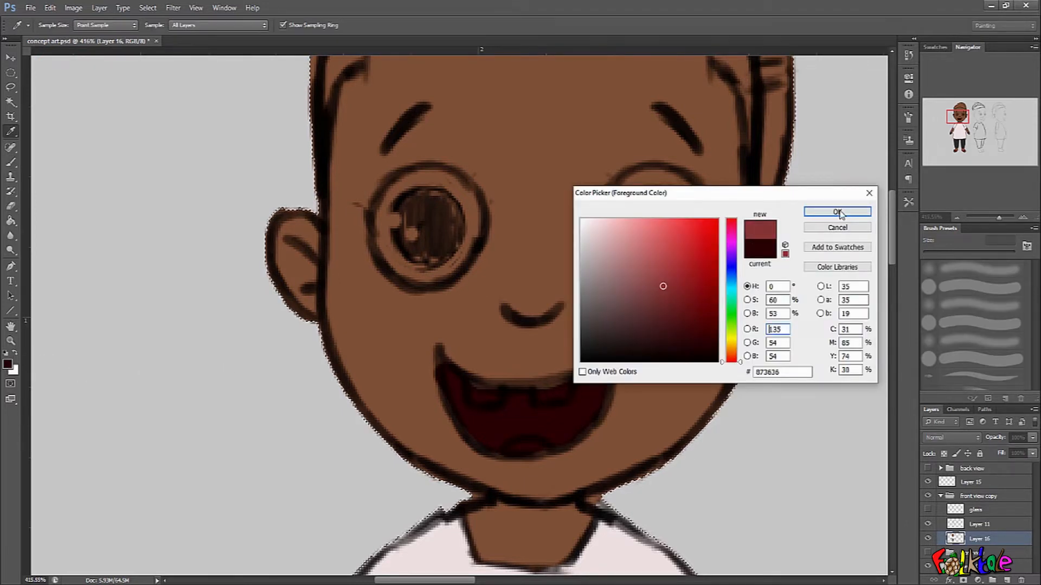
left_click(837, 212)
left_click_drag(513, 445, 538, 450)
Sample the mouth's dark maroon and paint it around the tongue to tidy its edge.
left_click(517, 424, "alt")
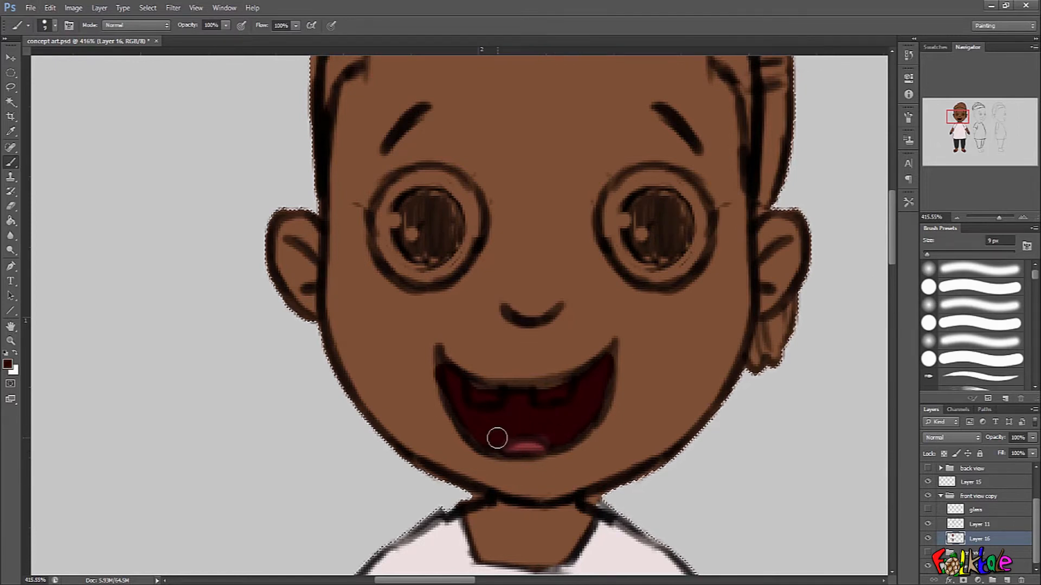
left_click(552, 430, "alt")
left_click_drag(546, 435, 549, 454)
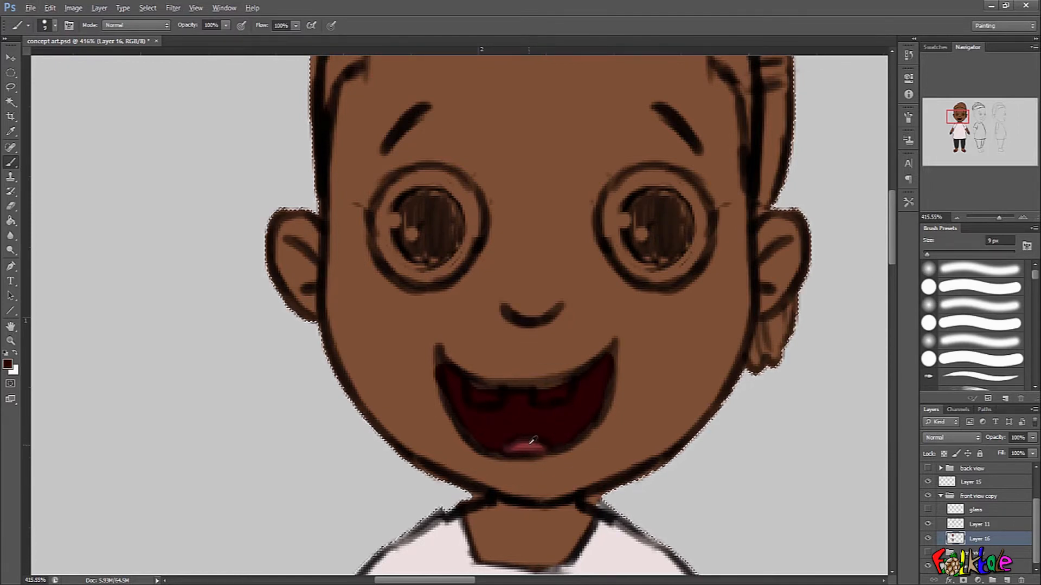
Set the foreground colour to white #ffffff and paint the two upper teeth in the open mouth.
key("d")
left_click(7, 364)
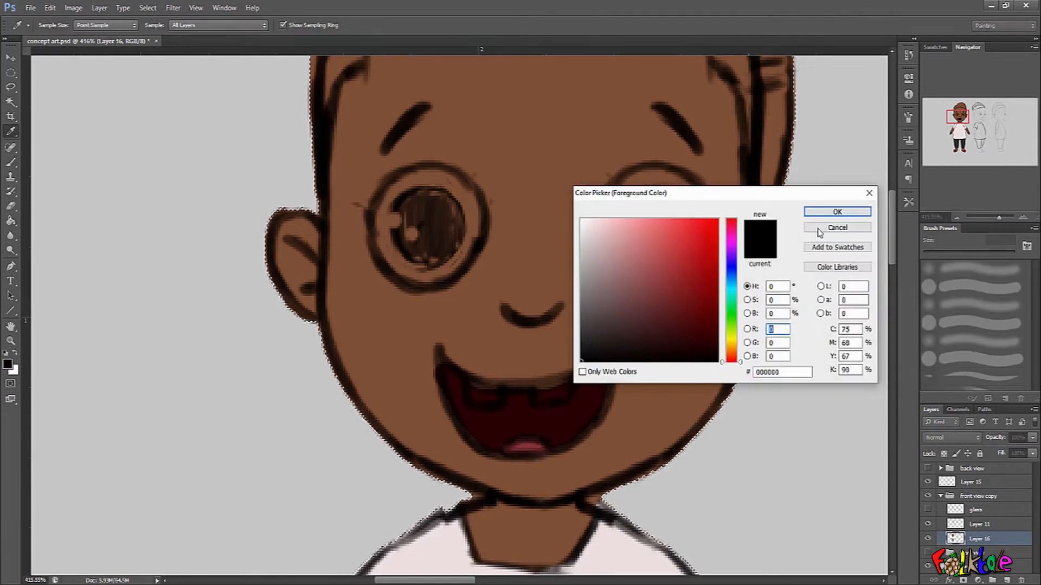
left_click_drag(627, 256, 581, 219)
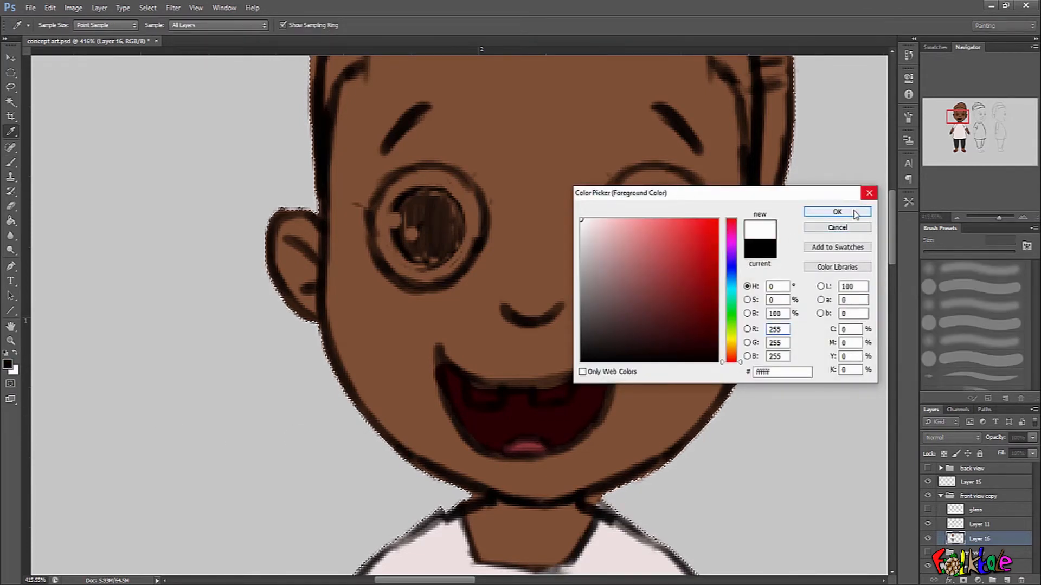
left_click(837, 212)
left_click_drag(473, 395, 564, 395)
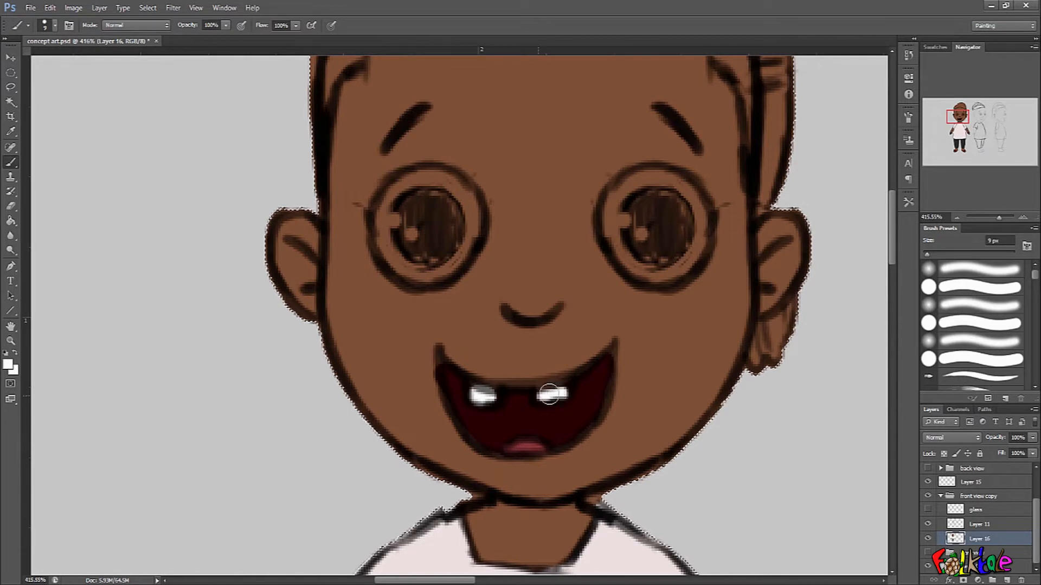
left_click_drag(484, 396, 499, 396)
Paint the whites of both eyes in white inside their outlines.
mouse_move(634, 387)
left_mouse_down()
mouse_move(604, 375)
mouse_move(628, 363)
mouse_move(620, 401)
left_mouse_up()
left_click_drag(676, 349, 668, 355)
mouse_move(604, 285)
left_mouse_down()
mouse_move(629, 347)
mouse_move(601, 282)
mouse_move(618, 260)
mouse_move(642, 265)
left_mouse_up()
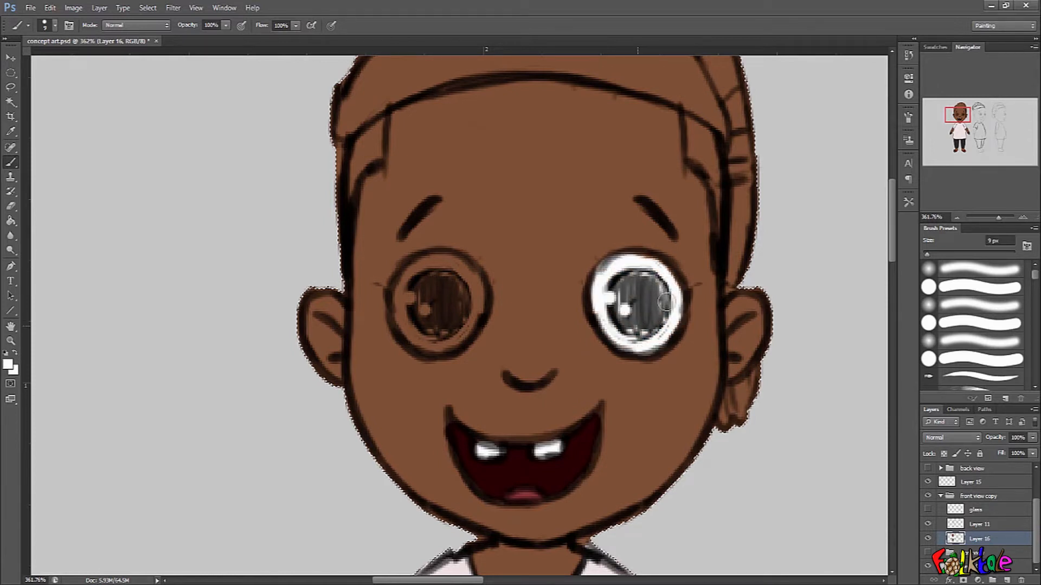
mouse_move(404, 287)
left_mouse_down()
mouse_move(417, 341)
mouse_move(410, 301)
mouse_move(425, 268)
mouse_move(449, 335)
left_mouse_up()
Swap to black and fill the large pupils of both eyes.
key("x")
left_click_drag(421, 297, 432, 291)
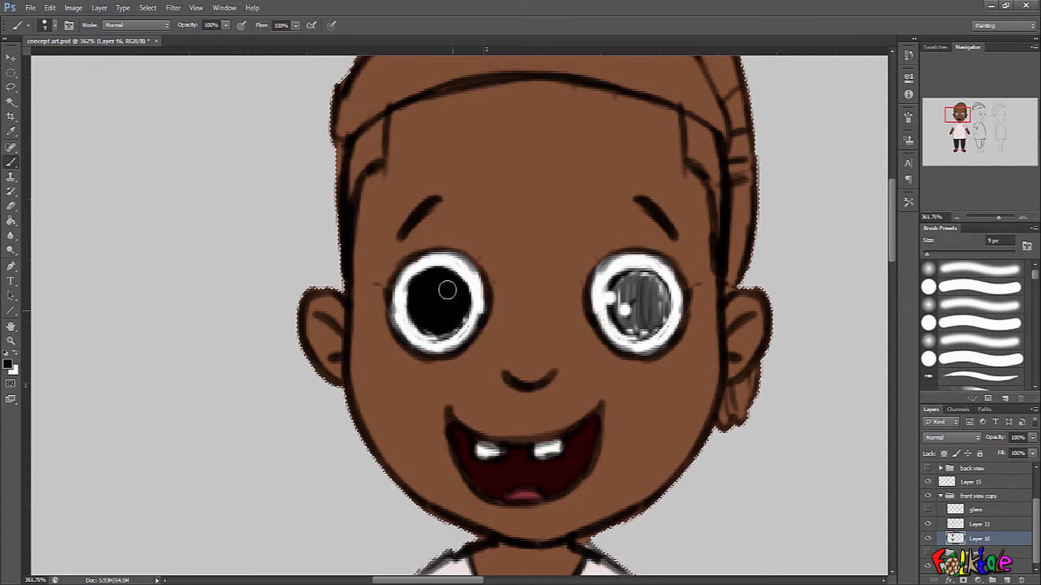
mouse_move(645, 262)
left_mouse_down()
mouse_move(635, 312)
mouse_move(625, 285)
left_mouse_up()
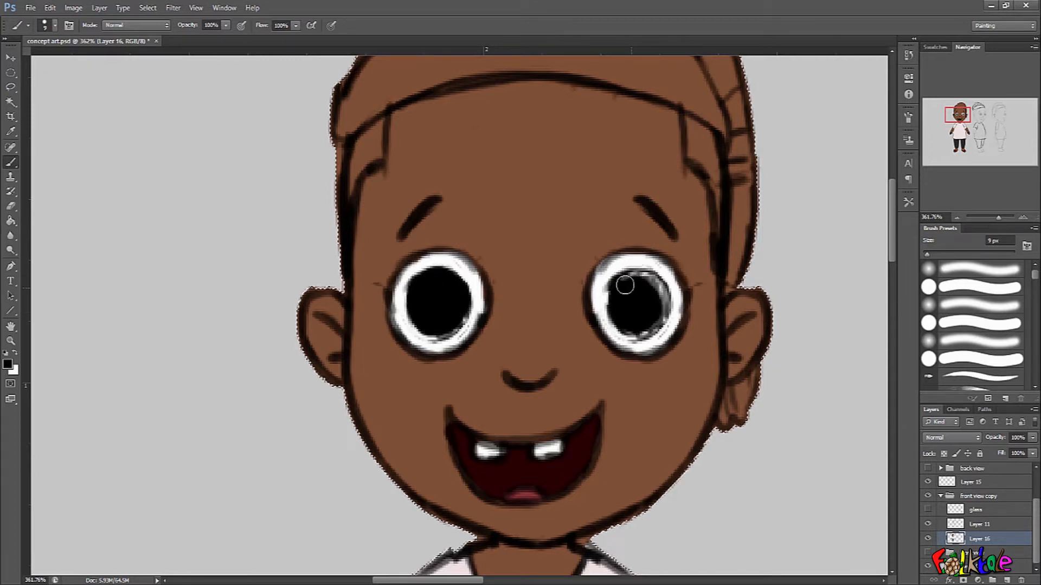
Swap back to white and add one larger and one smaller highlight to each pupil.
key("x")
left_click_drag(413, 288, 415, 301)
left_click(432, 314)
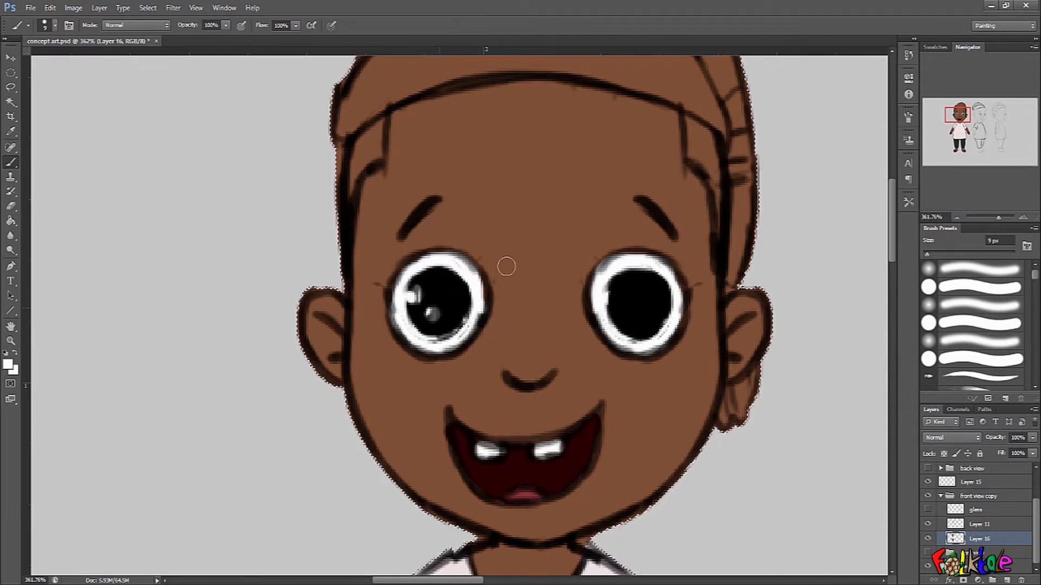
left_click_drag(614, 286, 616, 300)
left_click(629, 309)
scroll(628, 310, "down", 5)
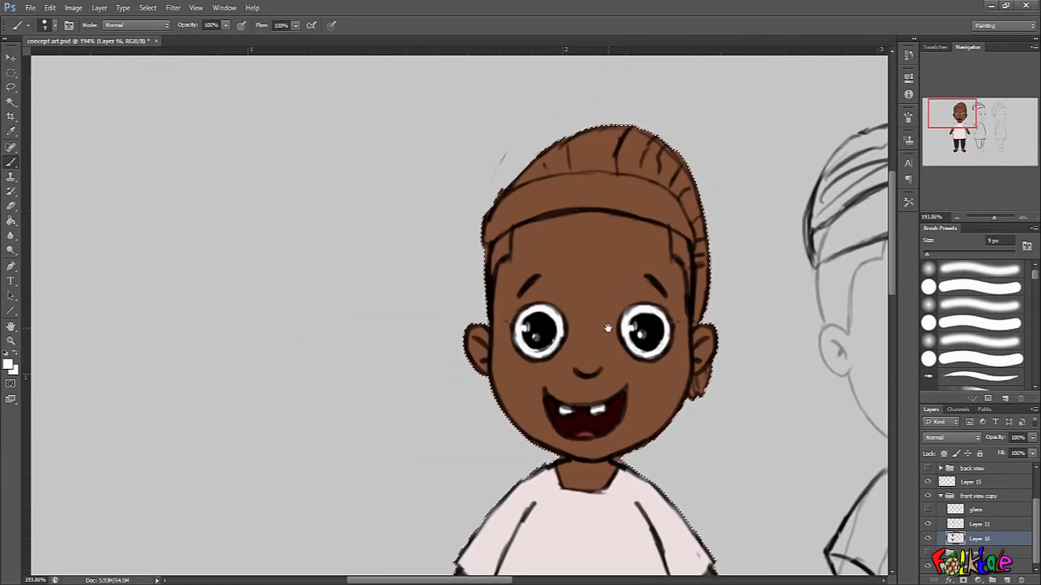
Swap to black and fill the hair at both temples below the cap's band.
scroll(514, 238, "up", 5)
key("x")
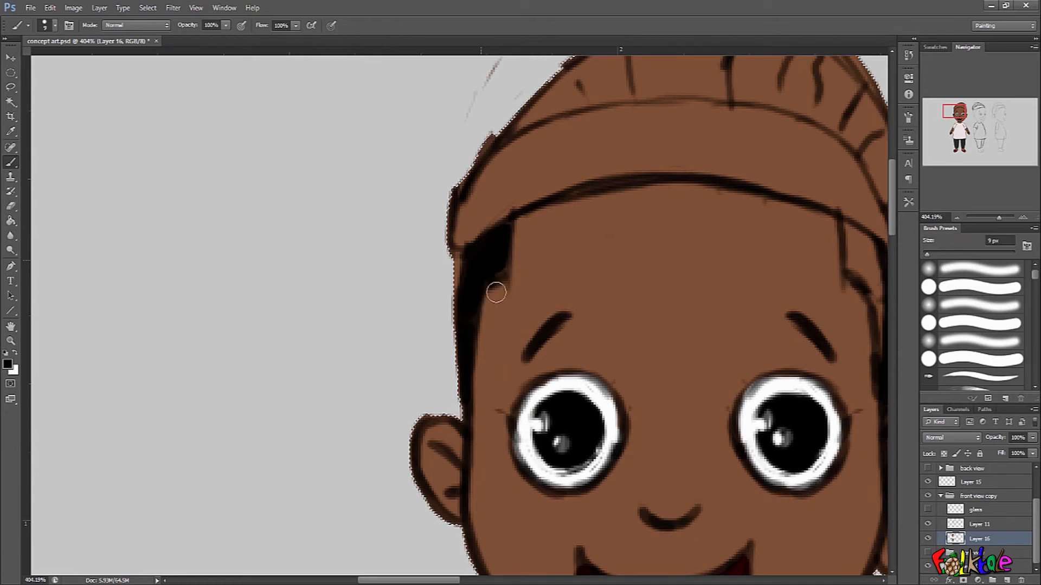
scroll(509, 331, "right", 4)
left_click_drag(631, 235, 635, 261)
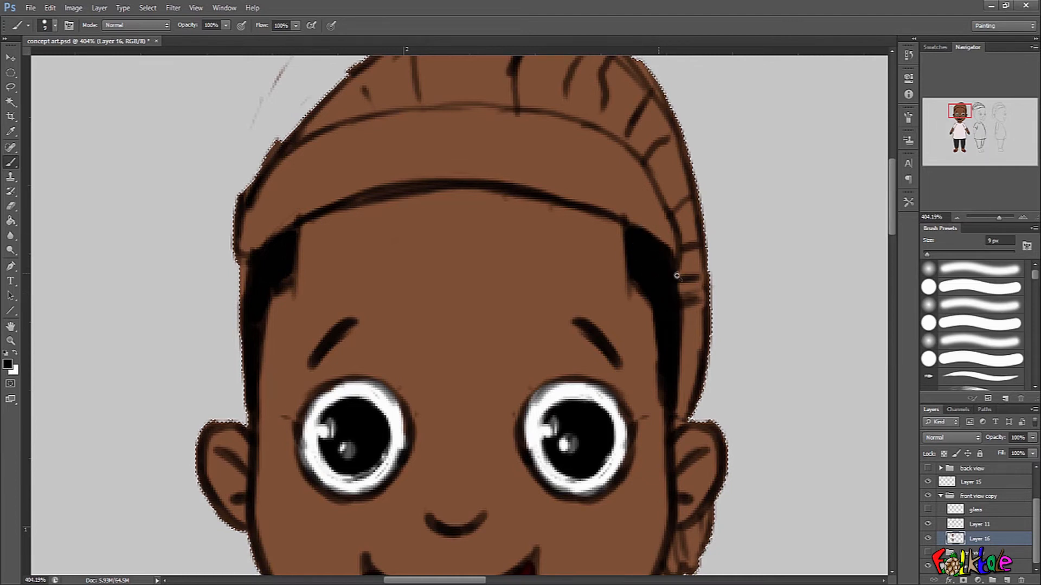
Set the foreground colour to red #dd1010 and paint a first patch at one end of the cap's band.
scroll(657, 272, "down", 3)
scroll(677, 291, "up", 3)
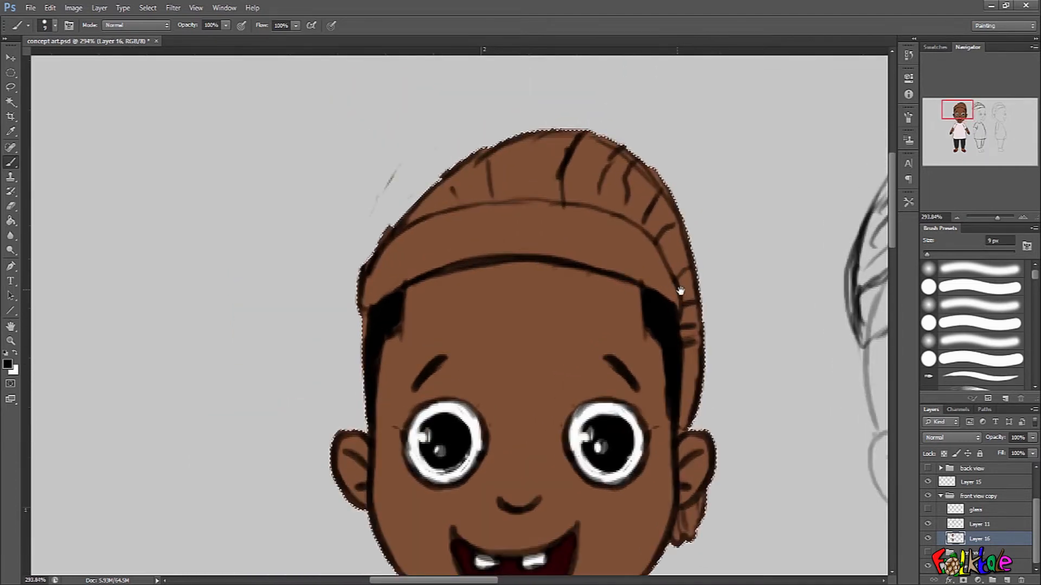
left_click_drag(678, 291, 681, 296)
left_click(8, 364)
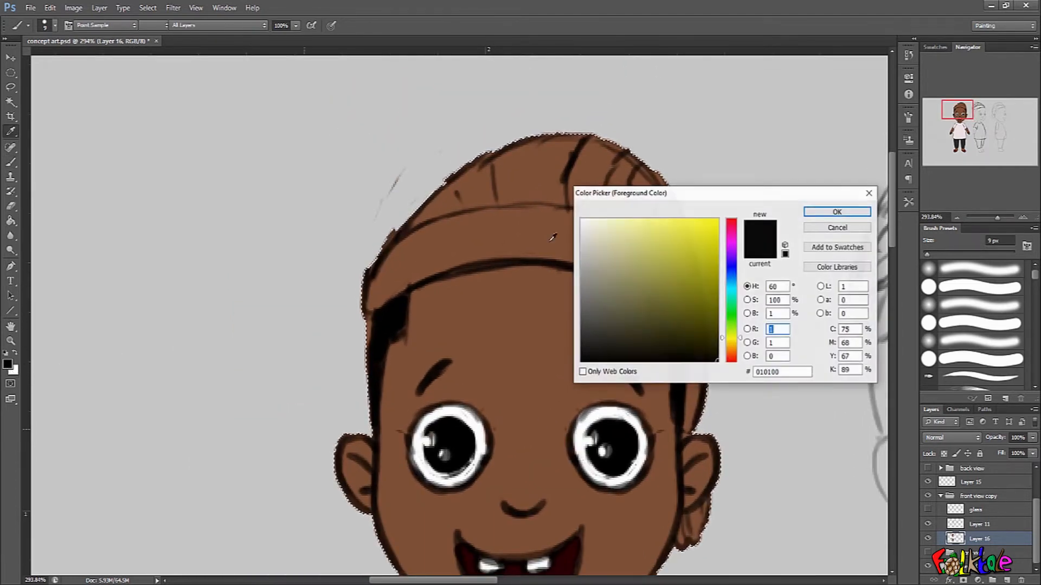
left_click(731, 220)
left_click(708, 238)
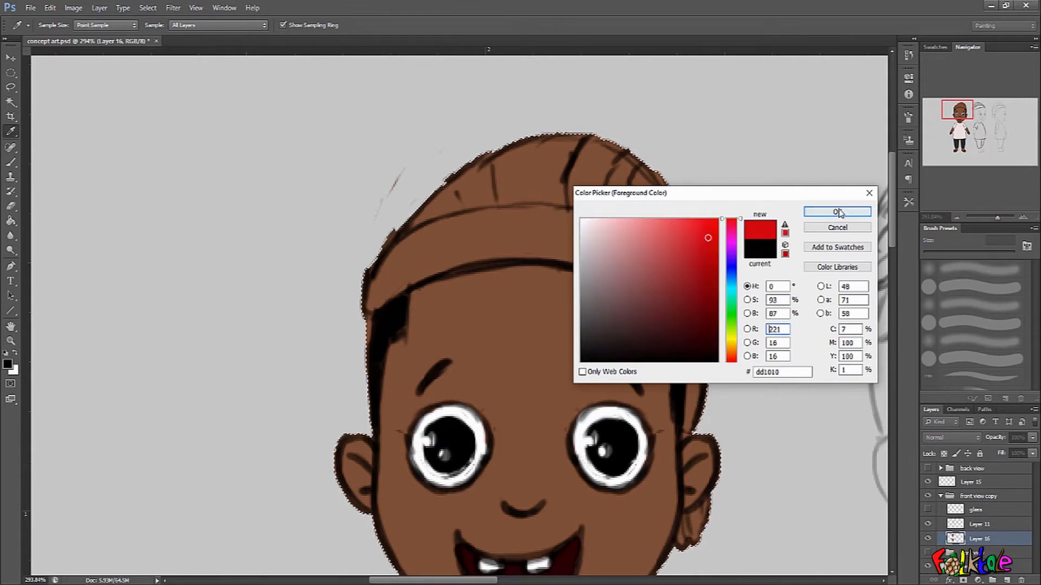
left_click(838, 212)
key("b")
left_click_drag(370, 304, 378, 289)
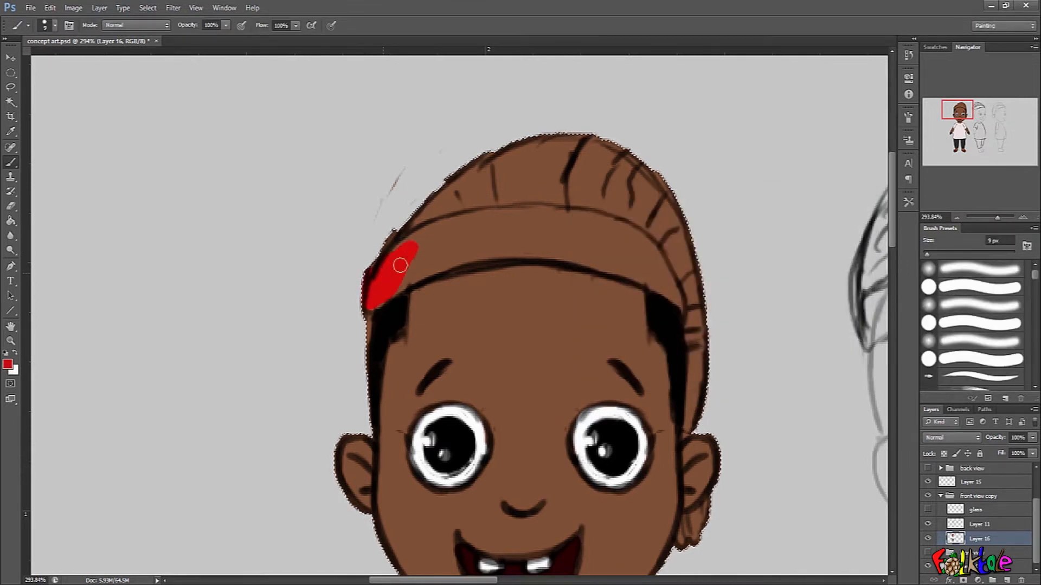
Choose a darker red and paint the cap's whole band with it from end to end.
left_click(8, 365)
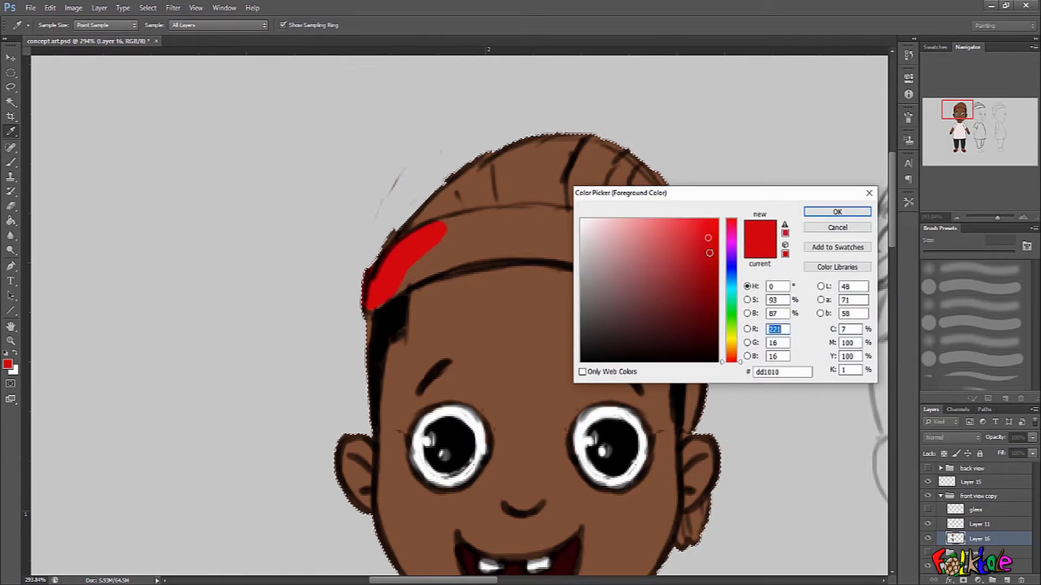
left_click(822, 211)
mouse_move(371, 301)
left_mouse_down()
mouse_move(419, 241)
mouse_move(416, 265)
mouse_move(518, 247)
mouse_move(486, 224)
mouse_move(519, 224)
mouse_move(469, 232)
mouse_move(513, 236)
mouse_move(506, 220)
mouse_move(534, 215)
mouse_move(583, 251)
mouse_move(569, 255)
mouse_move(631, 267)
mouse_move(622, 250)
mouse_move(521, 217)
mouse_move(548, 212)
mouse_move(629, 235)
mouse_move(588, 230)
mouse_move(618, 268)
mouse_move(677, 302)
mouse_move(648, 251)
mouse_move(666, 274)
left_mouse_up()
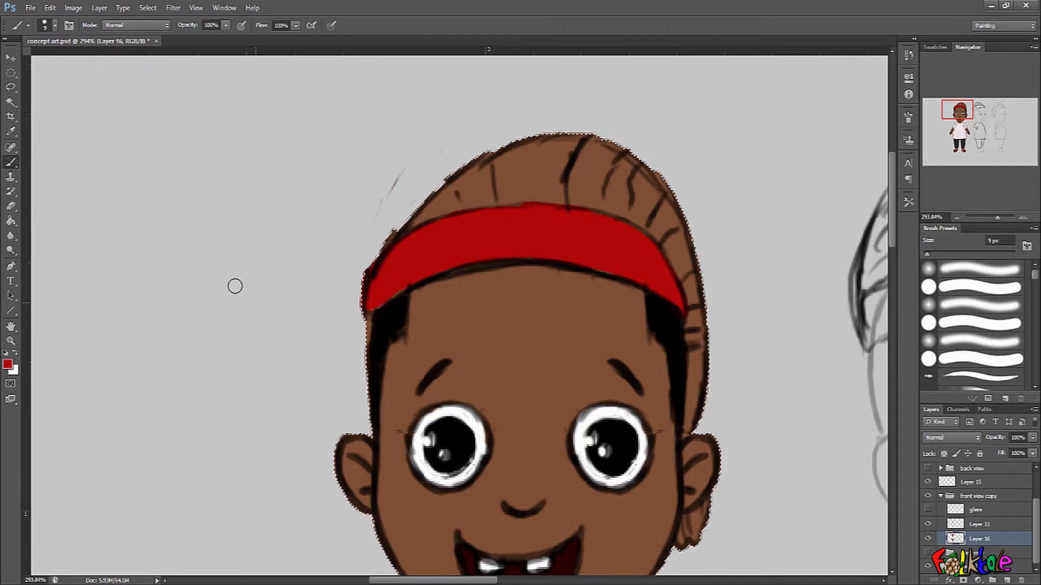
Set the foreground colour to off-white #f2f2f2 and paint the cap's crown down to its back edge.
left_click(8, 363)
left_click_drag(640, 249, 582, 227)
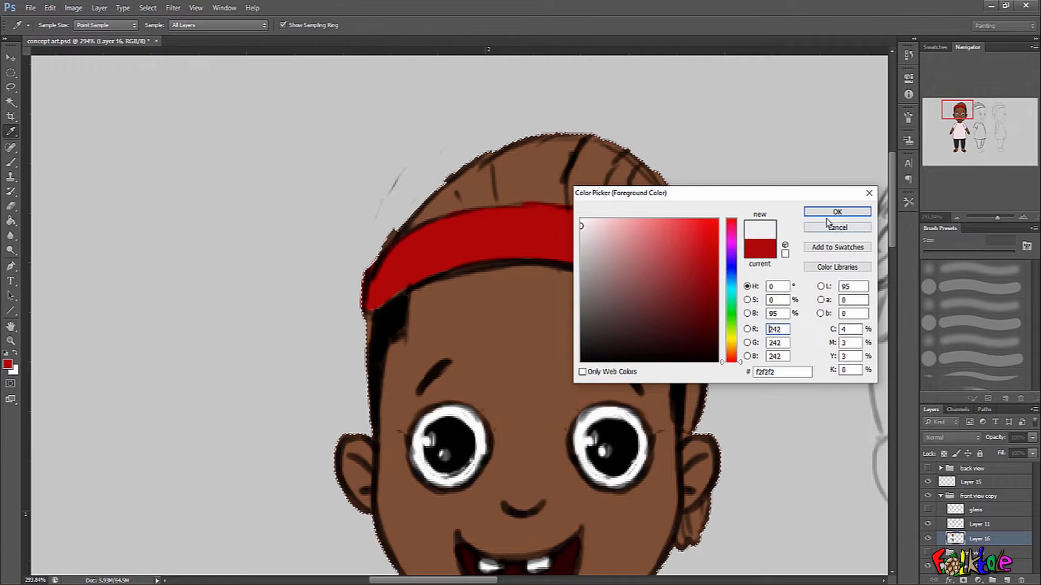
left_click(830, 213)
mouse_move(513, 145)
left_mouse_down()
mouse_move(409, 222)
mouse_move(488, 190)
mouse_move(548, 190)
mouse_move(629, 213)
mouse_move(477, 163)
mouse_move(594, 142)
mouse_move(523, 153)
mouse_move(495, 195)
left_mouse_up()
mouse_move(643, 207)
left_mouse_down()
mouse_move(639, 165)
mouse_move(660, 201)
mouse_move(643, 189)
mouse_move(675, 217)
mouse_move(636, 195)
mouse_move(635, 216)
mouse_move(683, 260)
mouse_move(689, 283)
mouse_move(678, 247)
mouse_move(686, 257)
mouse_move(701, 325)
left_mouse_up()
Paint the cap's hanging end dark red and draw thick wavy black fold lines across the off-white crown.
left_click(8, 365)
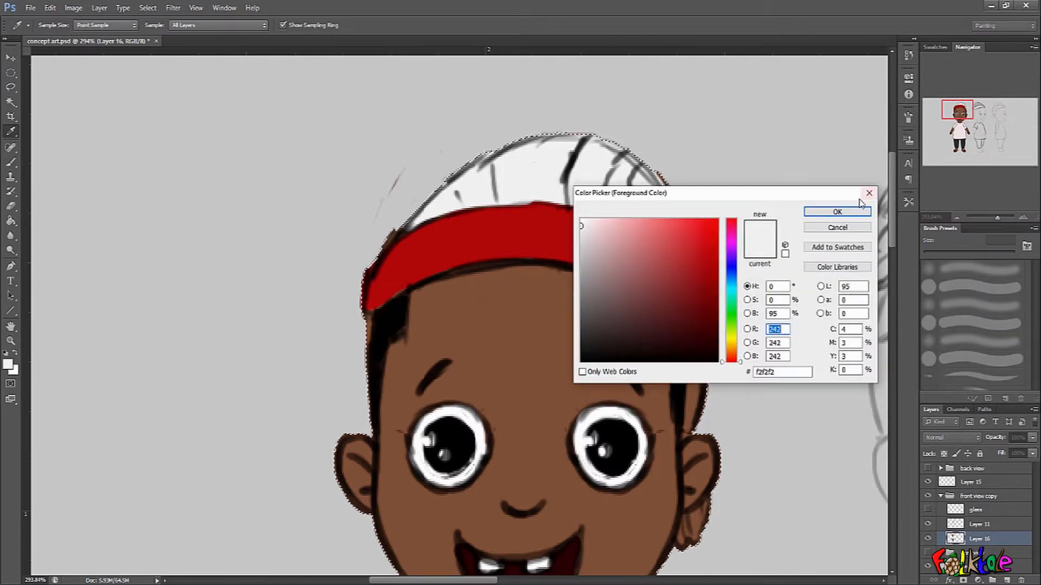
left_click(859, 211)
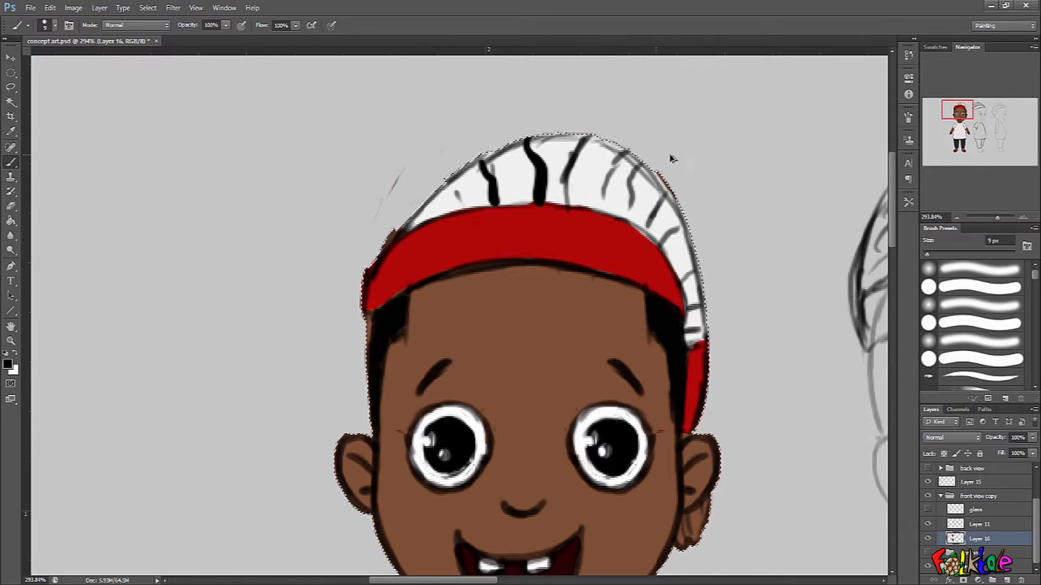
key("ctrl+z")
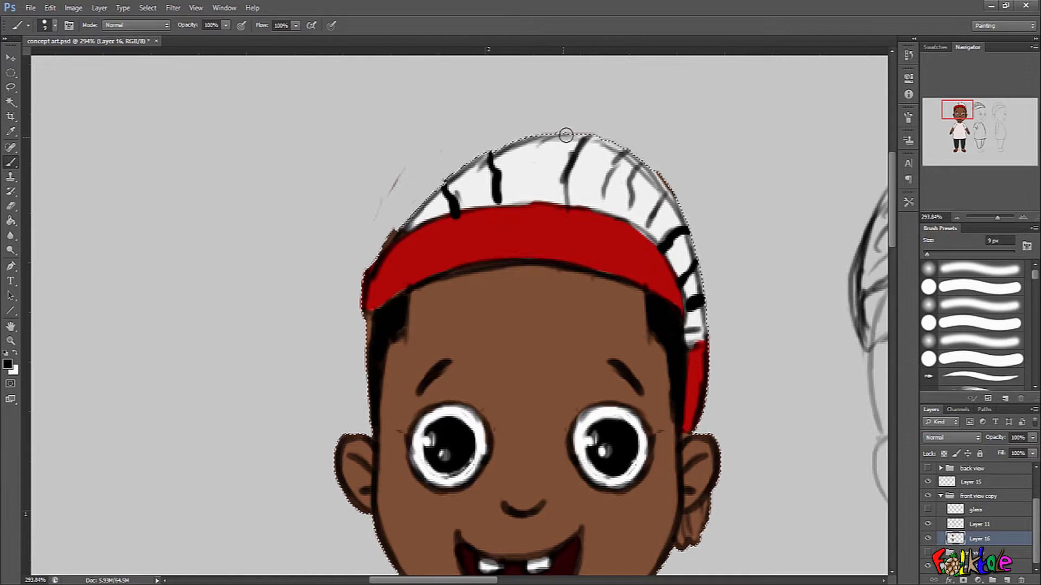
left_click_drag(549, 191, 548, 205)
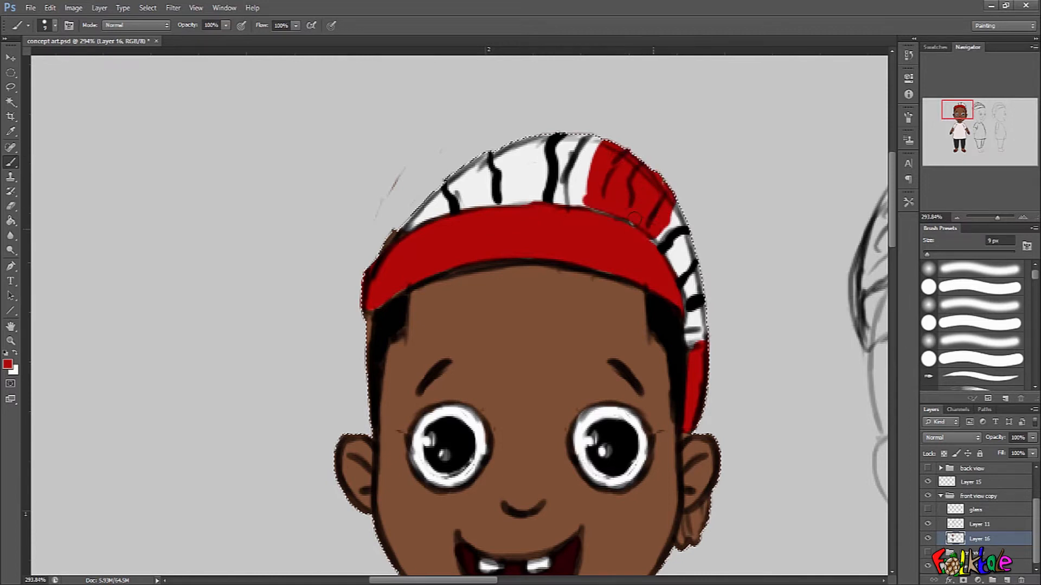
Paint a dark red section on the cap's crown and draw wavy black fold lines over it.
left_click(597, 220, "alt")
mouse_move(589, 207)
left_mouse_down()
mouse_move(612, 137)
mouse_move(589, 212)
left_mouse_up()
left_click(548, 190, "alt")
left_click_drag(639, 144, 606, 207)
mouse_move(662, 171)
left_mouse_down()
mouse_move(642, 220)
mouse_move(652, 247)
mouse_move(596, 290)
mouse_move(627, 293)
left_mouse_up()
On Layer 11, remove the leftover sketch strokes over the cap's crown and the eye highlights.
left_click_drag(771, 430, 713, 342)
left_click(985, 524)
left_click(930, 524)
left_click(928, 524)
scroll(530, 204, "up", 3)
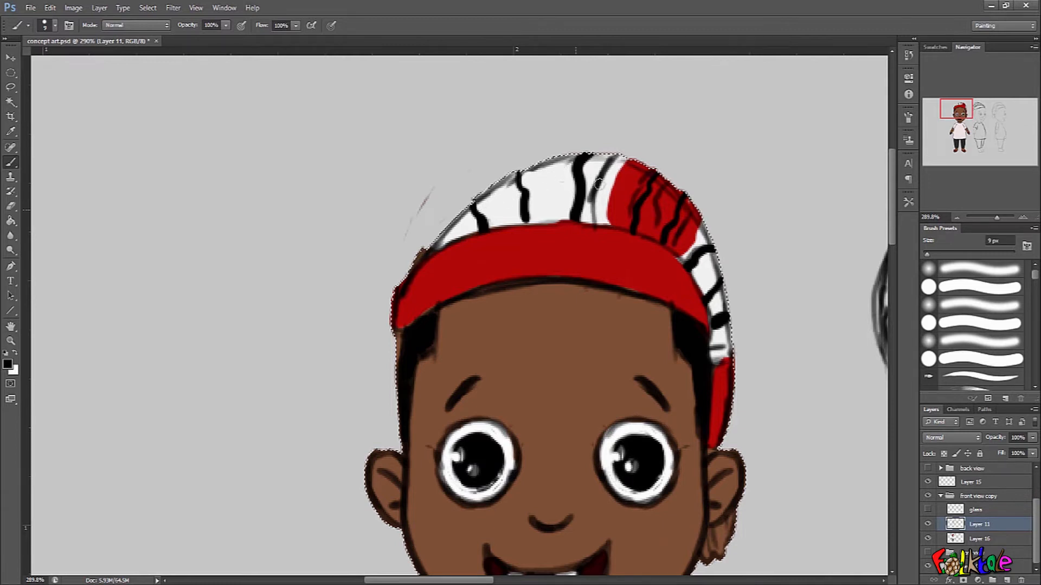
left_click_drag(591, 220, 603, 172)
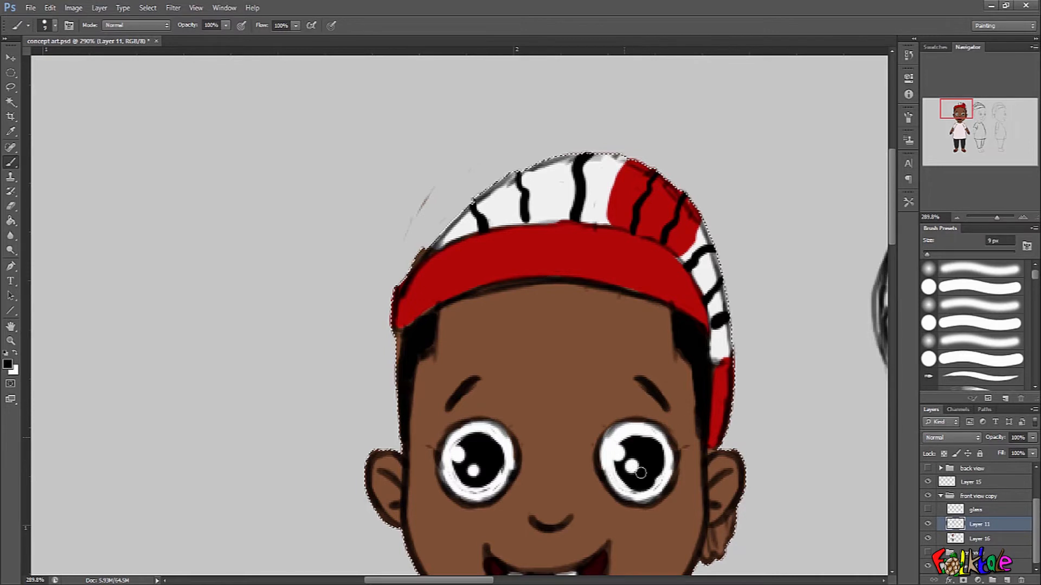
Clear the selection and place the lion-pattern image IMG-20211102-WA0015 directly above Layer 16.
key("ctrl+0")
left_click_drag(389, 263, 630, 295)
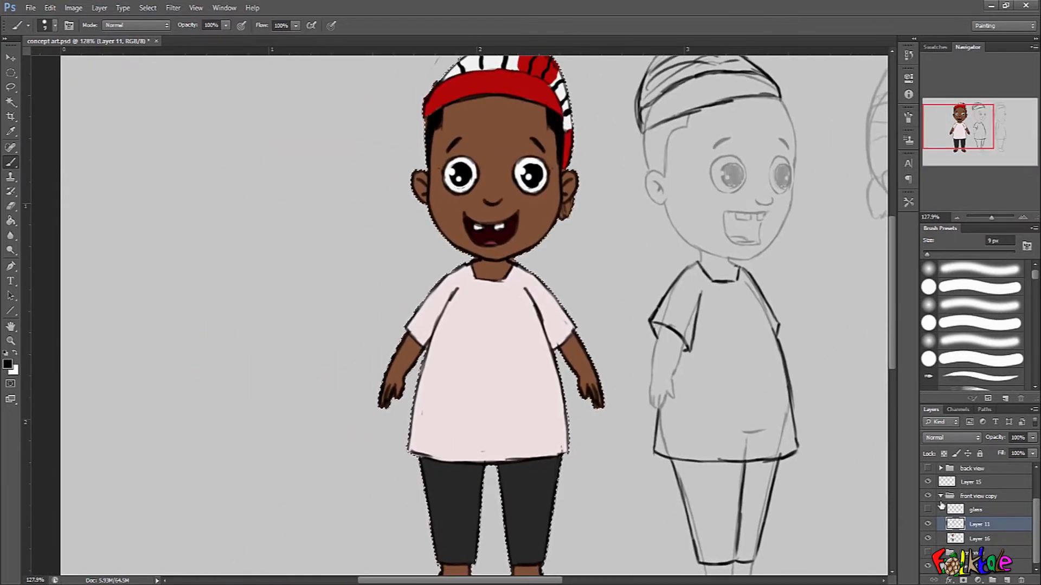
left_click(981, 542)
left_click_drag(623, 480, 616, 480)
left_click_drag(607, 520, 604, 411)
left_click_drag(595, 336, 570, 336)
left_click_drag(571, 336, 606, 339)
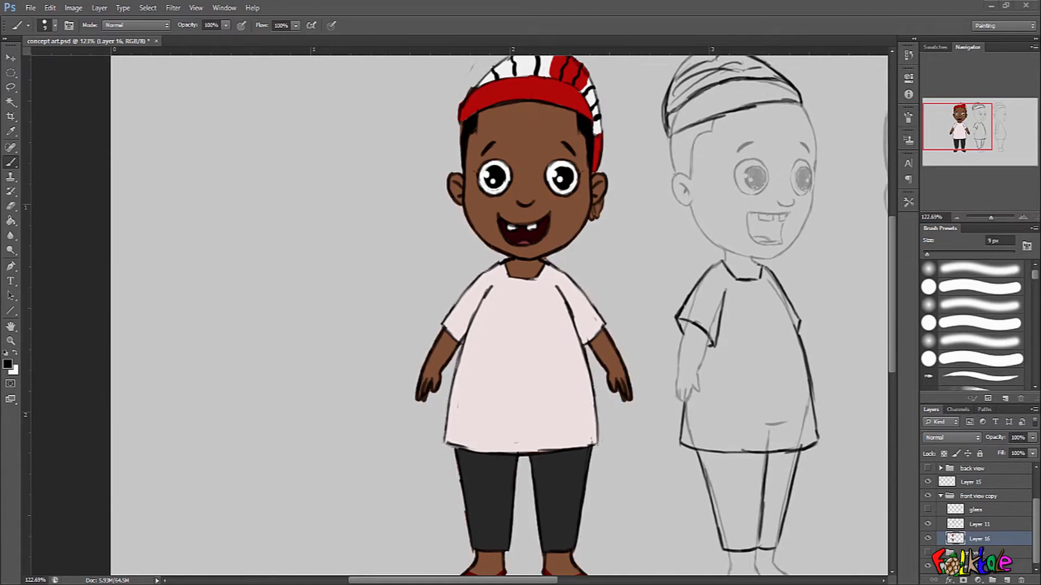
left_click_drag(362, 348, 478, 357)
left_click_drag(562, 318, 519, 324)
key("Return")
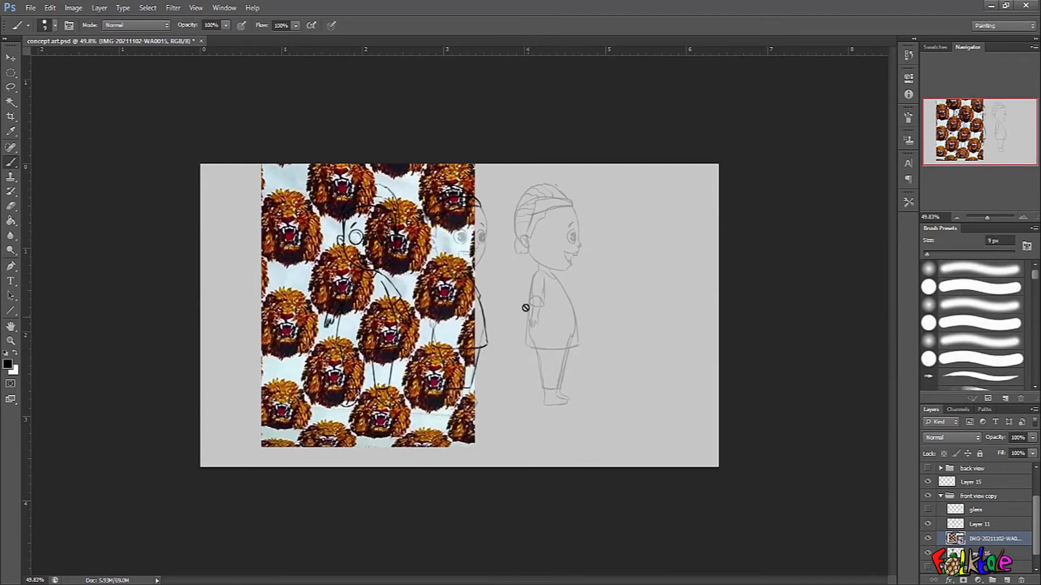
Keep the placed lion-pattern image unrasterized and move it slightly towards the side-view sketch.
left_click(434, 295)
left_click(545, 229)
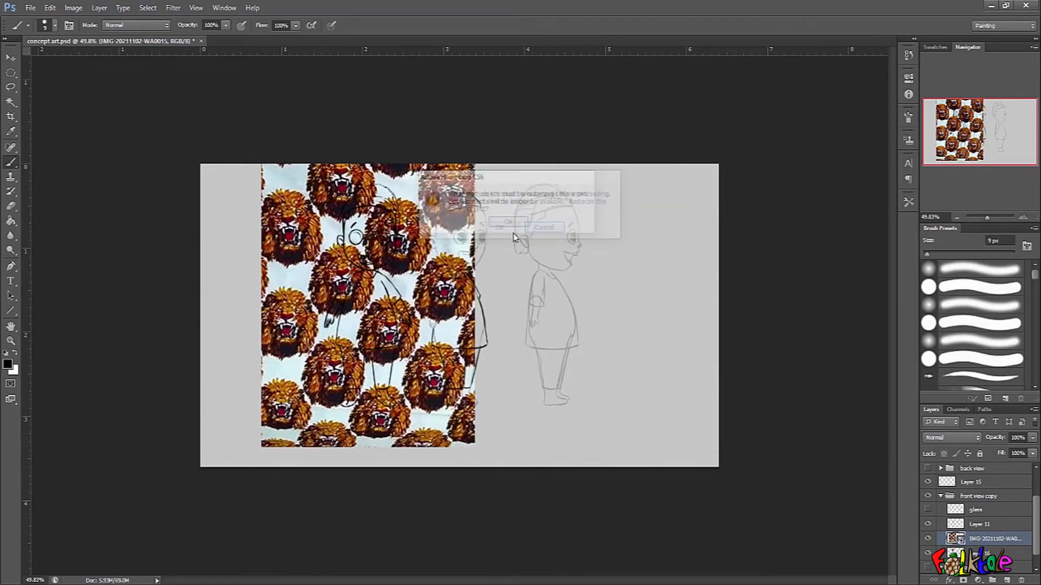
key("Return")
mouse_move(374, 297)
left_mouse_down()
mouse_move(523, 302)
mouse_move(409, 301)
left_mouse_up()
left_click_drag(349, 328, 332, 327)
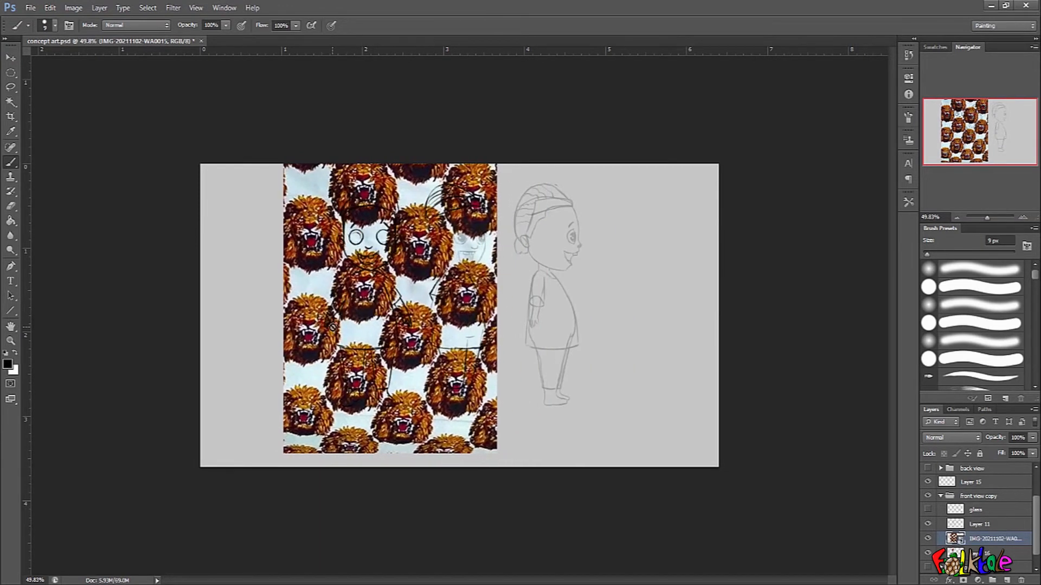
Scale the lion-pattern image to 4.47% width and 4.46% height and position it over the front of the boy's shirt.
key("ctrl+t")
left_click_drag(495, 146, 418, 261)
left_click_drag(408, 326, 454, 332)
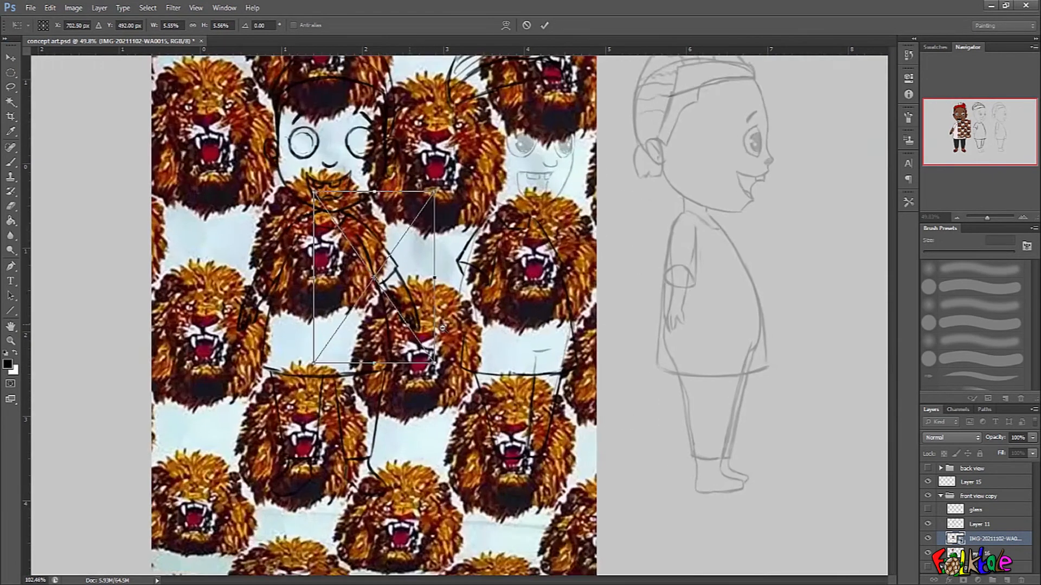
left_click_drag(430, 284, 448, 293)
left_click_drag(316, 275, 266, 274)
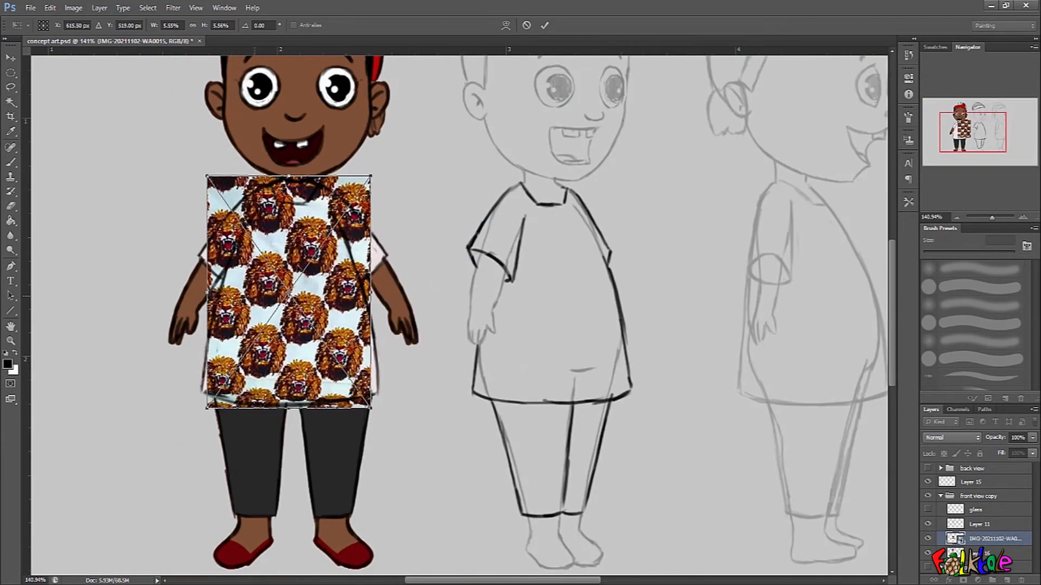
left_click_drag(375, 175, 355, 199)
left_click_drag(267, 342, 266, 352)
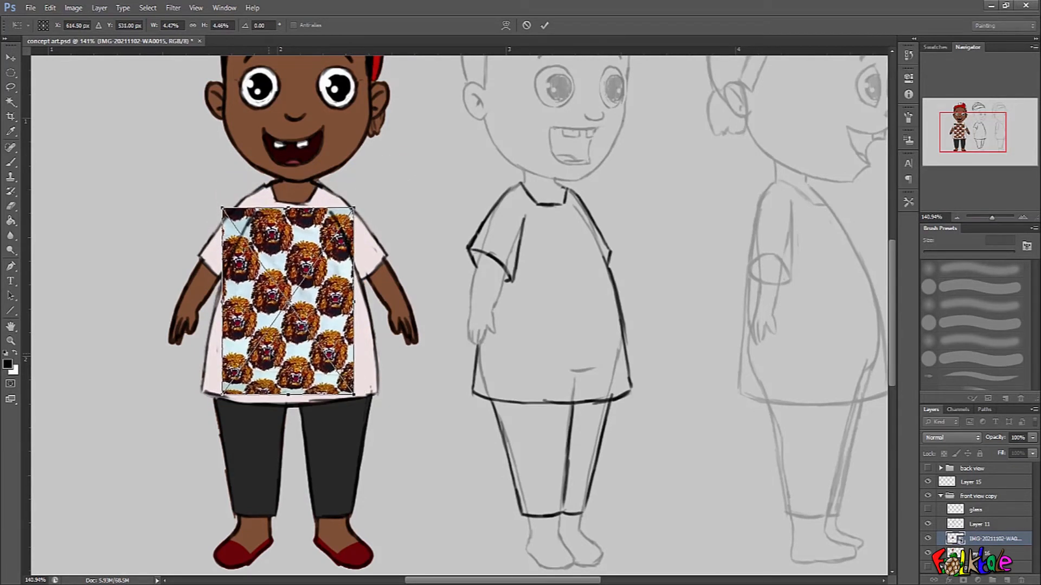
key("Return")
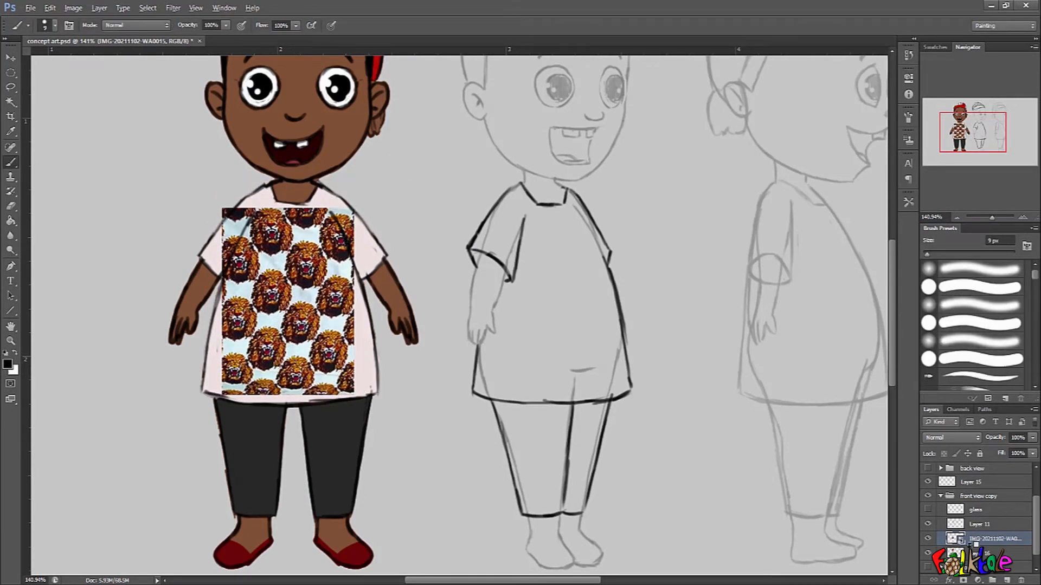
Try clipping the lion-pattern image to Layer 16, and undo the clipping.
left_click(973, 543, "alt")
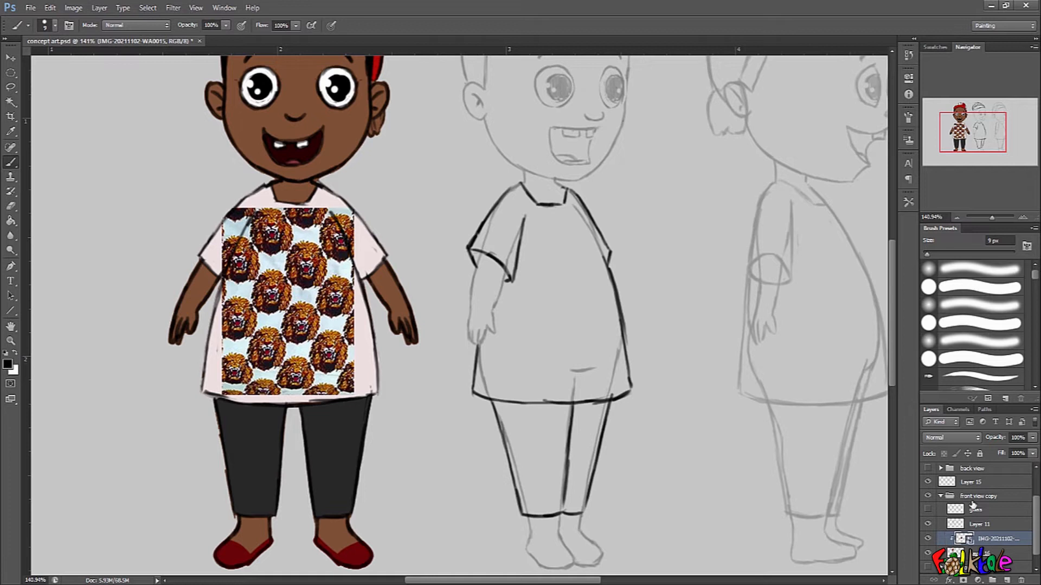
key("ctrl+z")
Transform the lion-pattern image again to fine-tune its placement on the shirt's front.
left_click_drag(464, 367, 462, 388)
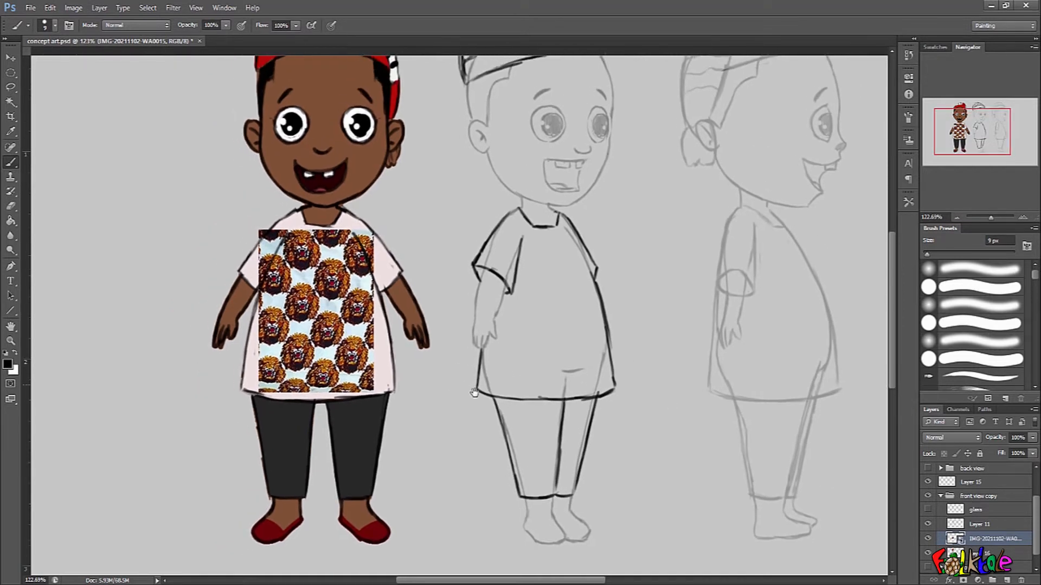
left_click_drag(385, 377, 492, 411)
key("ctrl+t")
left_click_drag(465, 340, 527, 312)
mouse_move(537, 276)
left_mouse_down()
mouse_move(497, 129)
mouse_move(450, 216)
mouse_move(412, 138)
mouse_move(347, 251)
mouse_move(404, 323)
mouse_move(480, 276)
mouse_move(474, 219)
mouse_move(472, 308)
left_mouse_up()
key("Return")
key("b")
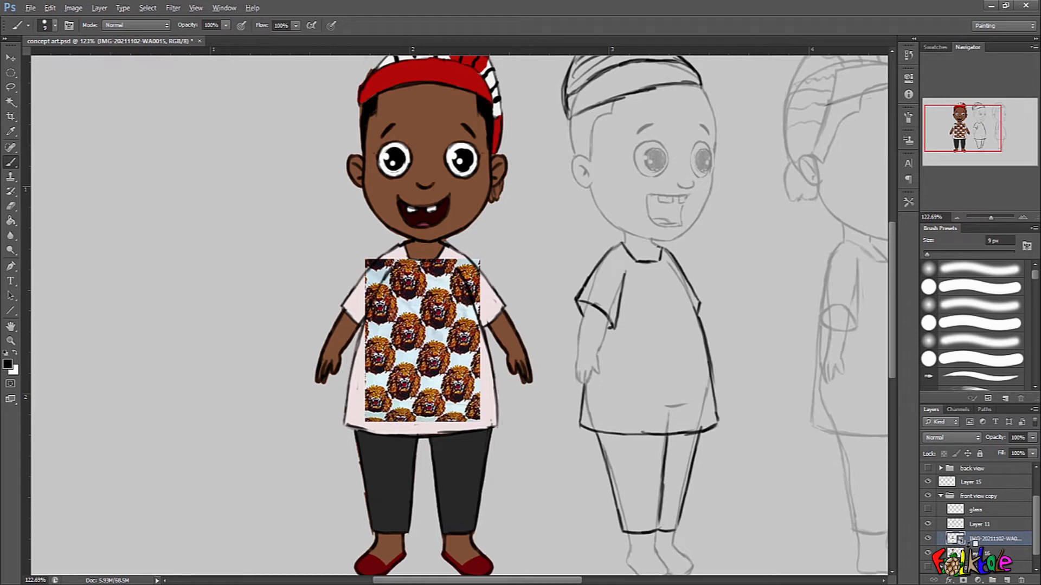
Try clipping the lion-pattern image to Layer 16 and moving it lower on the shirt, and undo both changes.
left_click(968, 541, "alt")
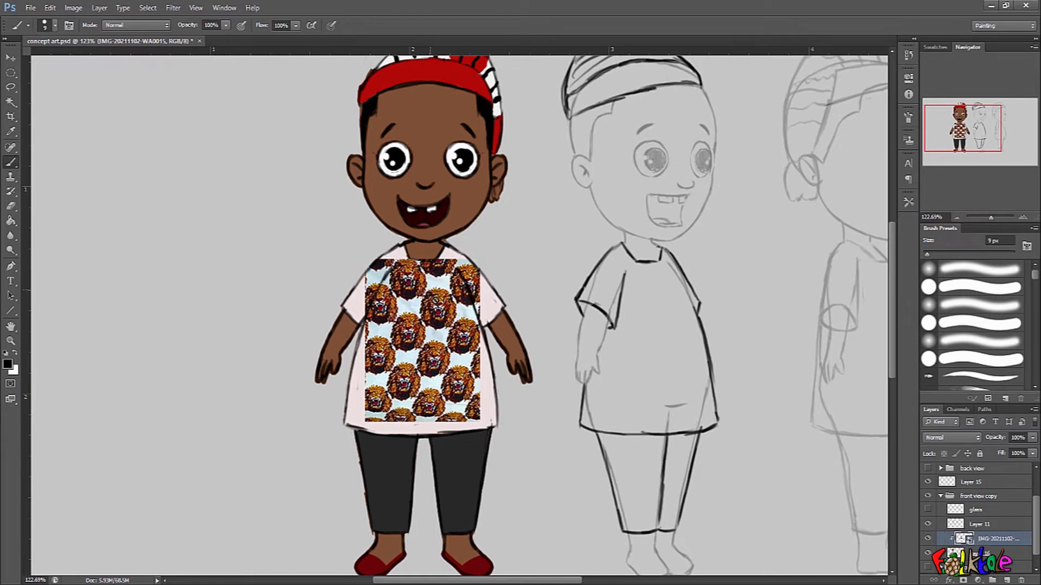
left_click(11, 59)
mouse_move(450, 336)
left_mouse_down()
mouse_move(578, 270)
mouse_move(637, 201)
mouse_move(606, 115)
mouse_move(543, 76)
mouse_move(349, 78)
mouse_move(287, 143)
mouse_move(298, 289)
mouse_move(461, 279)
mouse_move(458, 103)
mouse_move(415, 220)
mouse_move(472, 272)
mouse_move(458, 337)
left_mouse_up()
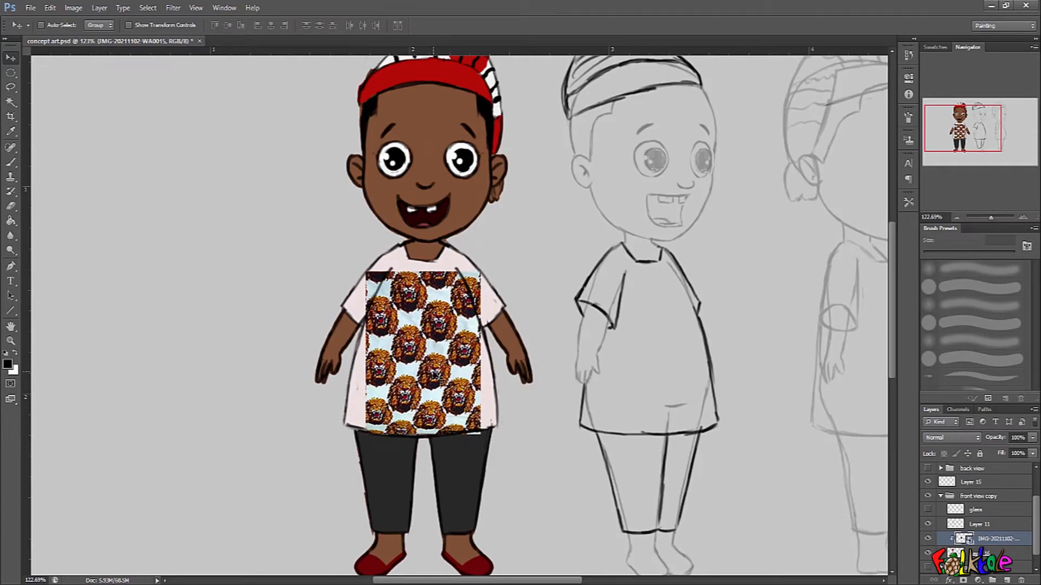
key("ctrl+z")
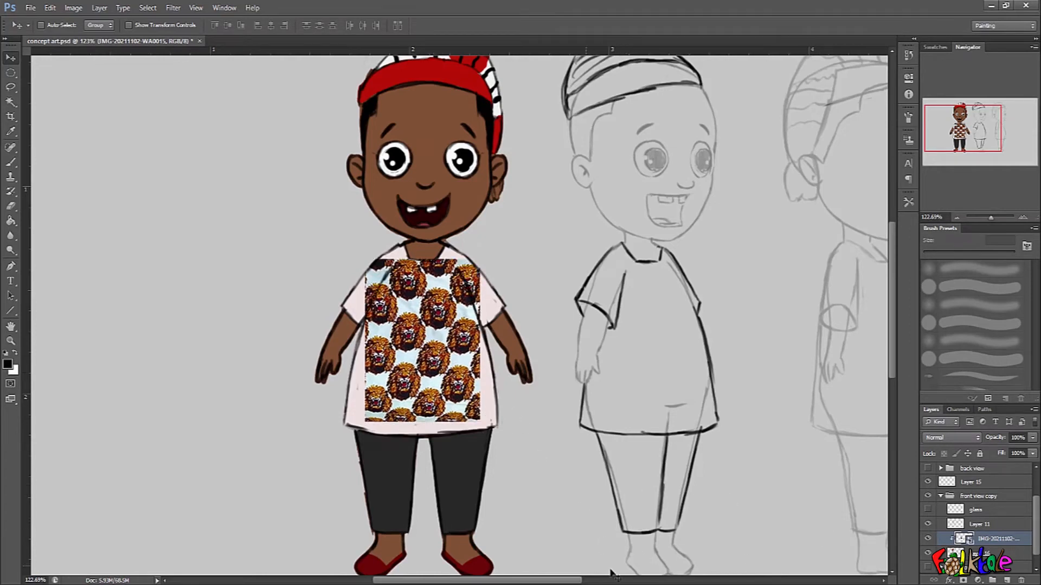
key("ctrl+alt+z")
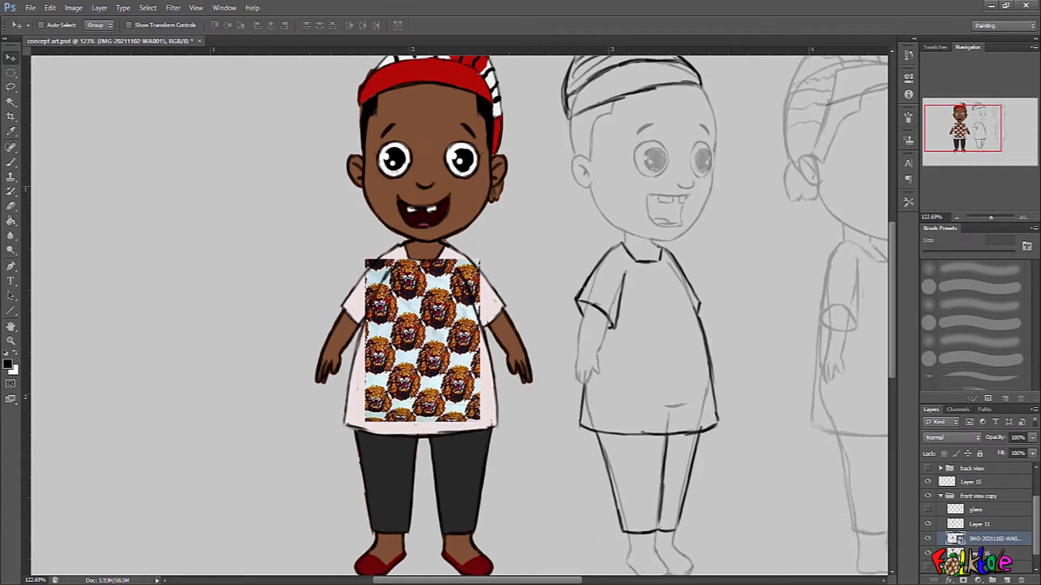
Select the pale pink shirt area on Layer 16 with the Magic Wand.
key("alt+bracketleft")
key("w")
left_click(498, 325)
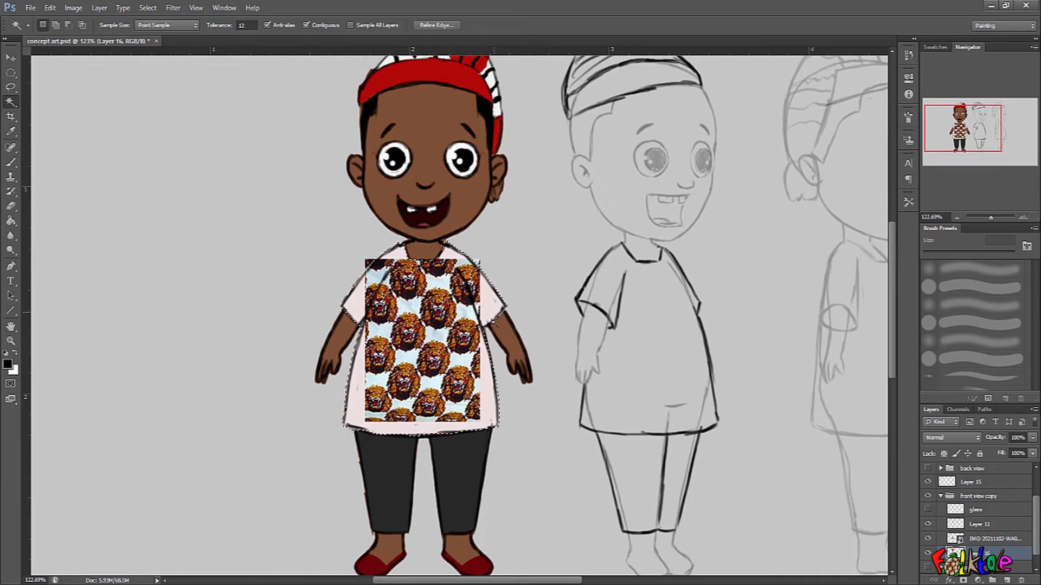
scroll(490, 328, "up", 1)
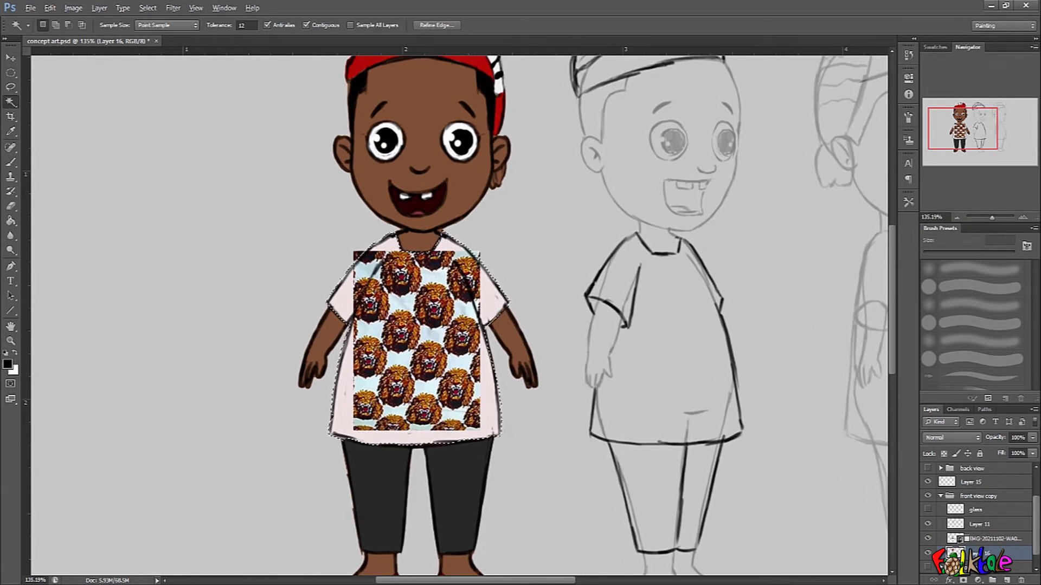
Clip the lion-pattern image to Layer 16 and clear the shirt selection.
left_click(961, 539)
key("ctrl+alt+g")
left_click_drag(458, 401, 470, 434)
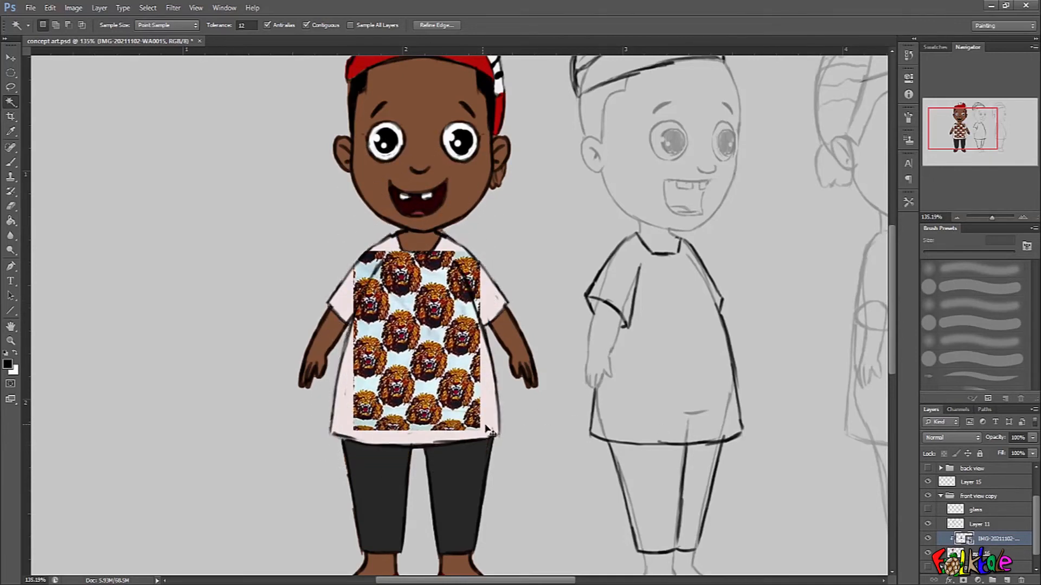
key("ctrl+d")
scroll(486, 428, "up", 2)
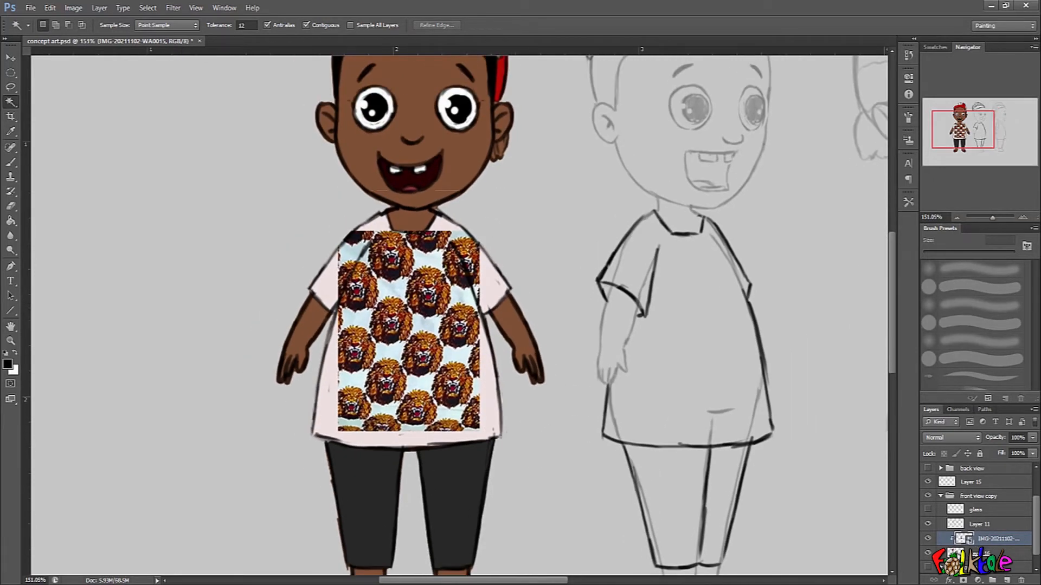
Try copying the pink shirt area of Layer 16 onto its own layer, and return to the shirt selection.
left_click(988, 553)
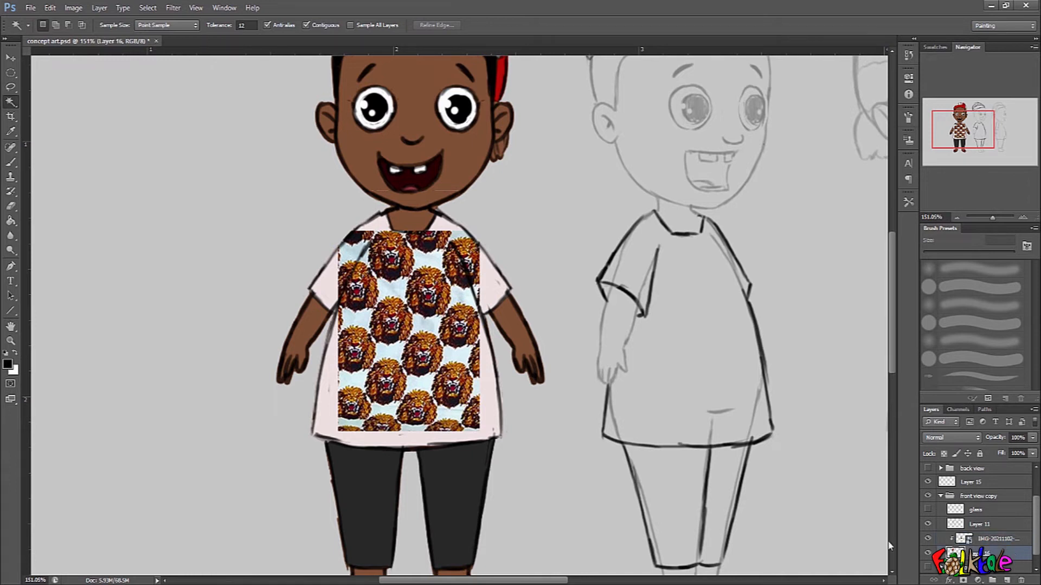
left_click(490, 417)
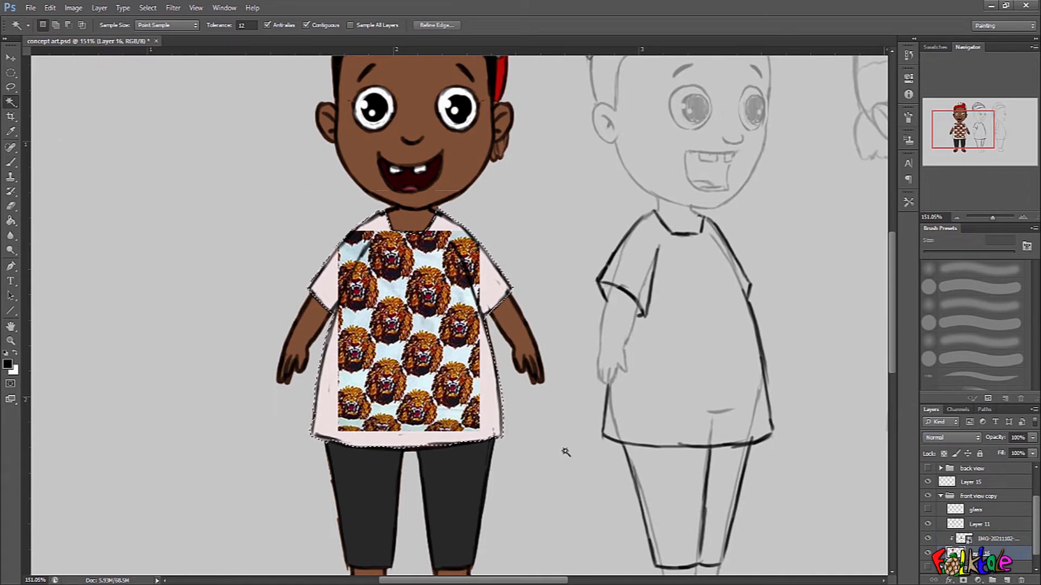
key("ctrl+j")
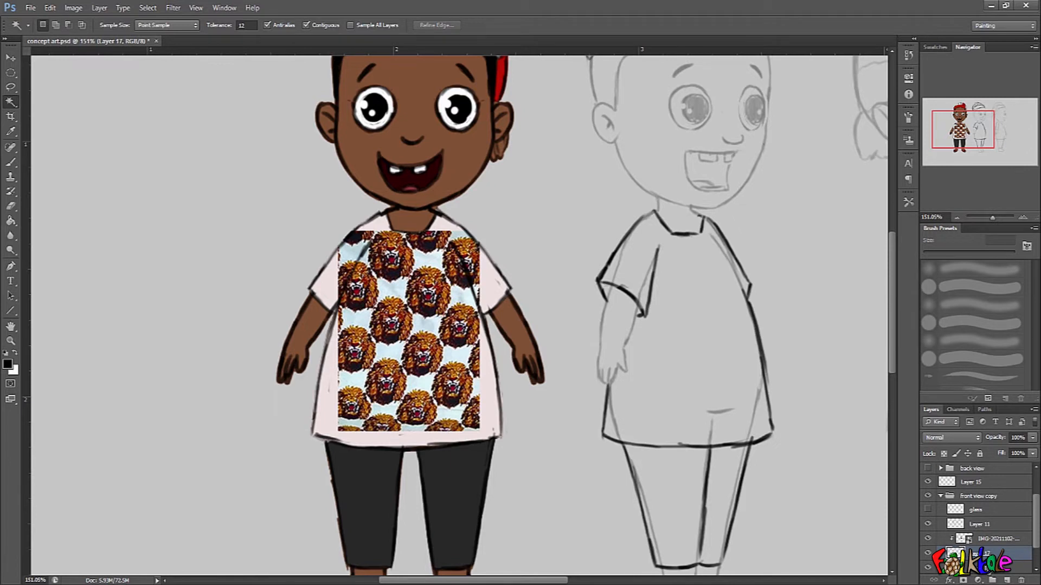
key("alt+bracketleft")
key("ctrl+shift+d")
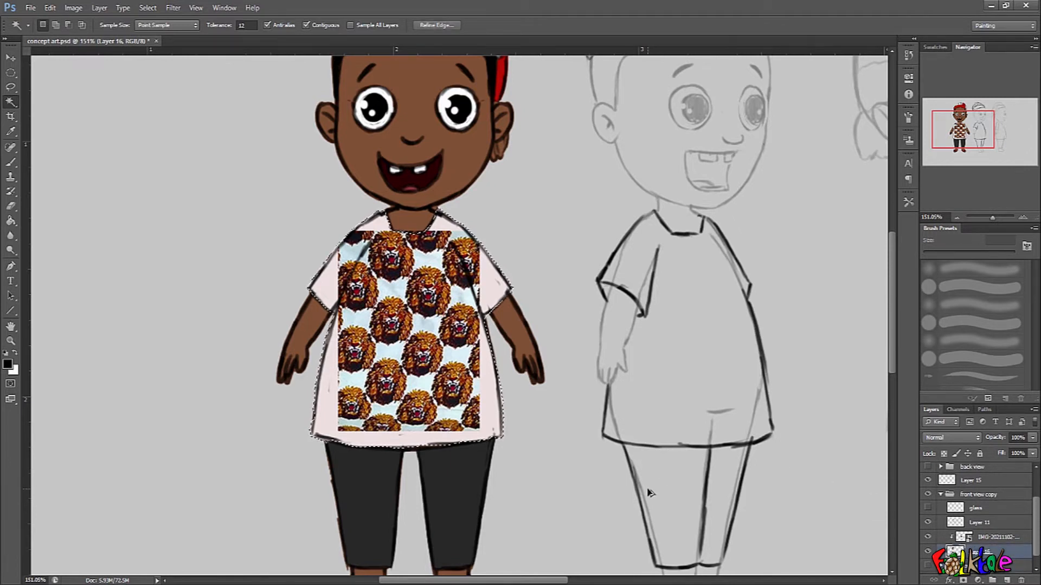
Try cutting the selected shirt fill from Layer 16, undo the removal, and clear the selection.
key("ctrl+x")
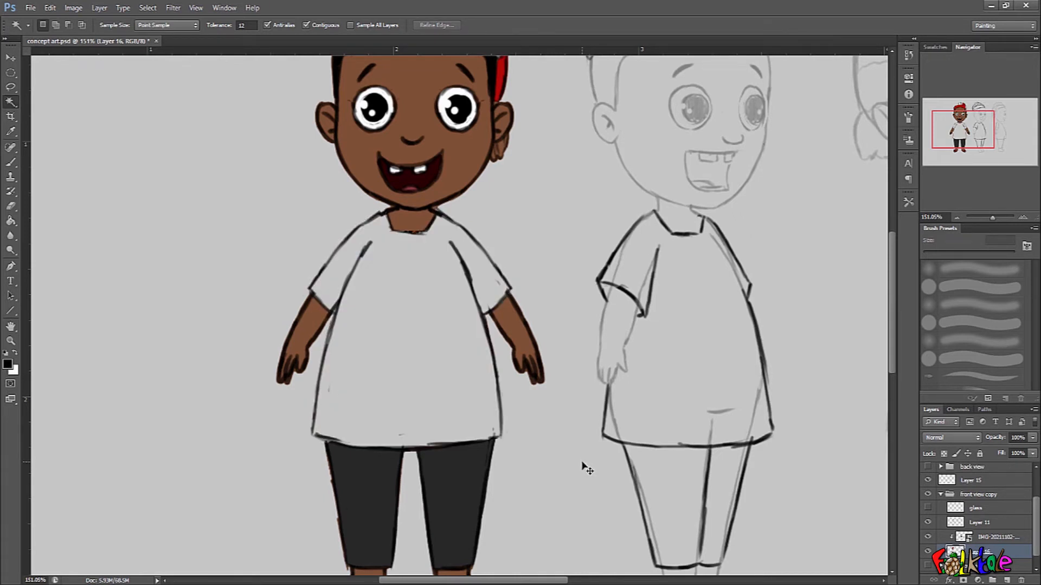
key("alt+bracketright")
key("Delete")
key("ctrl+alt+z")
left_click_drag(475, 335, 520, 378)
scroll(533, 380, "down", 1)
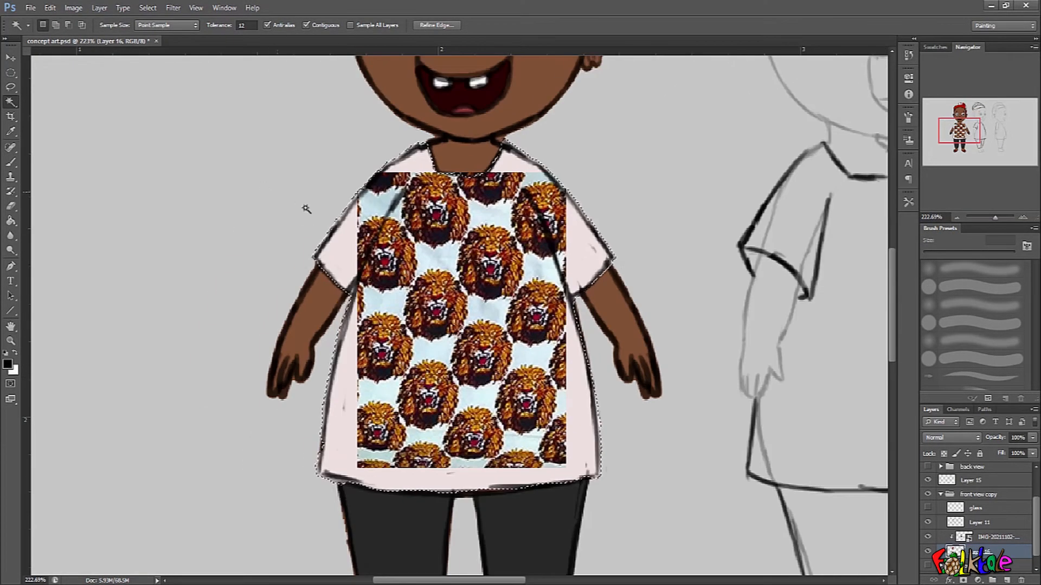
key("ctrl+d")
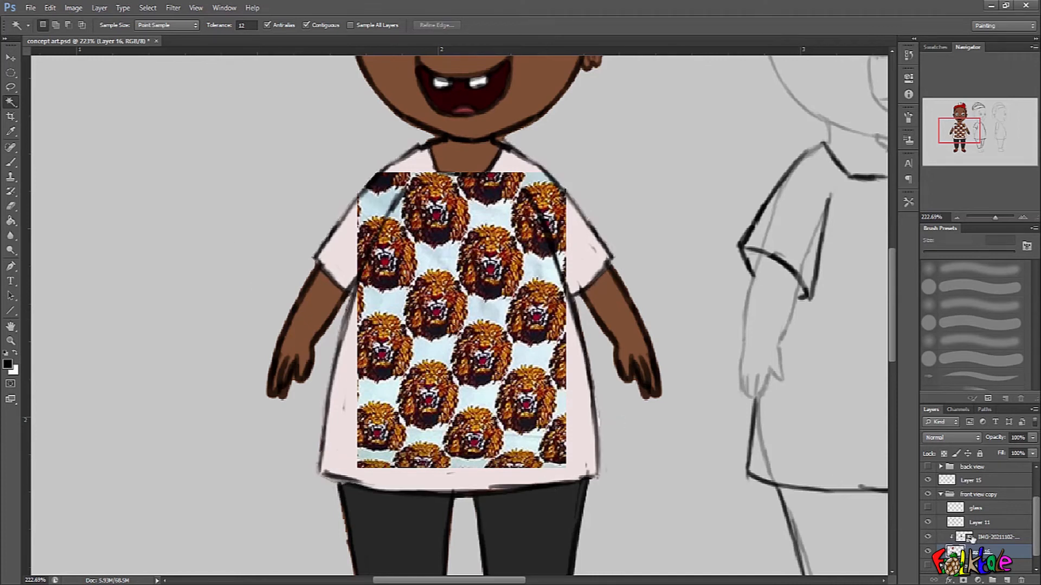
Try the Screen, Multiply and Darken blend modes on the clipped lion-pattern layer.
left_click(979, 537)
mouse_move(520, 408)
left_mouse_down()
mouse_move(518, 359)
mouse_move(536, 378)
mouse_move(528, 397)
left_mouse_up()
scroll(533, 400, "up", 1)
scroll(528, 391, "up", 1)
left_click(959, 438)
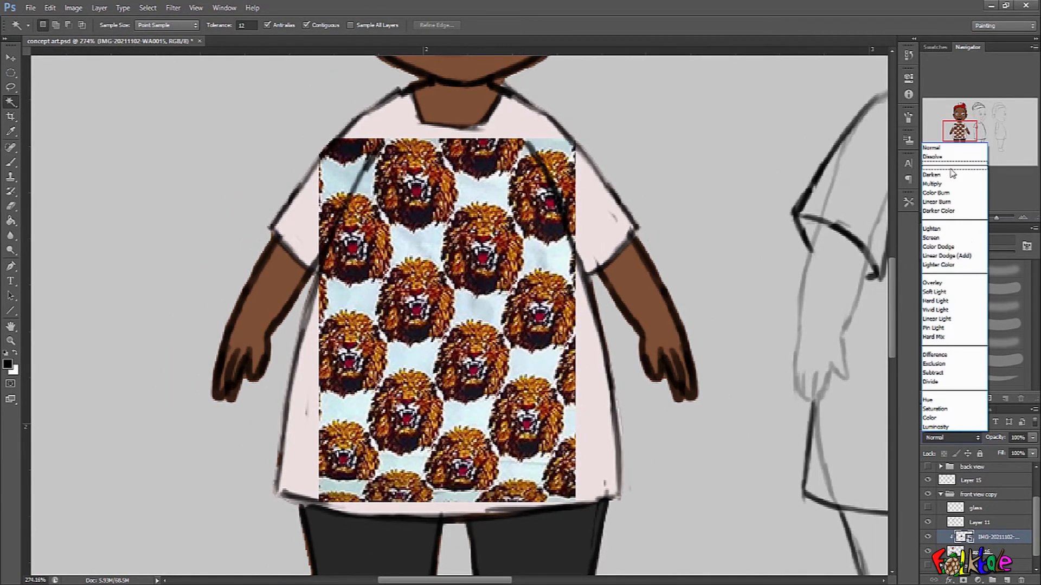
left_click(942, 239)
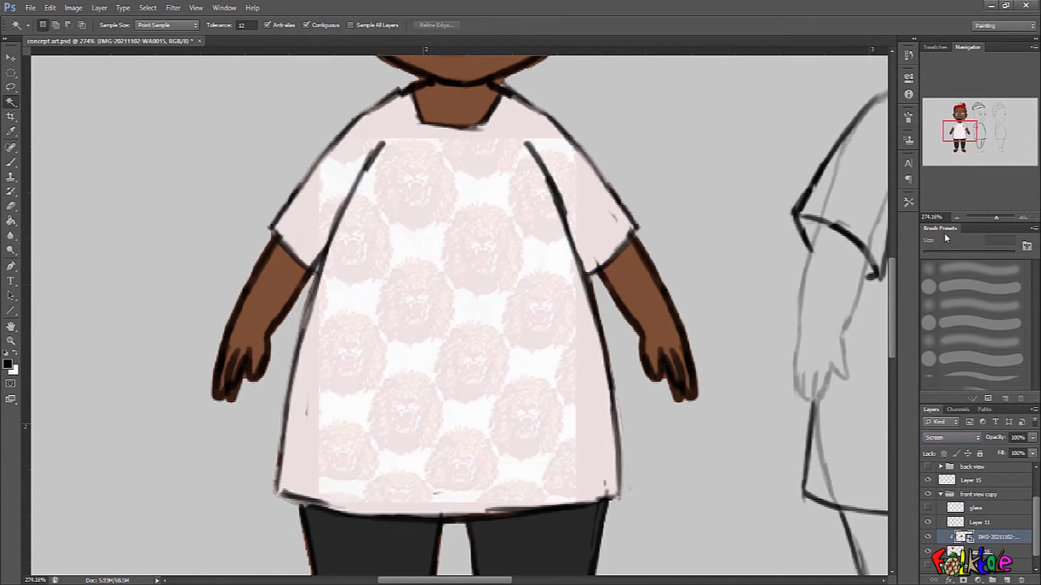
left_click(954, 435)
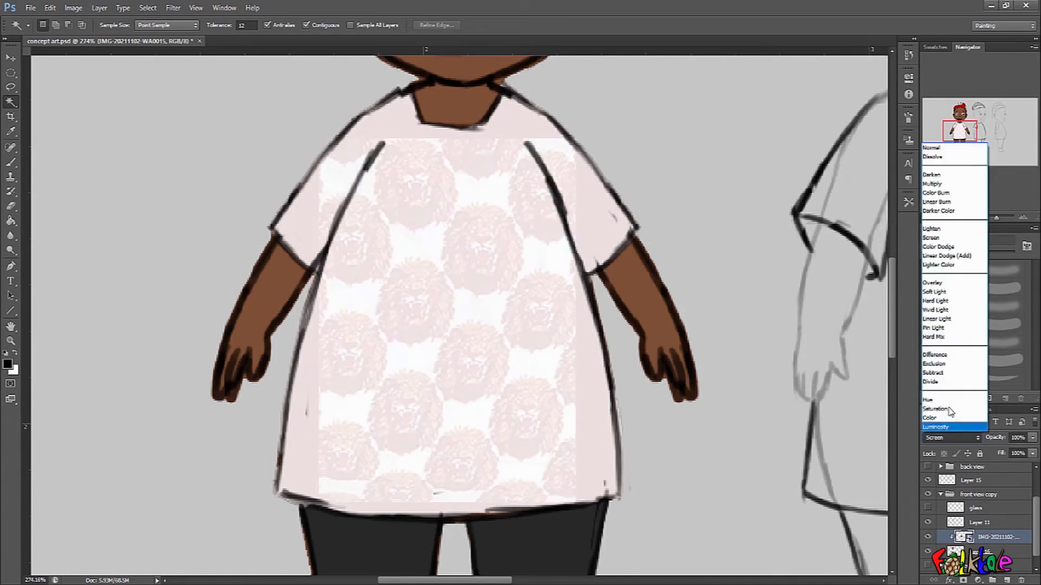
left_click(949, 201)
left_click(952, 437)
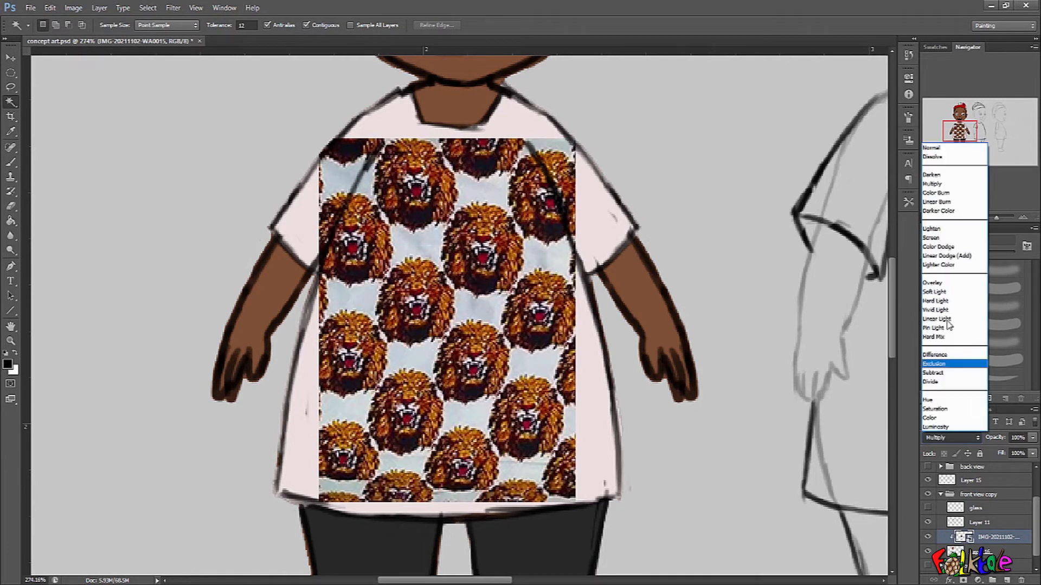
left_click(952, 182)
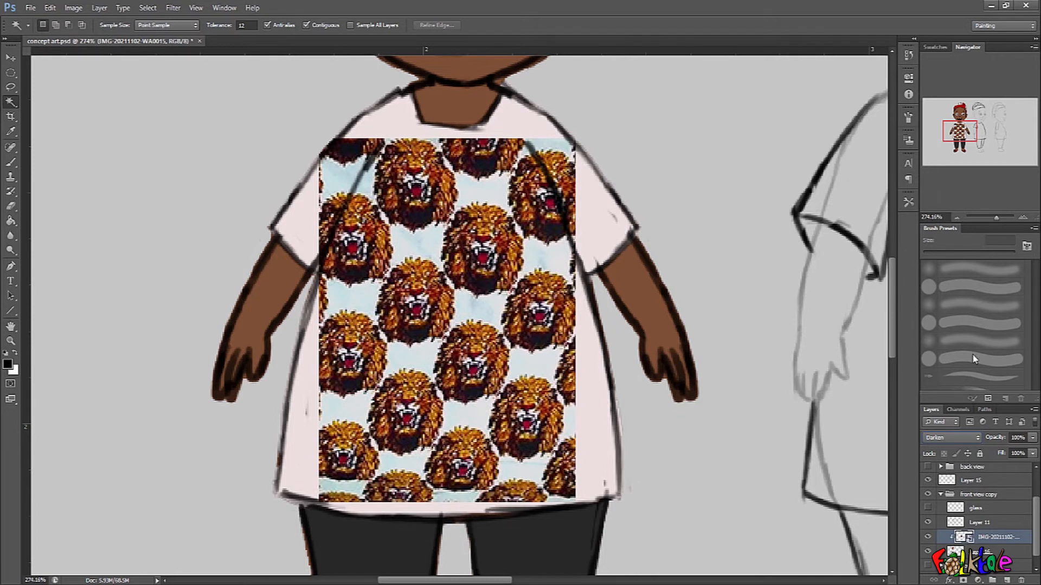
Compare further blend modes on the lion-pattern layer, including Hard Light and Pin Light, and settle on Linear Light.
key("Down")
key("Down")
key("Down")
key("Down")
key("Down")
key("Down")
key("Down")
key("Down")
key("Down")
key("Down")
key("Down")
key("Down")
key("Down")
key("Up")
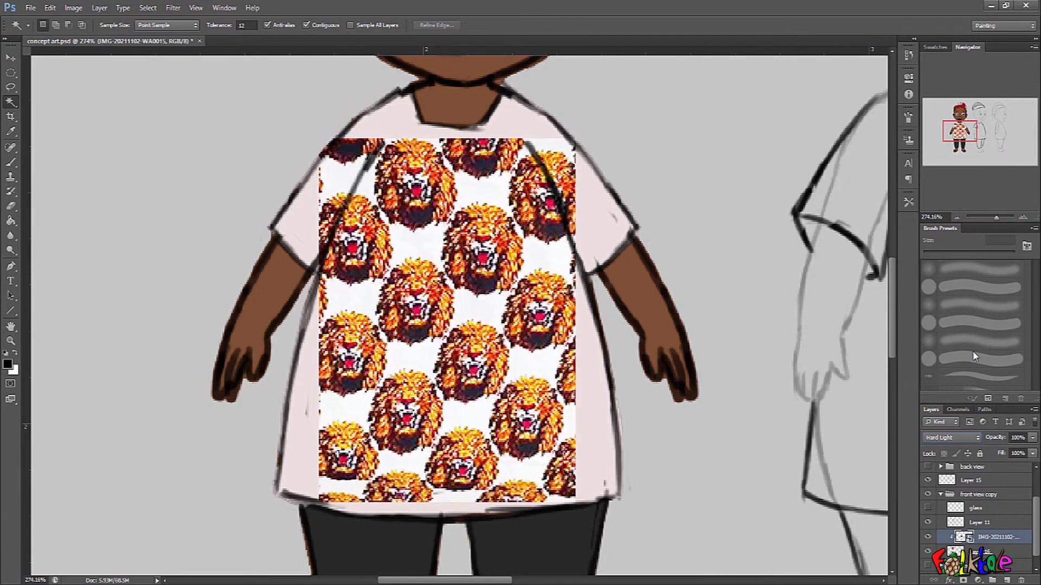
key("Down")
key("Down")
key("Down")
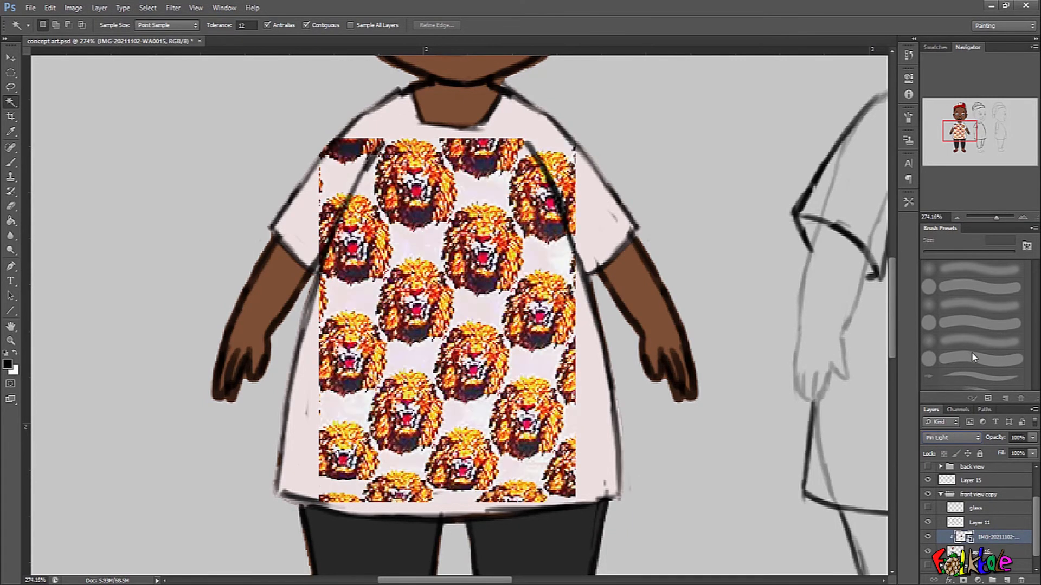
key("Up")
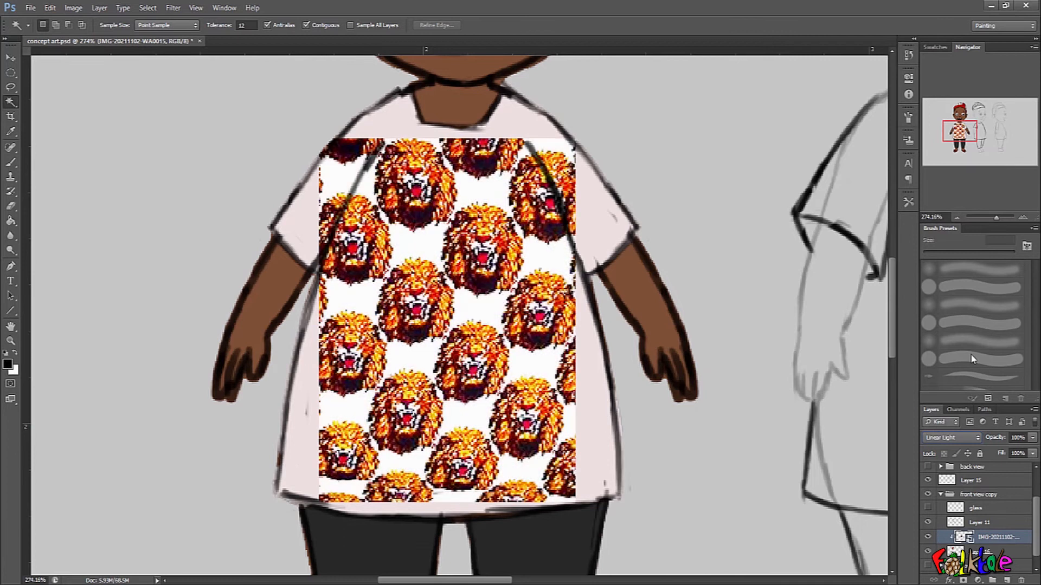
Set the lion-pattern layer's opacity to 99% and preview other blend modes, including Color, Overlay and Color Burn.
left_click_drag(992, 441, 1027, 443)
left_click(965, 438)
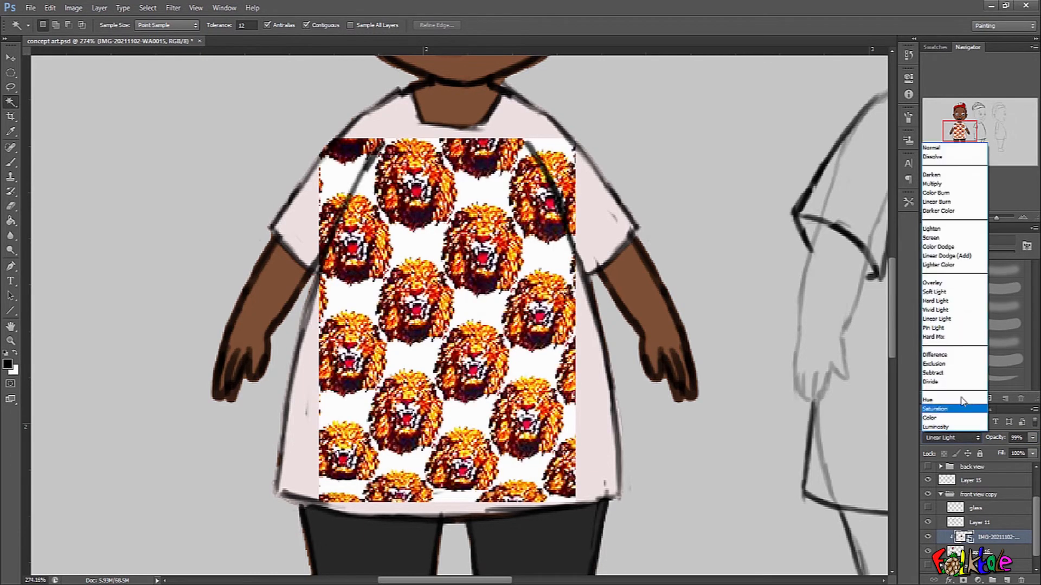
left_click(950, 328)
key("Down")
key("Down")
key("Down")
key("Down")
key("Down")
key("Down")
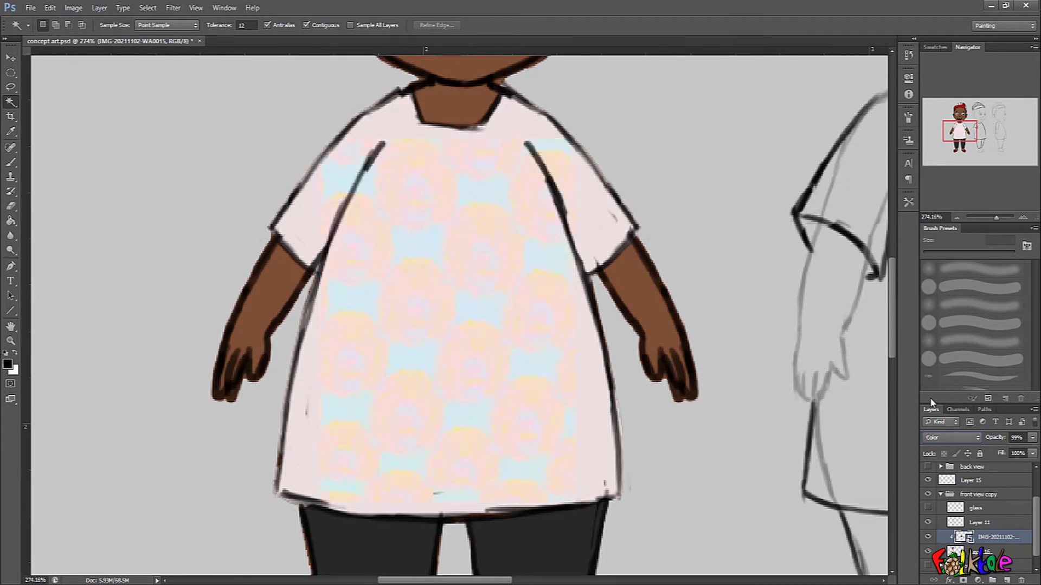
key("Up")
key("Up")
key("Up")
key("Up")
key("Up")
key("Up")
key("Up")
key("Up")
key("Up")
key("Up")
key("Up")
key("Up")
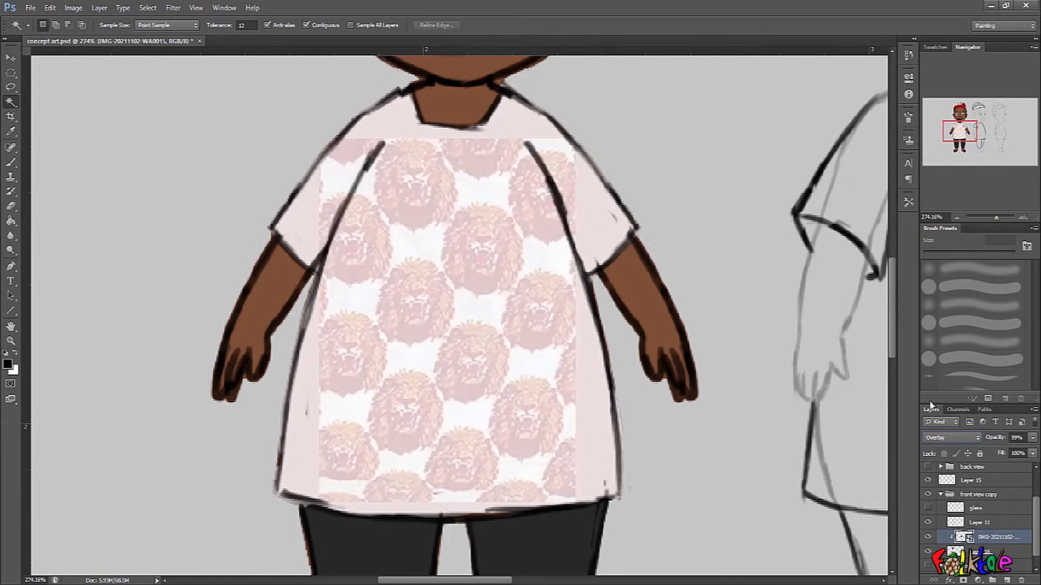
key("Up")
key("Up")
key("Up")
key("Up")
key("Up")
key("Up")
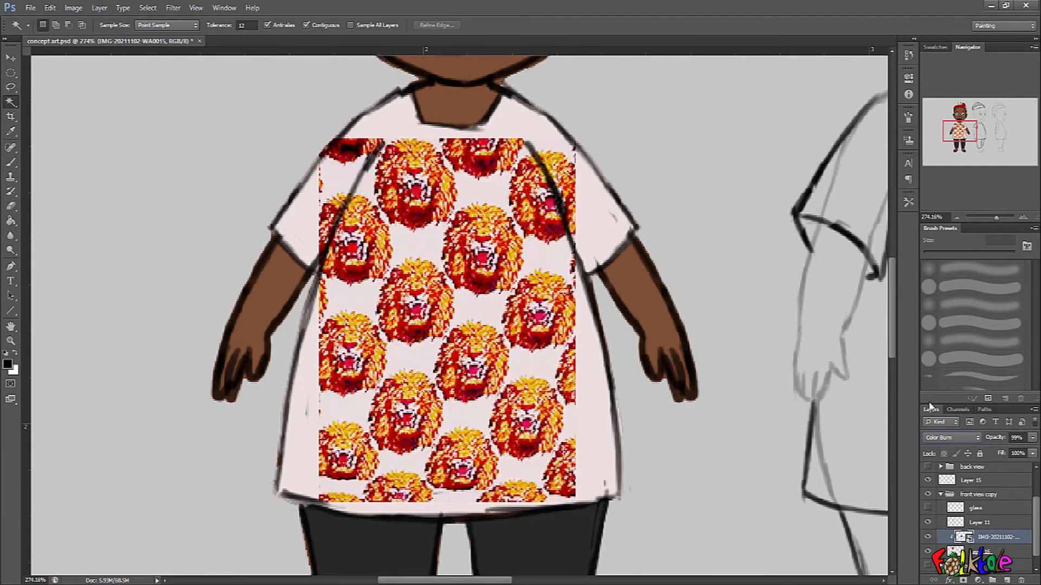
key("Up")
key("Up")
Set the lion-pattern layer's blend mode to Hard Light and its opacity to 50%.
key("Down")
key("Down")
key("Down")
key("Down")
key("Down")
key("Down")
key("Down")
key("Down")
key("Down")
key("Down")
key("Down")
key("Down")
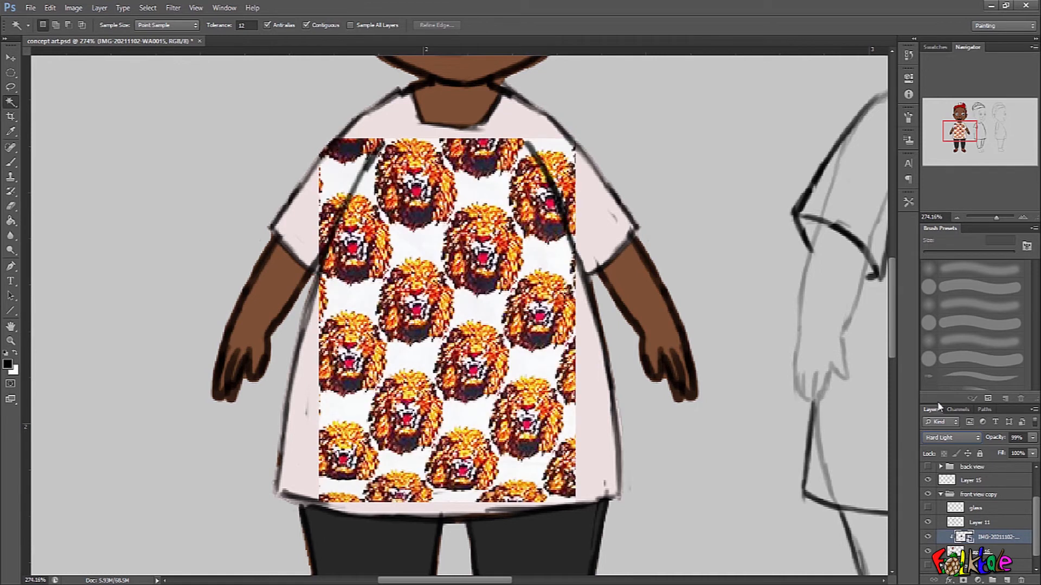
key("Down")
key("Down")
key("Down")
key("Up")
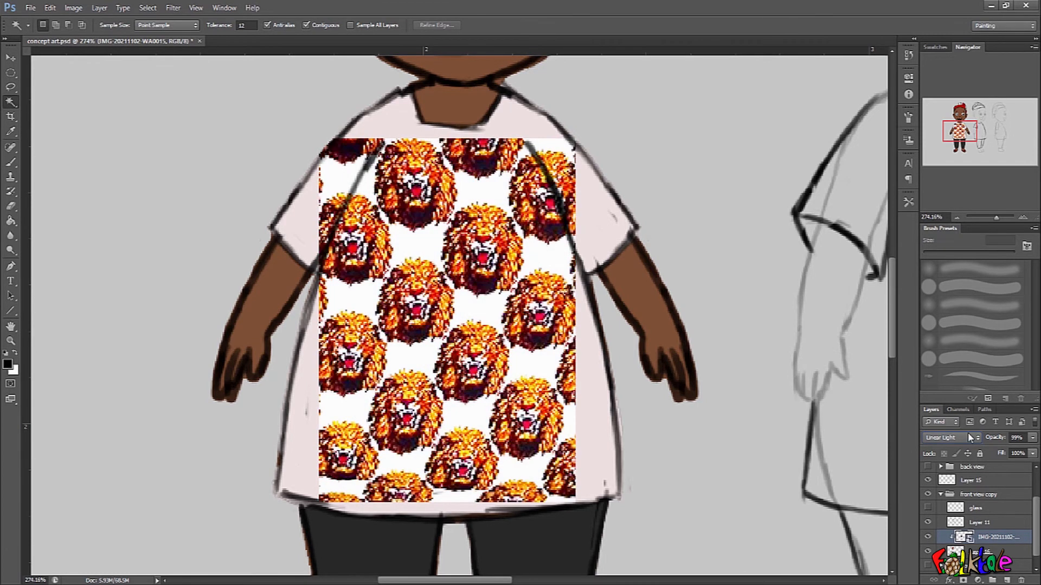
key("Up")
key("Up")
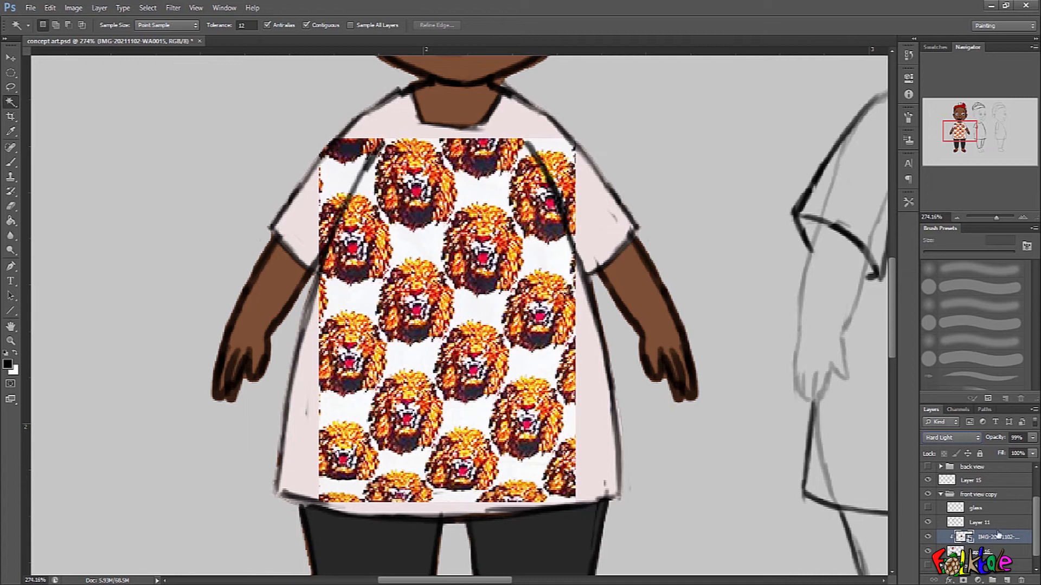
left_click(1001, 439)
type("50")
key("Return")
Warp the lion-pattern image so its lower half spreads outward towards the shirt's side outlines and hem corners.
left_click_drag(520, 301, 524, 306)
left_click_drag(618, 395, 612, 393)
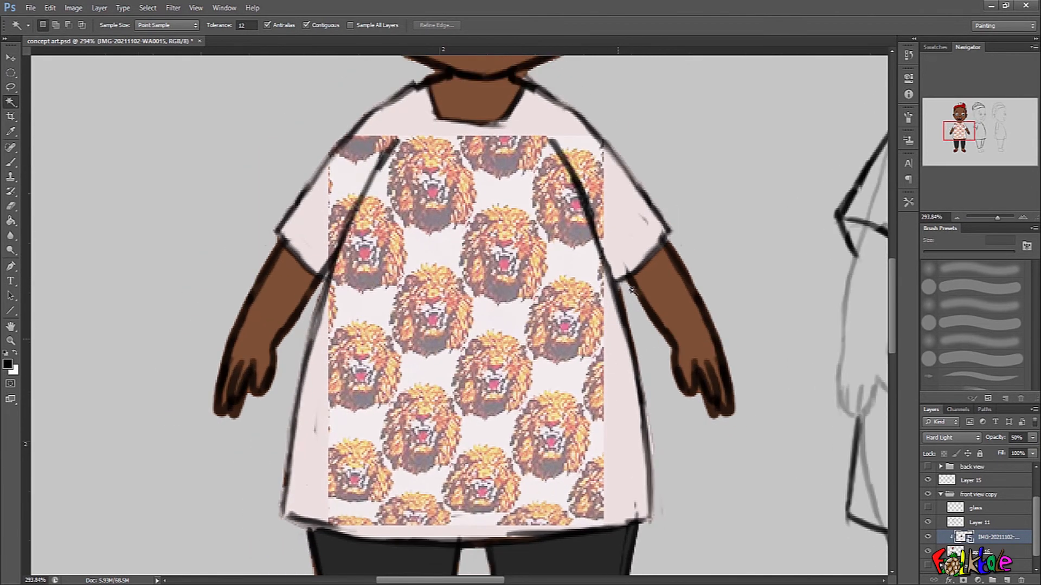
key("ctrl+t")
left_click_drag(584, 233, 573, 180)
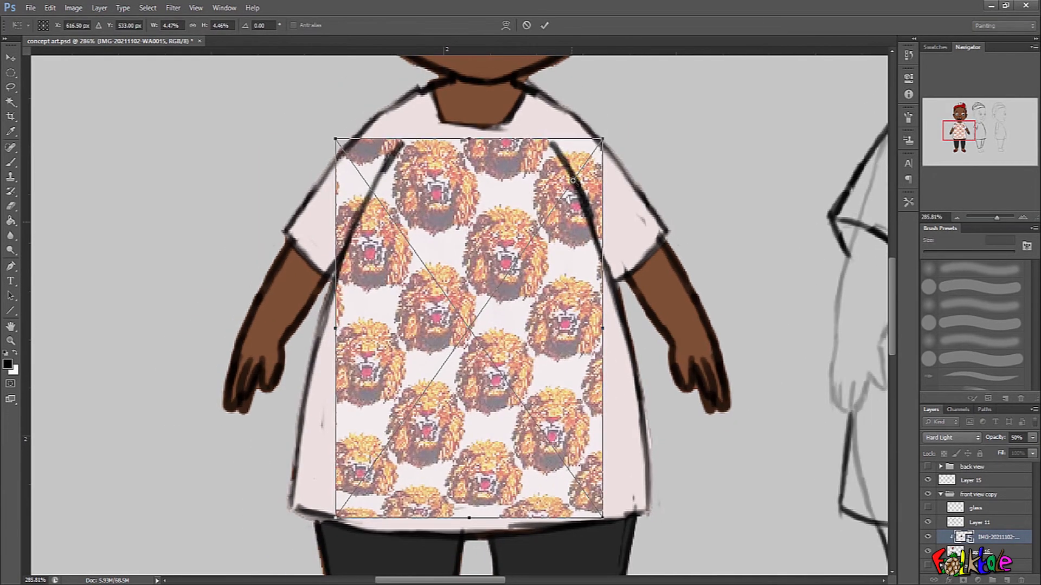
left_click(505, 26)
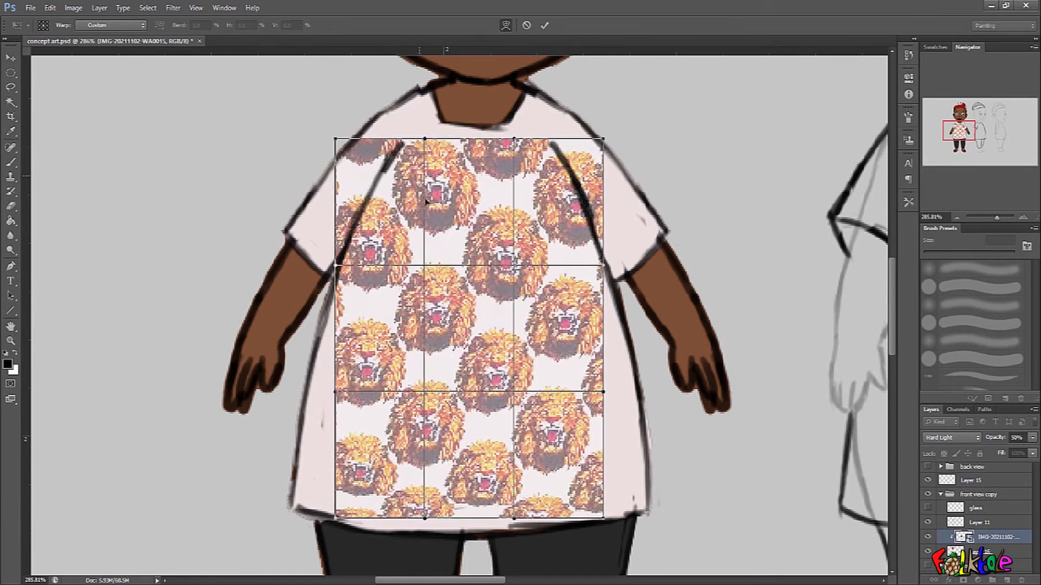
left_click_drag(426, 203, 417, 196)
left_click_drag(362, 444, 331, 467)
left_click_drag(575, 496, 600, 465)
left_click_drag(609, 356, 626, 353)
left_click_drag(579, 207, 575, 205)
Warp the lion pattern's top corners inward to the shoulder seams and spread its lower left side to the hem corner.
left_click_drag(604, 138, 576, 136)
left_click_drag(338, 138, 384, 140)
left_click_drag(403, 209, 408, 206)
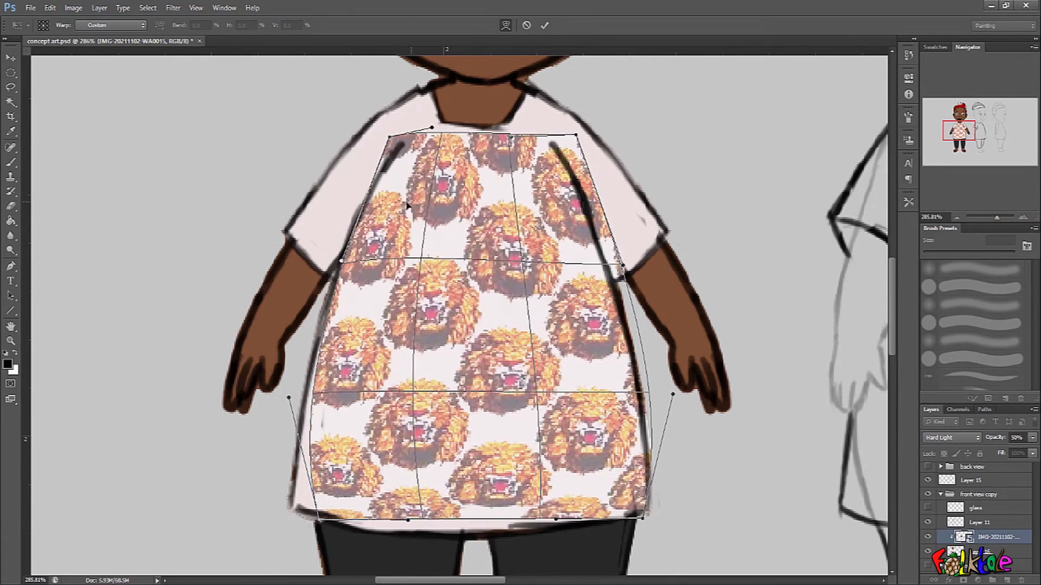
left_click_drag(328, 362, 319, 372)
left_click_drag(324, 467, 312, 467)
left_click_drag(342, 508, 329, 512)
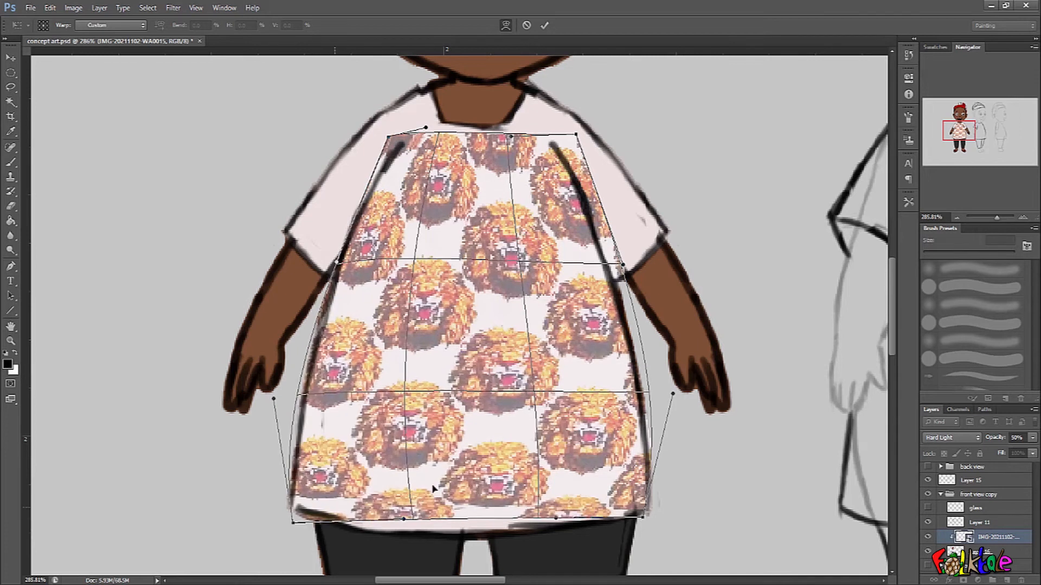
Warp the lion pattern's bottom edge downward so it covers the shirt's curved hem and right hem corner.
left_click_drag(634, 508, 642, 519)
left_click_drag(407, 521, 406, 575)
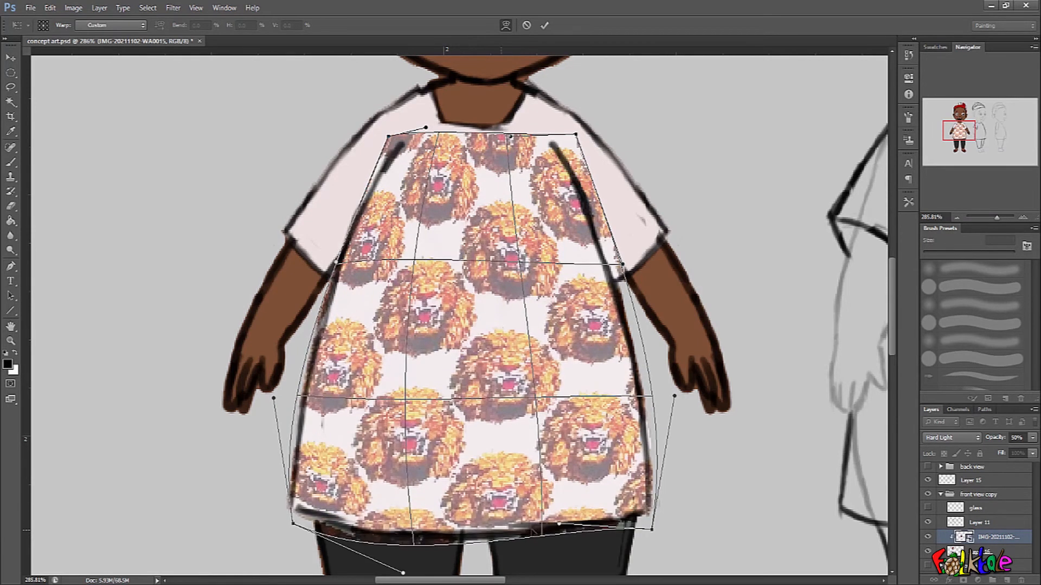
left_click_drag(560, 526, 561, 541)
left_click_drag(609, 391, 603, 397)
Raise the lion pattern's top edge to the neckline, fit its right side to the shirt outline, and apply the warp.
left_click_drag(576, 134, 560, 131)
left_click_drag(391, 139, 401, 107)
left_click_drag(558, 133, 549, 106)
left_click_drag(510, 137, 506, 87)
left_click_drag(425, 127, 436, 94)
left_click_drag(506, 154, 543, 185)
left_click_drag(406, 104, 462, 124)
left_click_drag(613, 355, 620, 350)
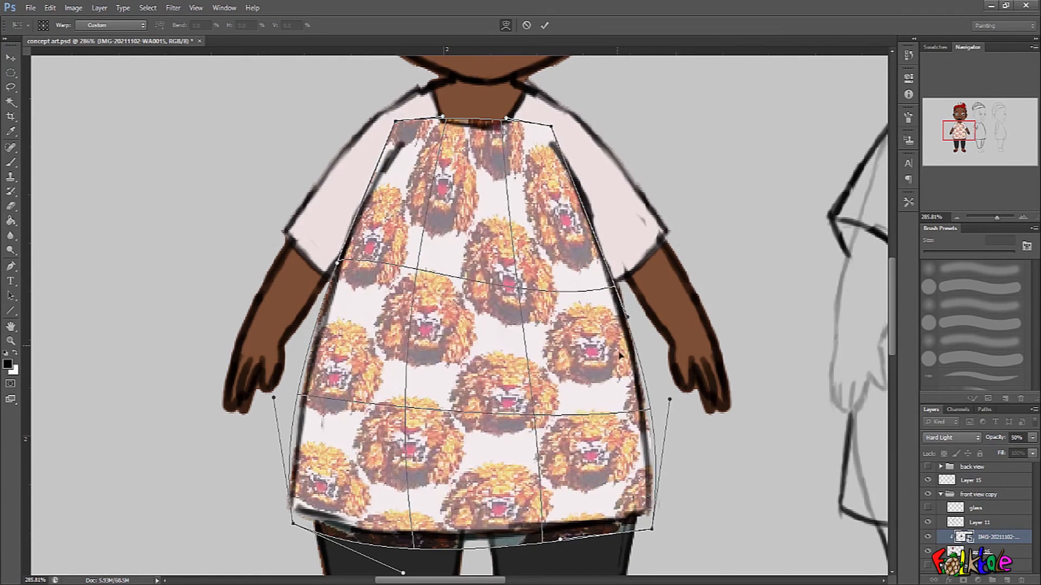
left_click_drag(629, 397, 635, 394)
left_click_drag(623, 319, 630, 313)
left_click_drag(564, 182, 573, 175)
key("Return")
key("w")
Rasterize the lion-pattern layer and erase the strip of pattern overlapping the trousers below the shirt hem.
left_click_drag(663, 396, 669, 402)
left_click_drag(557, 393, 567, 322)
left_click(11, 162)
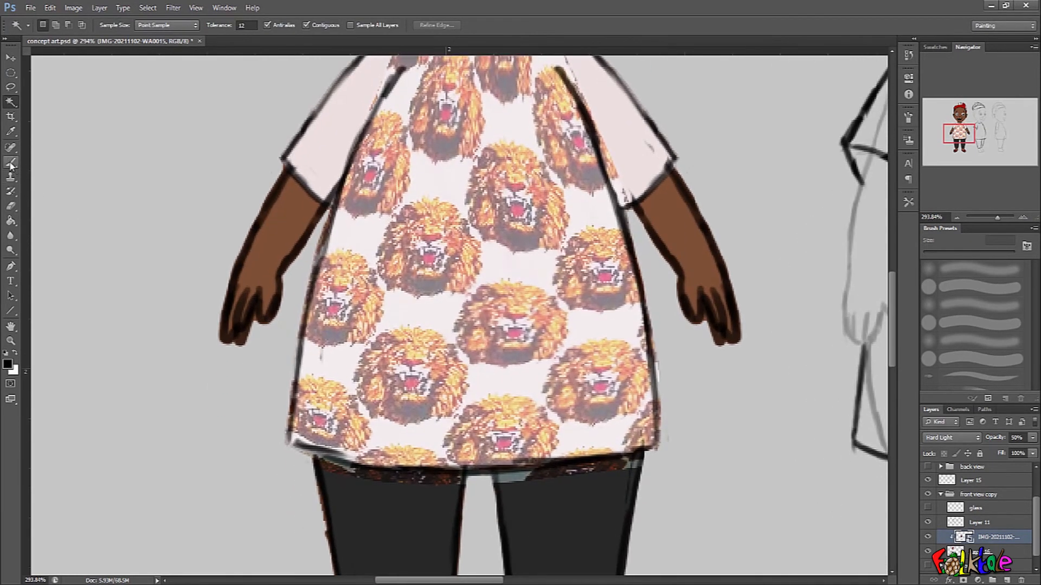
left_click(10, 206)
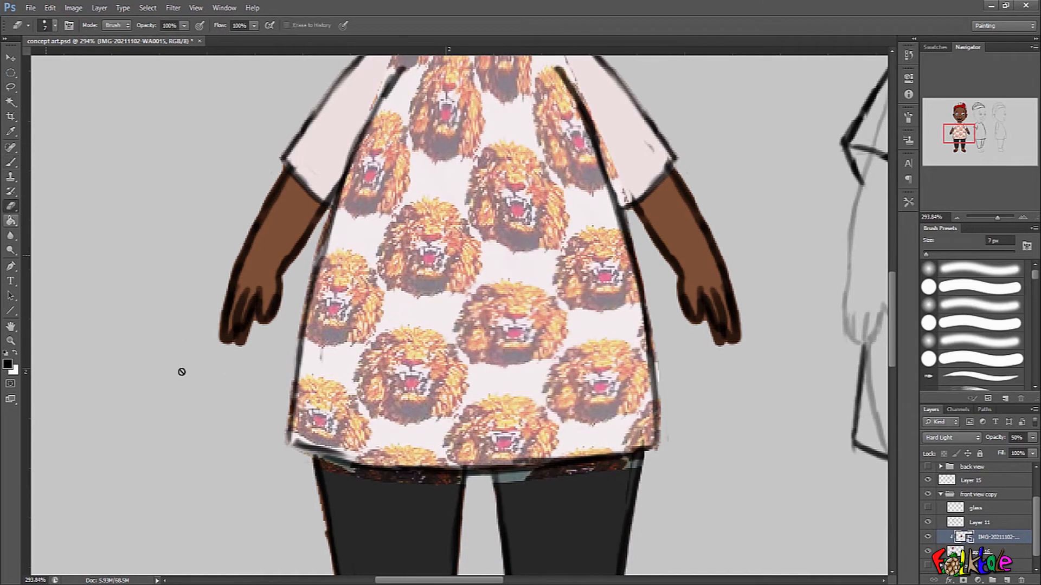
left_click(598, 495)
left_click(499, 229)
scroll(371, 492, "up", 2)
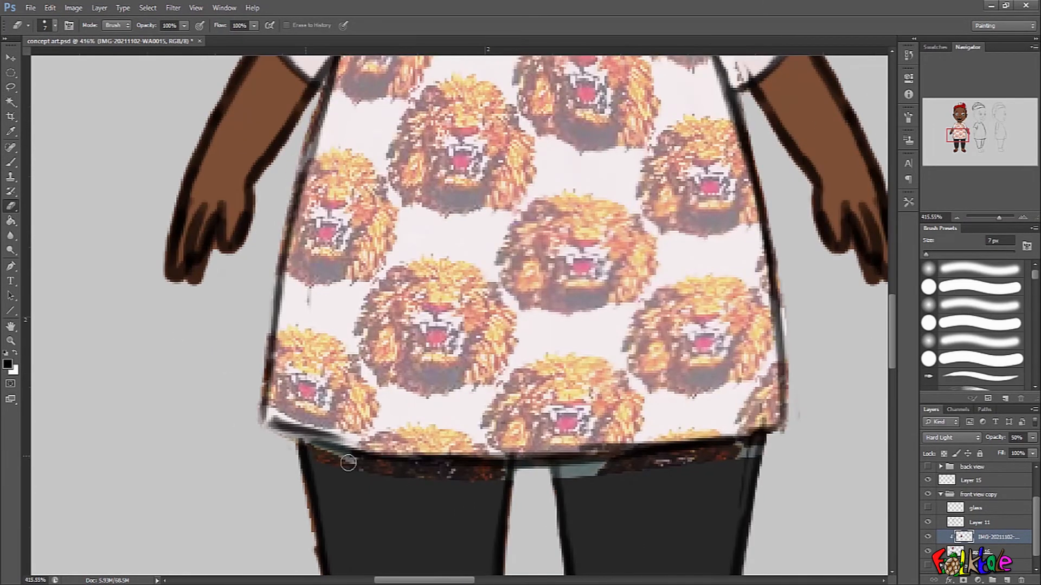
mouse_move(304, 450)
left_mouse_down()
mouse_move(434, 474)
mouse_move(745, 450)
left_mouse_up()
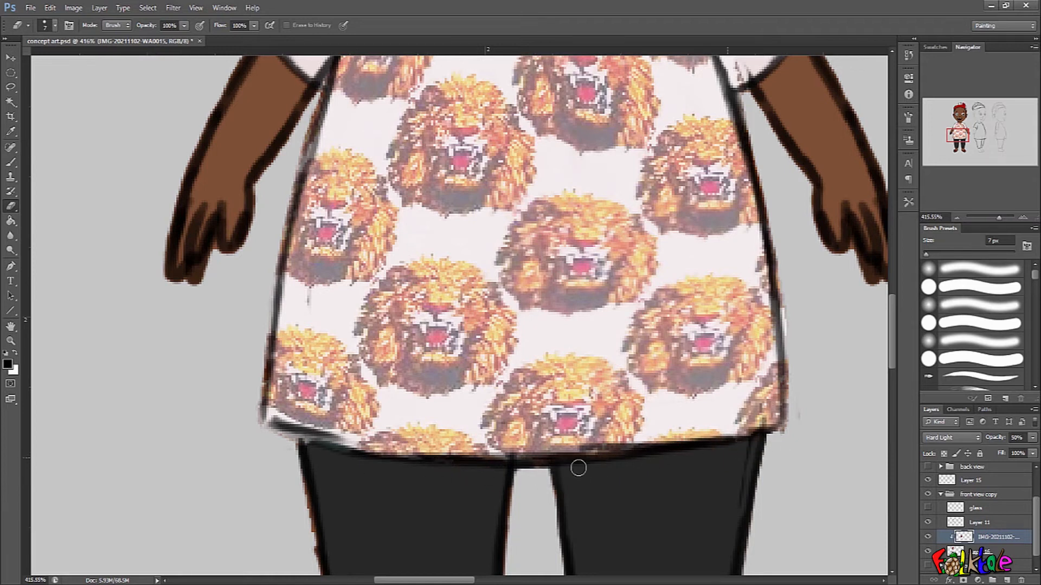
Erase the lion pattern where it spills over the neck and past the front seams onto the sleeves.
scroll(576, 467, "down", 3)
scroll(596, 103, "up", 2)
mouse_move(592, 106)
left_mouse_down()
mouse_move(658, 237)
mouse_move(700, 366)
left_mouse_up()
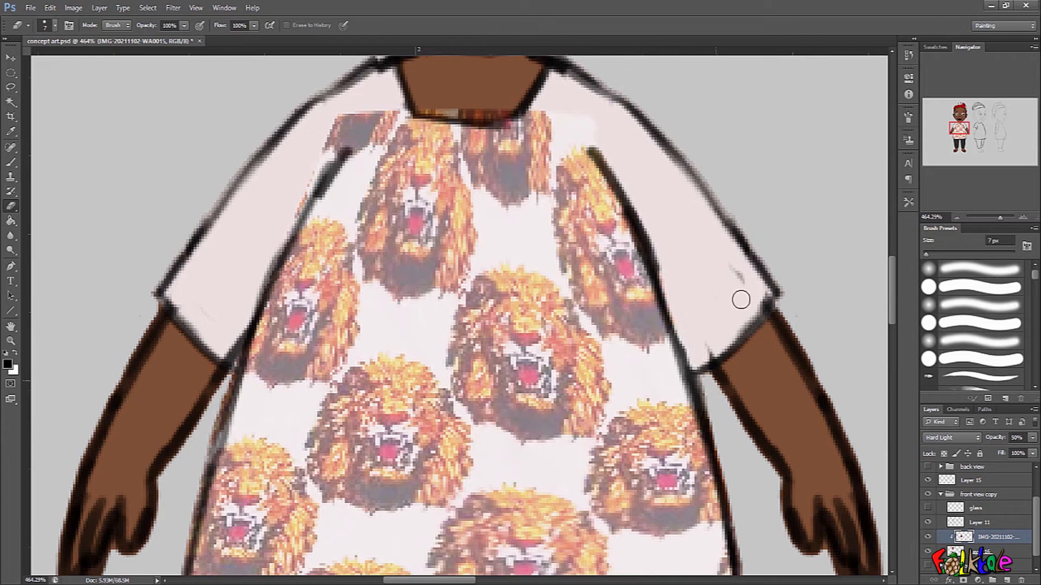
mouse_move(341, 117)
left_mouse_down()
mouse_move(278, 225)
mouse_move(332, 143)
mouse_move(412, 92)
mouse_move(505, 73)
mouse_move(414, 106)
mouse_move(496, 110)
mouse_move(527, 98)
left_mouse_up()
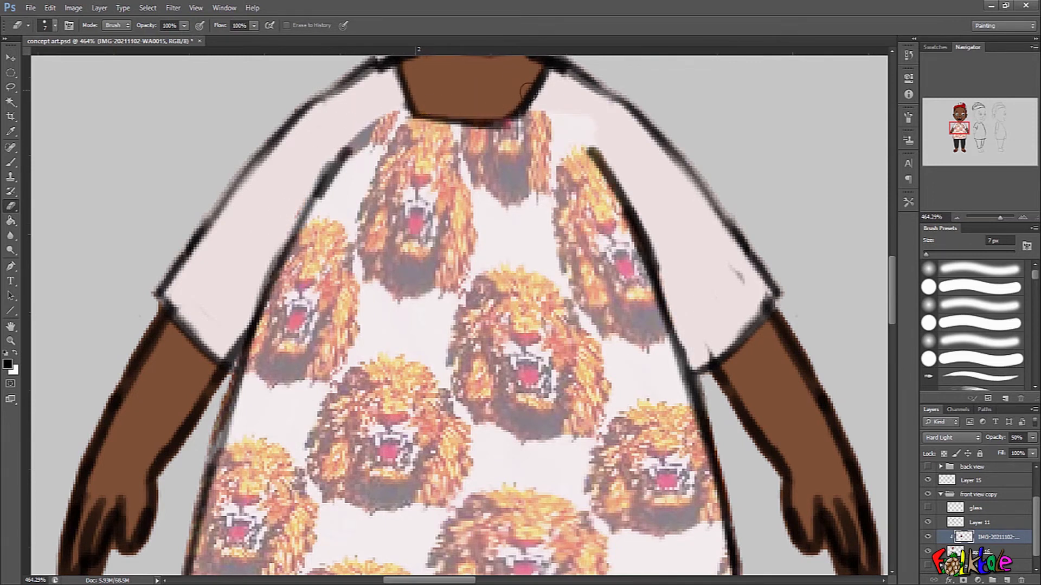
left_click_drag(710, 343, 672, 369)
mouse_move(716, 425)
left_mouse_down()
mouse_move(697, 413)
mouse_move(718, 385)
mouse_move(702, 386)
left_mouse_up()
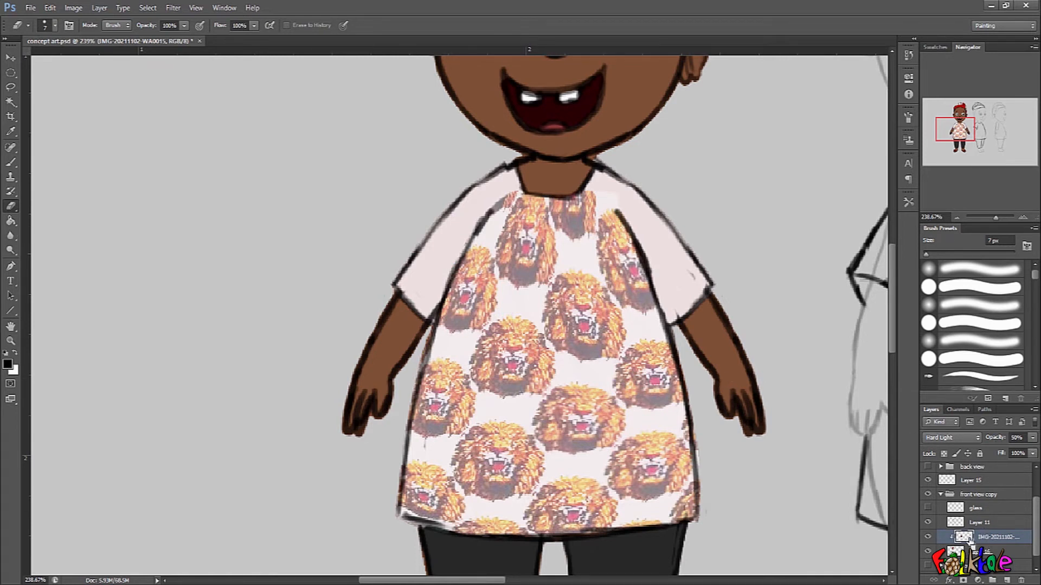
Duplicate the lion pattern beside the boy and copy a lassoed cluster of four lion heads to a new layer.
key("ctrl+j")
left_click_drag(643, 433, 320, 332)
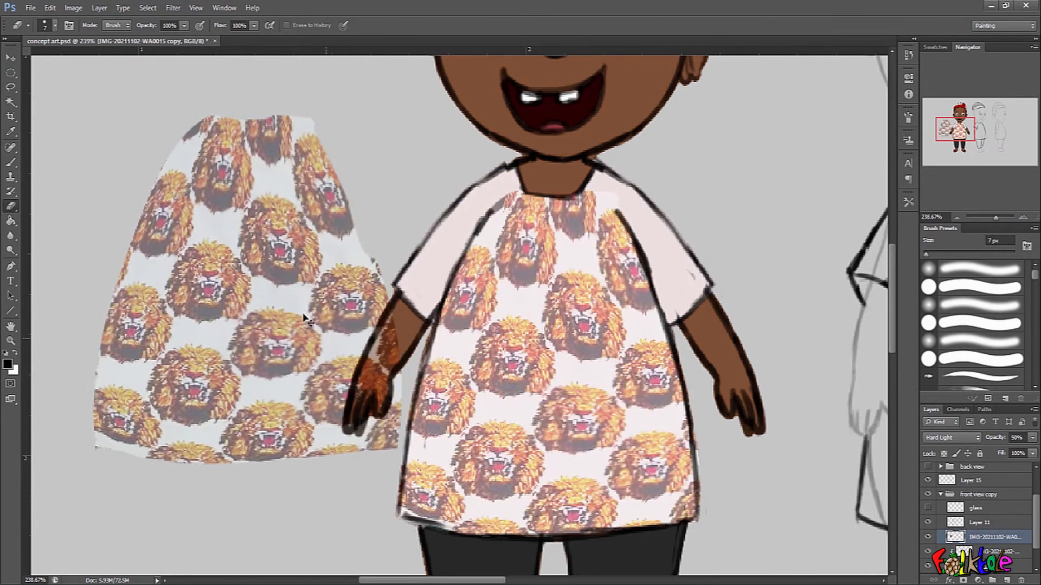
left_click(11, 87)
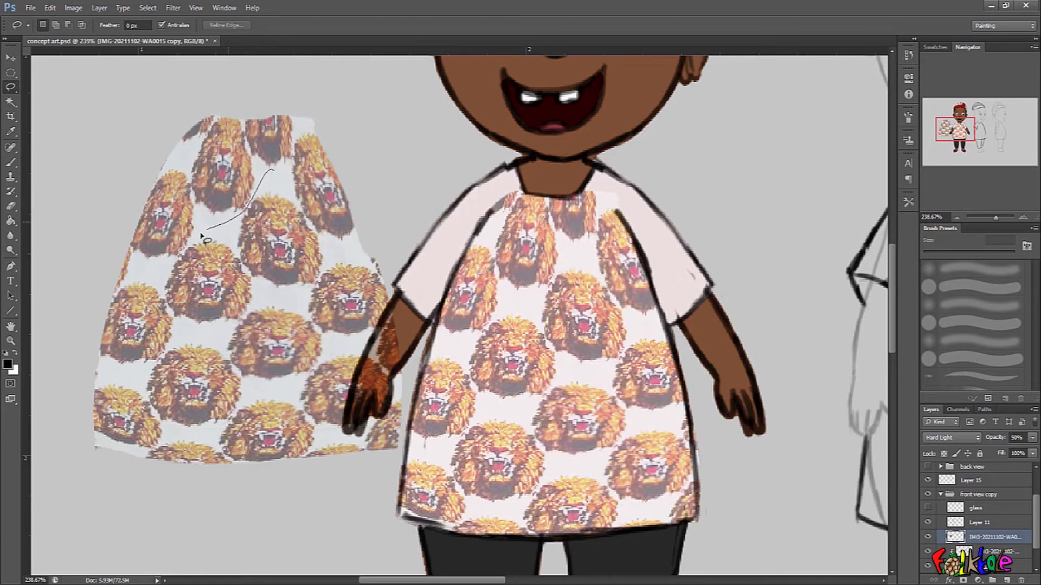
left_click_drag(239, 319, 232, 366)
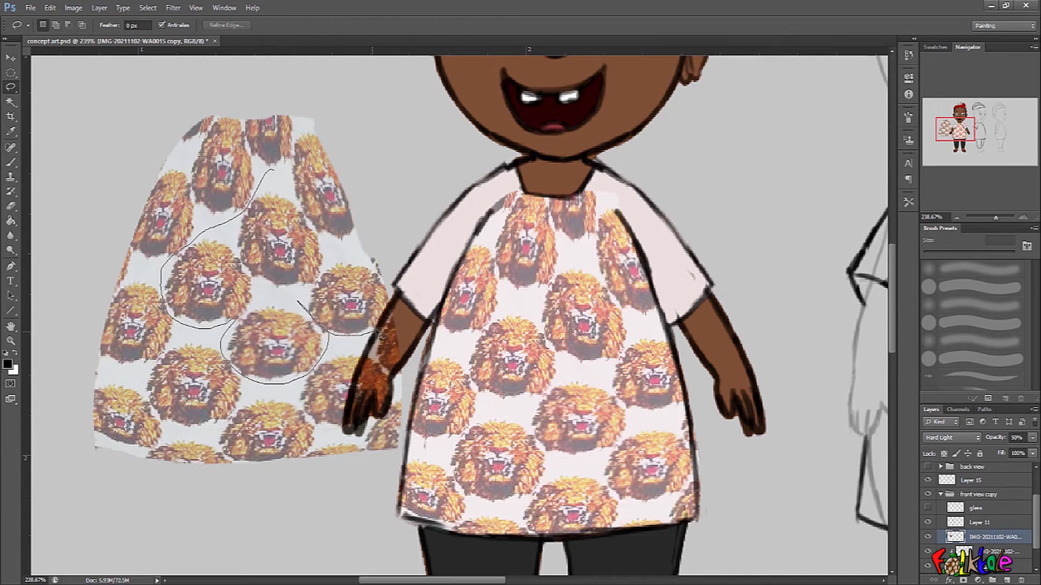
mouse_move(401, 274)
left_mouse_down()
mouse_move(375, 244)
mouse_move(332, 247)
left_mouse_up()
left_click_drag(293, 190, 295, 193)
key("ctrl+j")
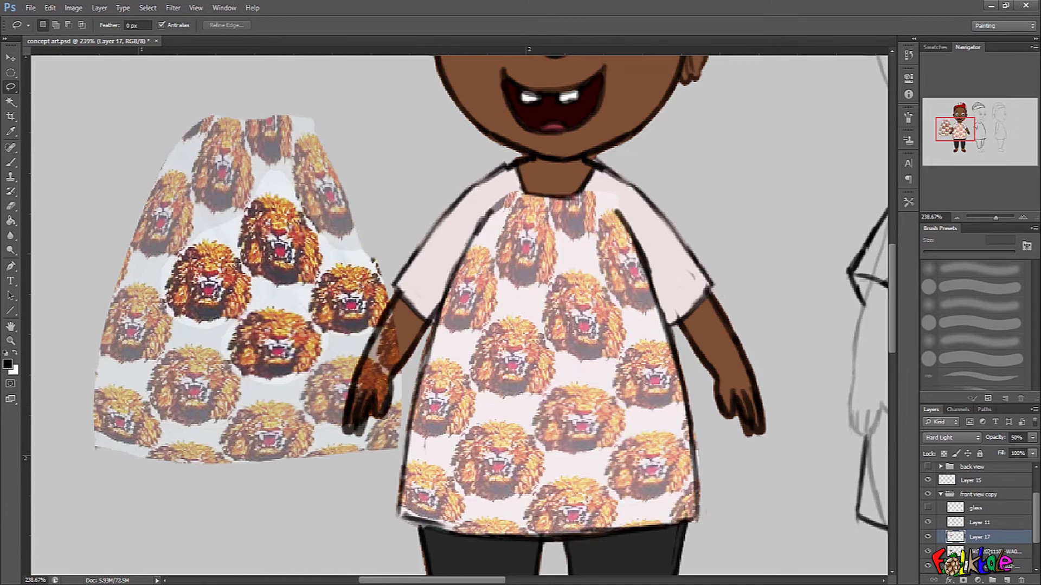
Delete the duplicated full-pattern layer and move the four-head cluster over the sleeve on the drawing's right side.
left_click(999, 552)
left_click(1021, 580)
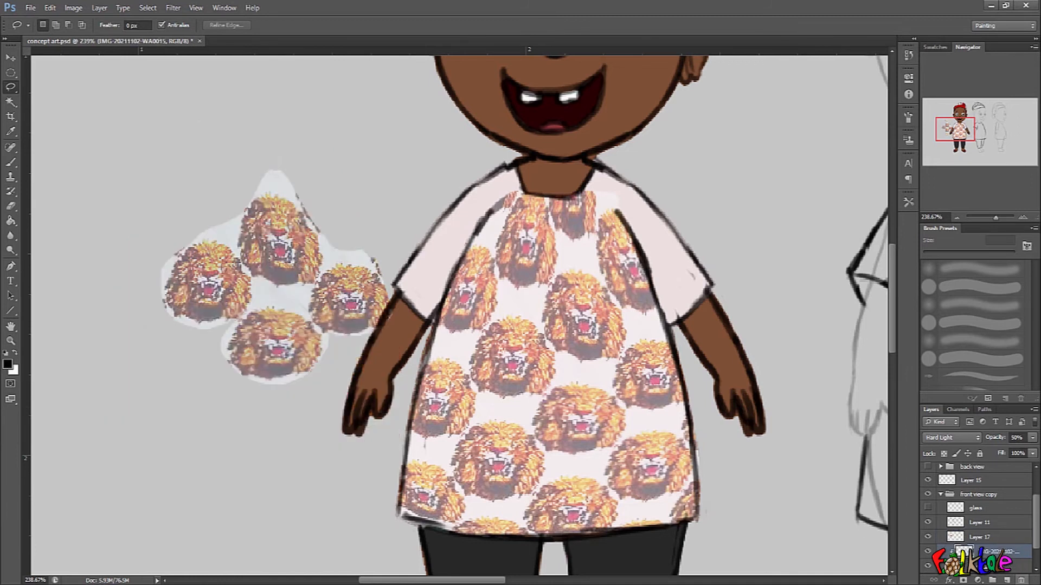
left_click(992, 539)
left_click(927, 537)
left_click(928, 536)
left_click(944, 523)
left_click(929, 522)
left_click(928, 522)
left_click(979, 537)
mouse_move(293, 313)
left_mouse_down()
mouse_move(491, 233)
mouse_move(719, 282)
mouse_move(707, 273)
left_mouse_up()
Scale down the lion-head cluster slightly and rotate it counterclockwise to follow the slope of the right sleeve.
key("ctrl+t")
left_click_drag(781, 139, 707, 136)
left_click_drag(672, 247, 633, 234)
left_click_drag(677, 136, 695, 105)
mouse_move(638, 263)
left_mouse_down()
mouse_move(685, 255)
mouse_move(674, 244)
mouse_move(669, 262)
mouse_move(644, 263)
left_mouse_up()
key("Return")
key("l")
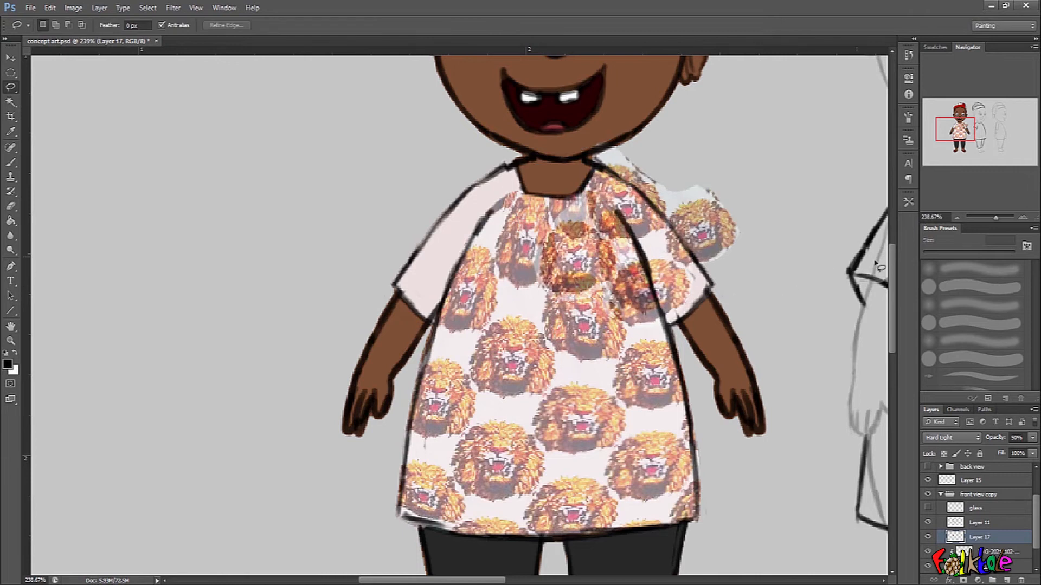
Erase the parts of the lion-head cluster lying over the shirt's front and outside the sleeve's outer outline.
left_click(10, 162)
mouse_move(588, 241)
left_mouse_down()
mouse_move(553, 287)
mouse_move(539, 239)
mouse_move(591, 304)
mouse_move(571, 219)
mouse_move(634, 315)
mouse_move(584, 239)
left_mouse_up()
mouse_move(699, 197)
left_mouse_down()
mouse_move(715, 239)
mouse_move(711, 180)
mouse_move(676, 208)
left_mouse_up()
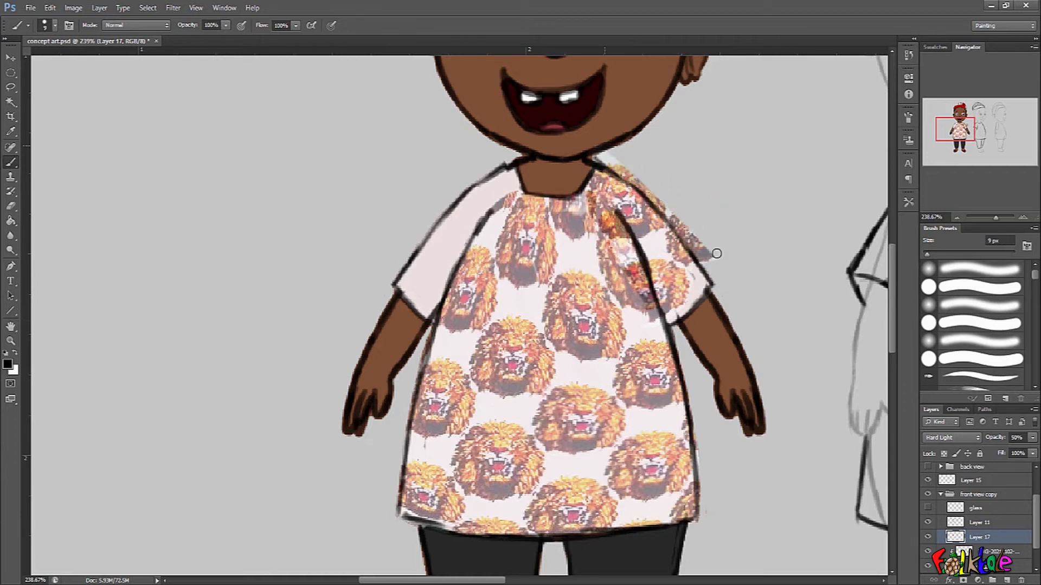
Start warping the sleeve's lion heads so they spread down the sleeve to its cuff.
key("ctrl+t")
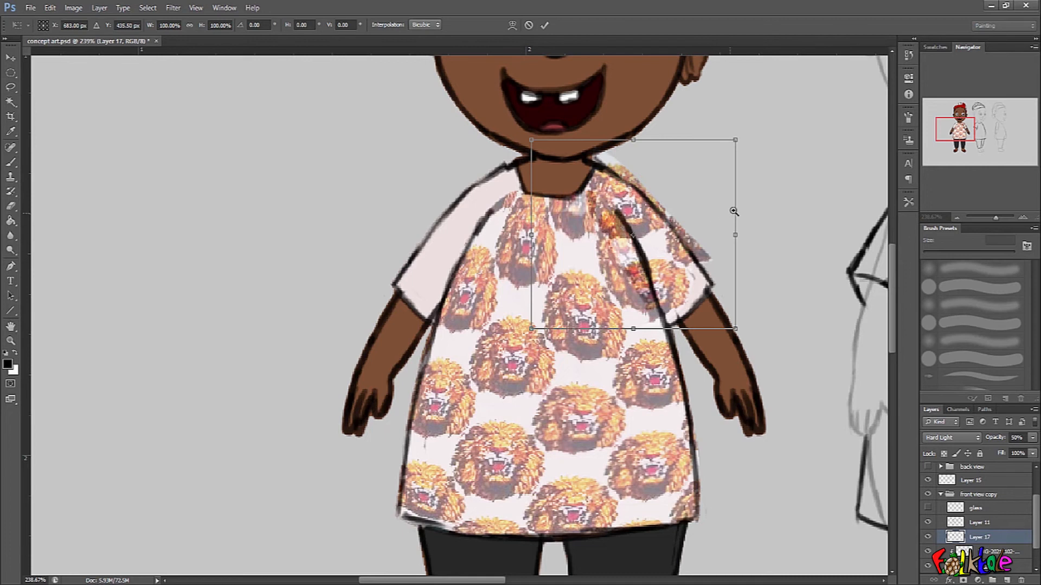
scroll(732, 207, "up", 1)
left_click(513, 25)
left_click_drag(671, 261, 684, 319)
left_click_drag(693, 199, 610, 165)
left_click_drag(635, 221, 591, 201)
left_click_drag(668, 322, 687, 311)
left_click_drag(638, 259, 621, 264)
mouse_move(684, 305)
left_mouse_down()
mouse_move(677, 334)
mouse_move(675, 322)
left_mouse_up()
left_click_drag(684, 199, 673, 201)
left_click_drag(689, 279, 688, 289)
left_click_drag(688, 344, 671, 302)
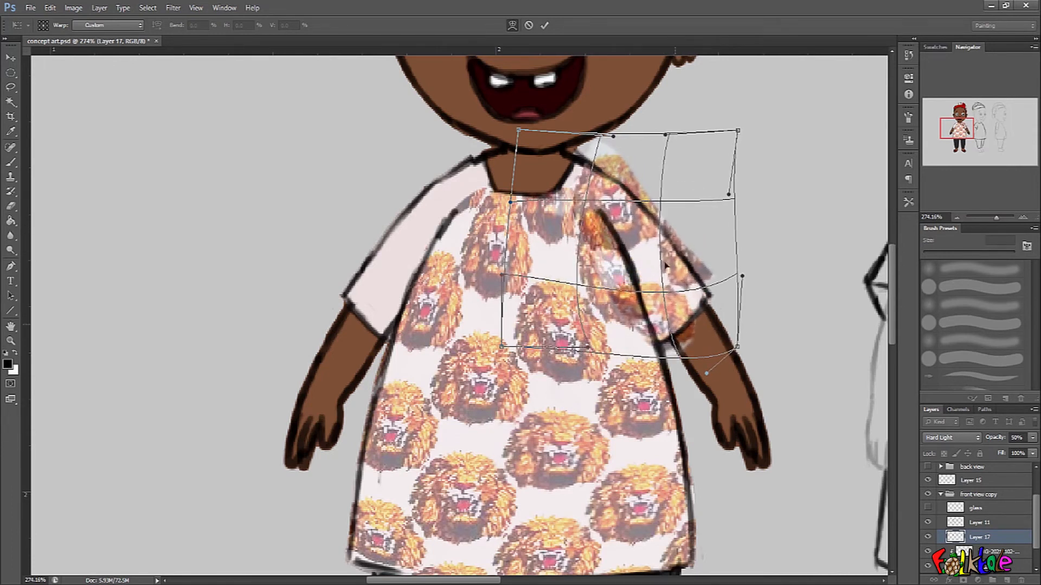
Refine the warp's corners and edges so the lion heads follow the sleeve from shoulder to cuff, and apply it.
left_click_drag(738, 131, 693, 113)
left_click_drag(728, 194, 740, 186)
left_click_drag(742, 274, 749, 271)
left_click_drag(701, 331, 707, 337)
left_click_drag(518, 131, 511, 144)
left_click_drag(611, 136, 604, 116)
left_click_drag(656, 361, 670, 358)
left_click_drag(602, 349, 594, 377)
left_click_drag(504, 347, 527, 362)
left_click_drag(699, 281, 705, 277)
key("Return")
Erase the lion heads beyond the sleeve's outer outline and clip the sleeve-pattern layer to the shirt.
key("b")
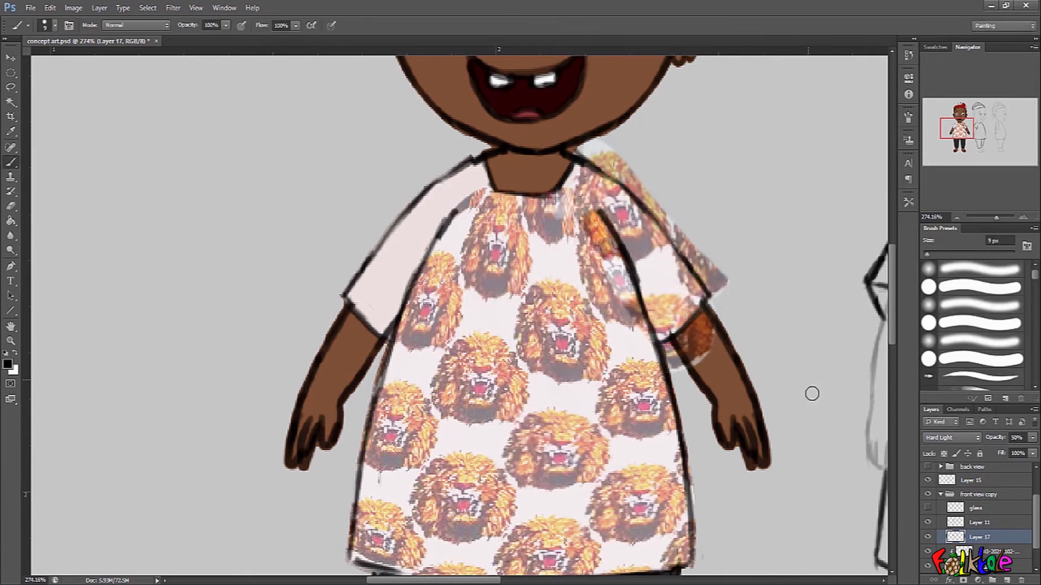
mouse_move(595, 153)
left_mouse_down()
mouse_move(679, 236)
mouse_move(695, 233)
left_mouse_up()
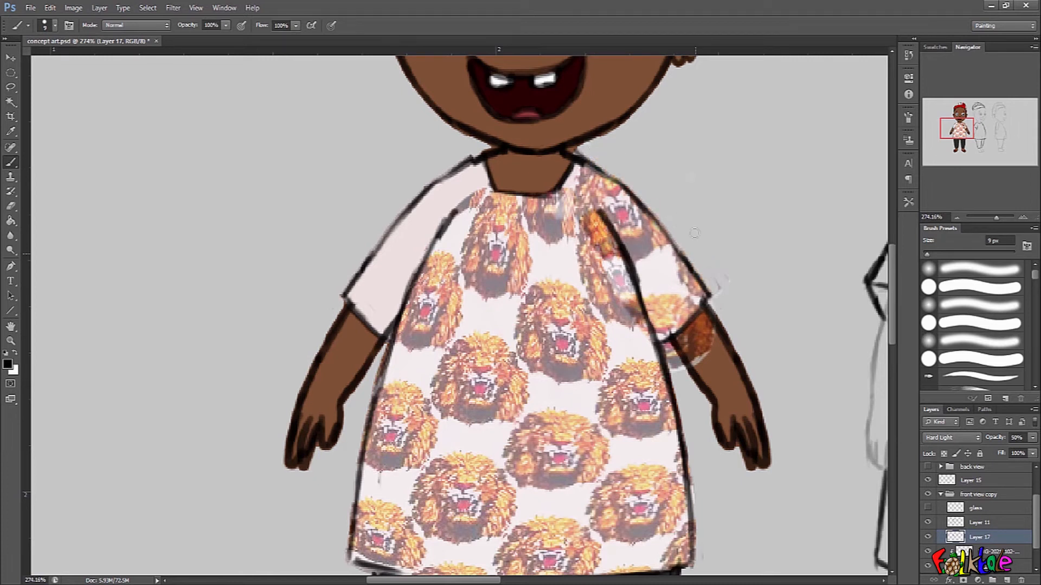
left_click(982, 539, "alt")
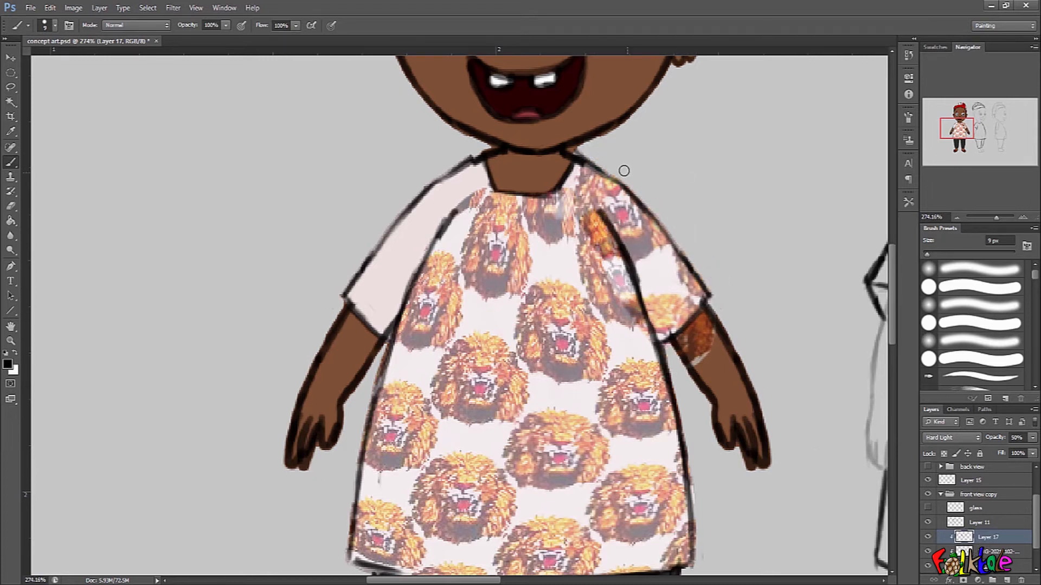
Erase the sleeve pattern overlapping the forearm and shirt front, and compare the sleeve with its pattern hidden and shown.
left_click_drag(679, 339, 715, 358)
mouse_move(581, 207)
left_mouse_down()
mouse_move(618, 306)
mouse_move(576, 284)
mouse_move(556, 210)
mouse_move(608, 244)
mouse_move(638, 337)
left_mouse_up()
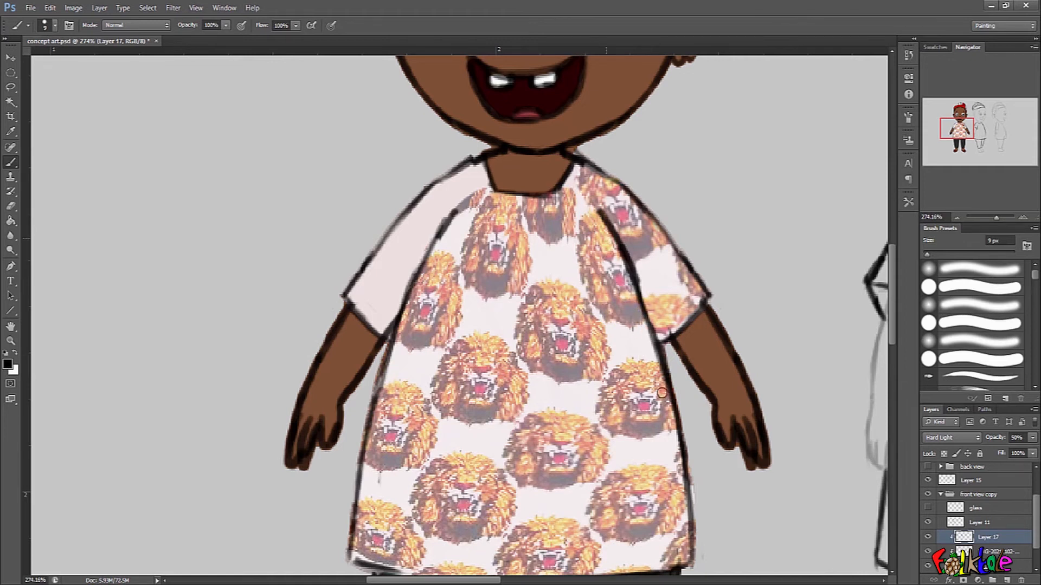
left_click_drag(702, 389, 695, 394)
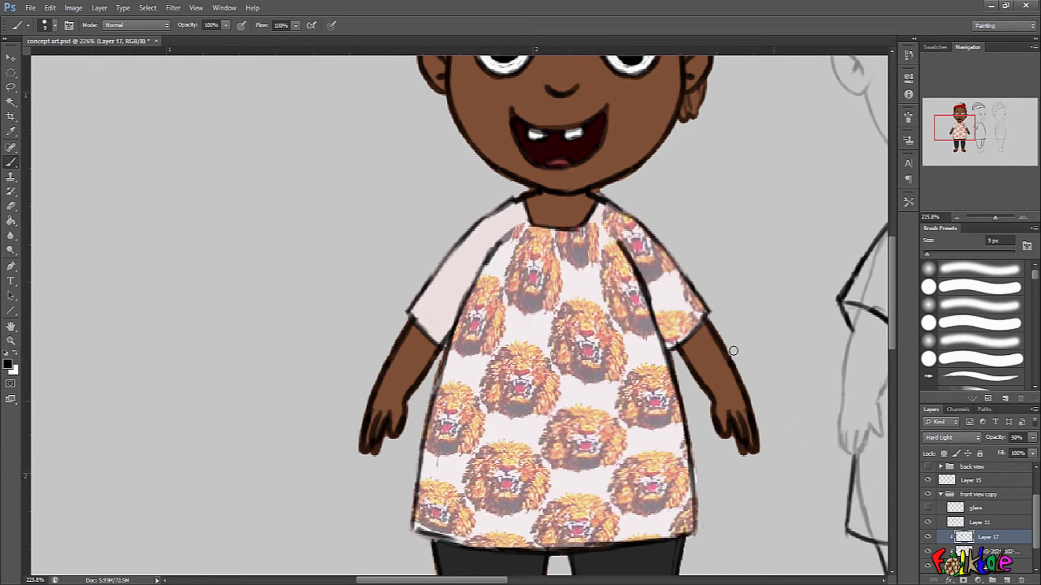
left_click_drag(667, 286, 670, 288)
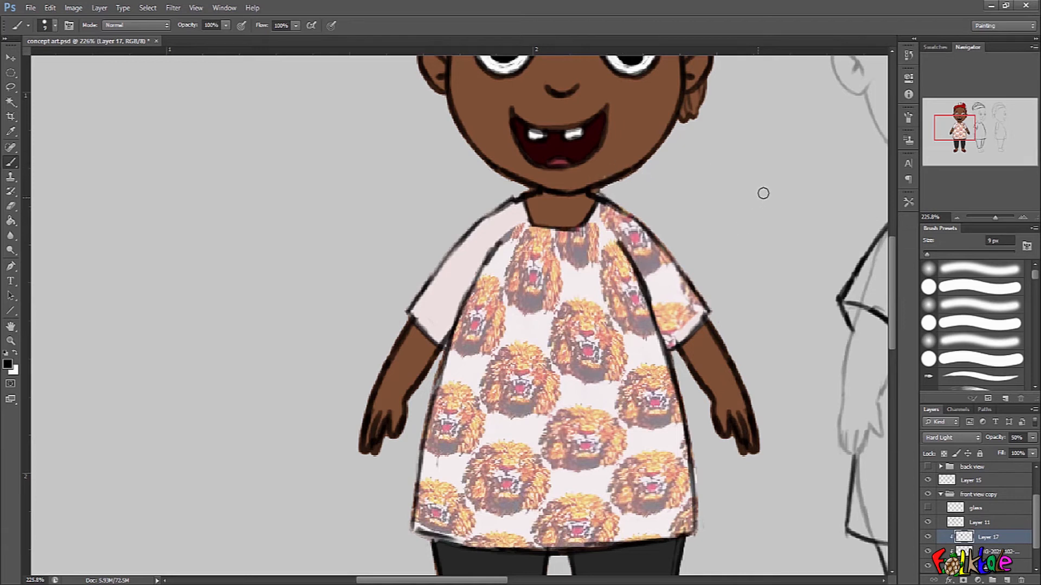
left_click(928, 537)
left_click(927, 537)
Duplicate the sleeve-pattern layer, flip the copy horizontally, and place it over the opposite sleeve.
mouse_move(603, 173)
left_mouse_down()
mouse_move(640, 149)
mouse_move(623, 122)
mouse_move(564, 174)
mouse_move(648, 133)
mouse_move(580, 202)
left_mouse_up()
left_click_drag(726, 173, 704, 218)
key("ctrl+z")
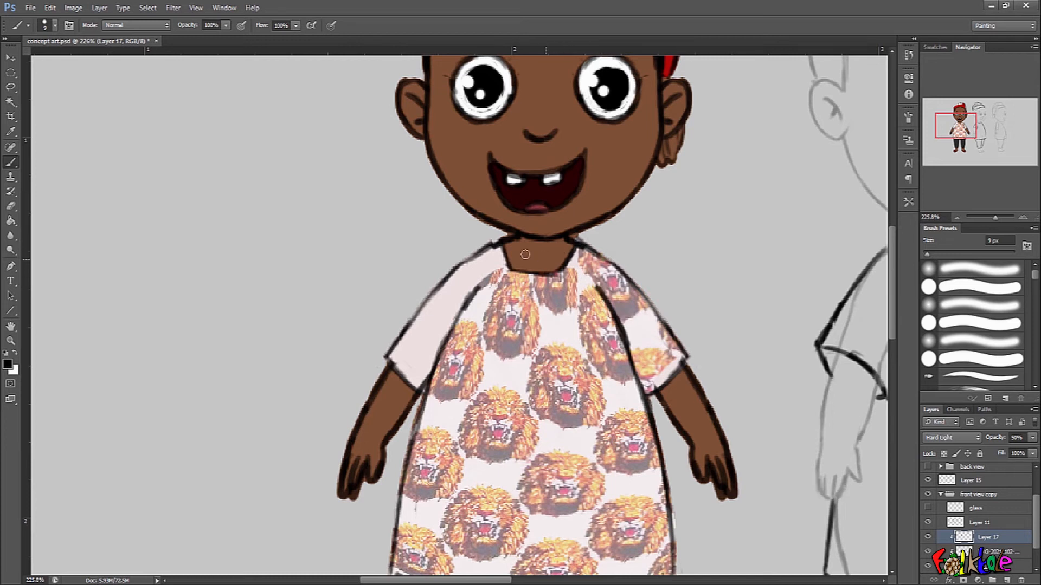
scroll(655, 365, "down", 2)
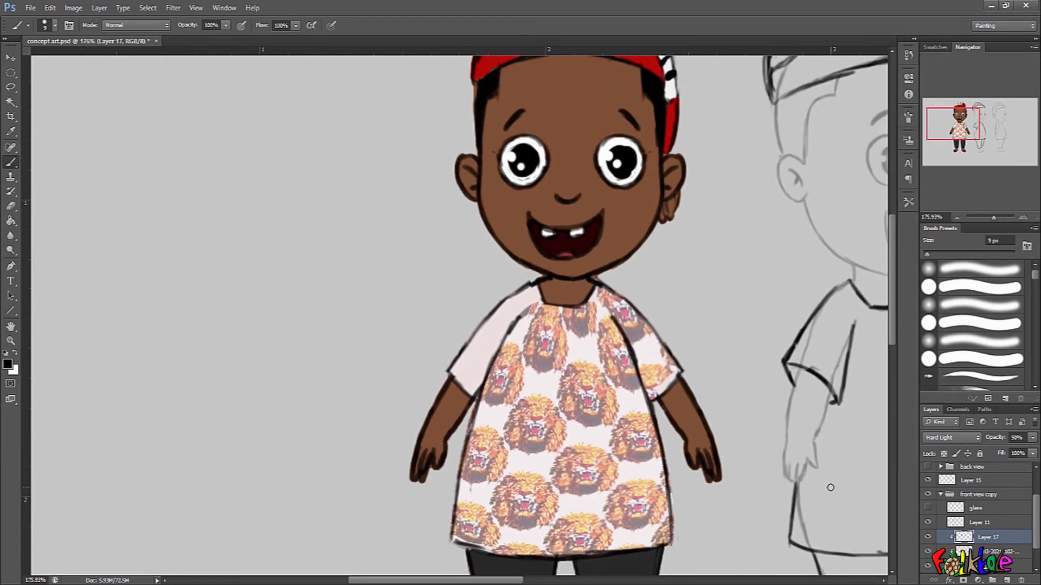
key("ctrl+j")
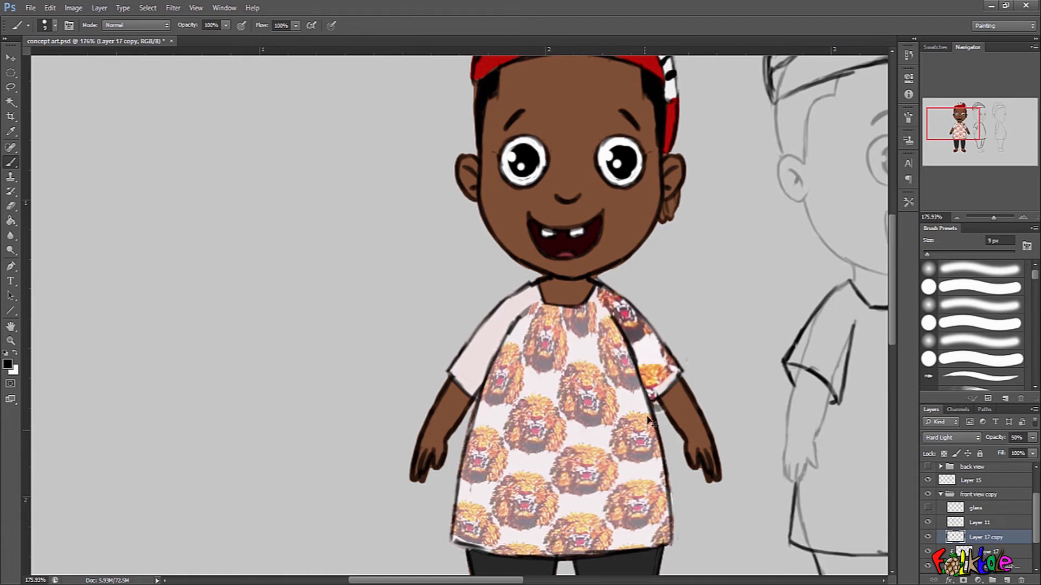
key("ctrl+t")
right_click(654, 364)
left_click(689, 533)
left_click_drag(611, 373, 488, 372)
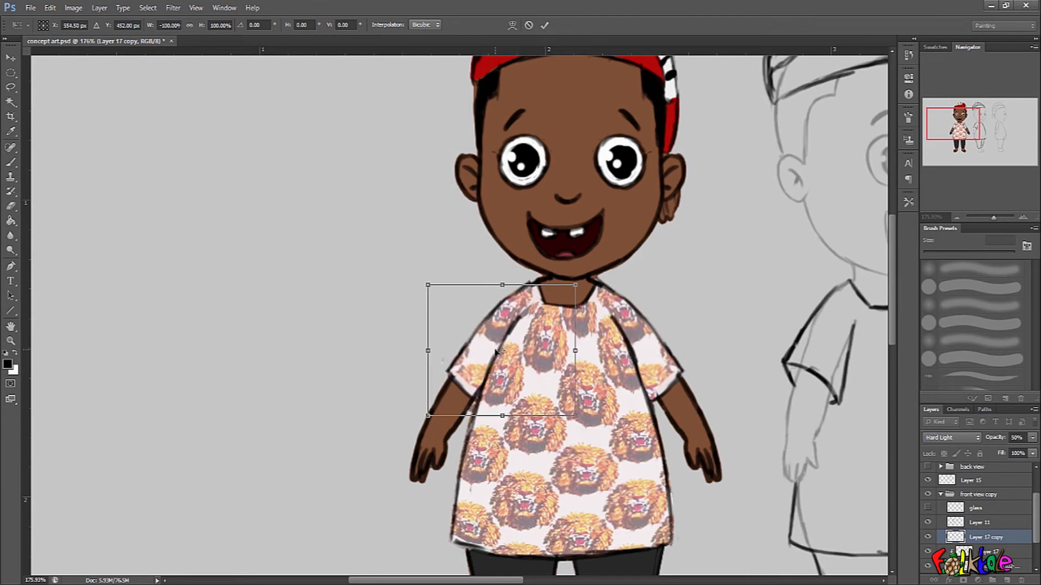
key("Return")
Clip the mirrored sleeve-pattern layer to the shirt so no pattern extends beyond the sleeve.
key("b")
left_click(486, 340)
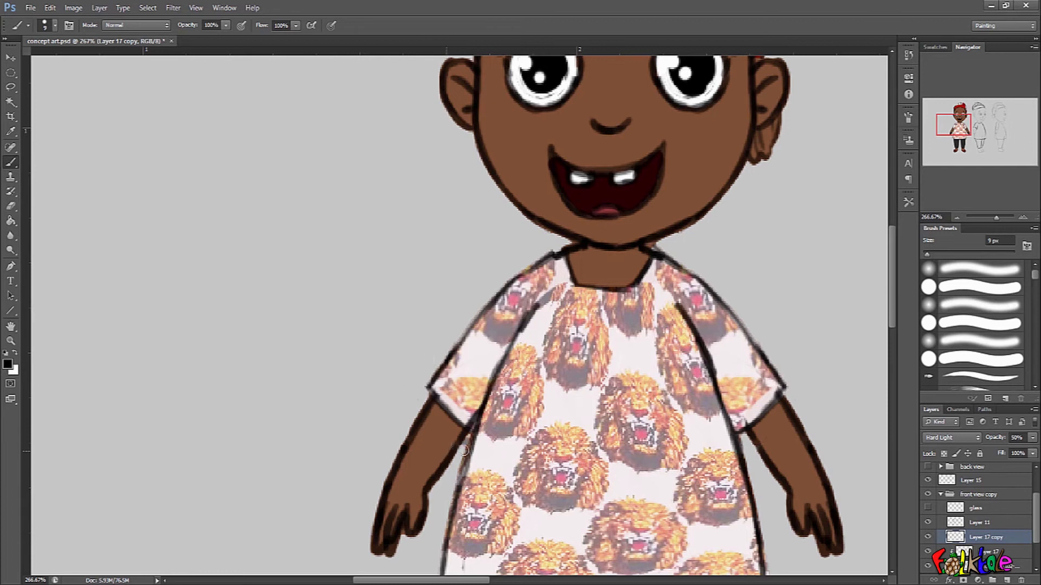
key("ctrl+alt+g")
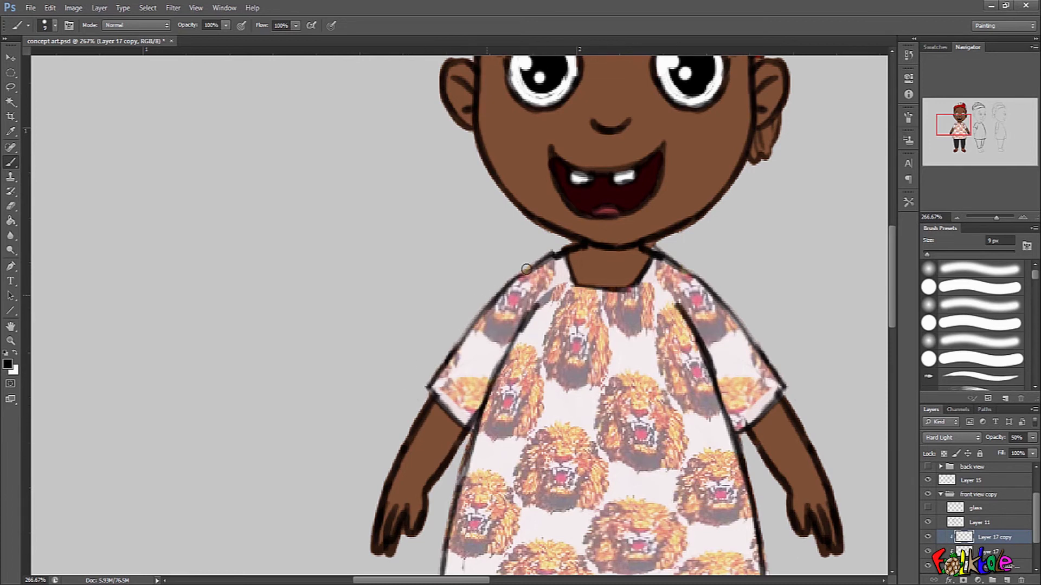
scroll(705, 369, "down", 4)
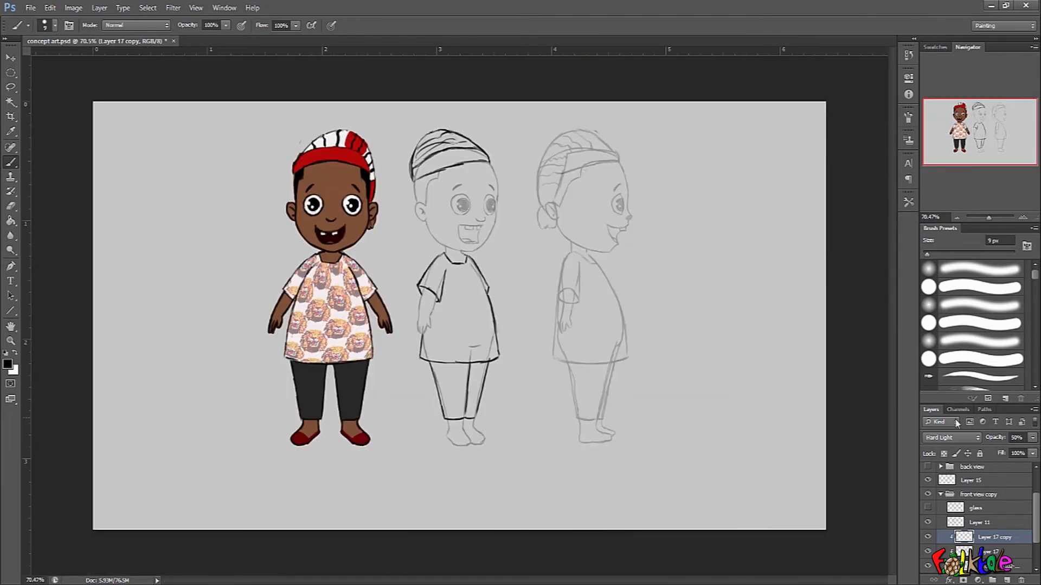
Merge both sleeve-pattern layers down into the shirt's main lion-pattern layer.
key("ctrl+e")
key("ctrl+e")
key("ctrl+e")
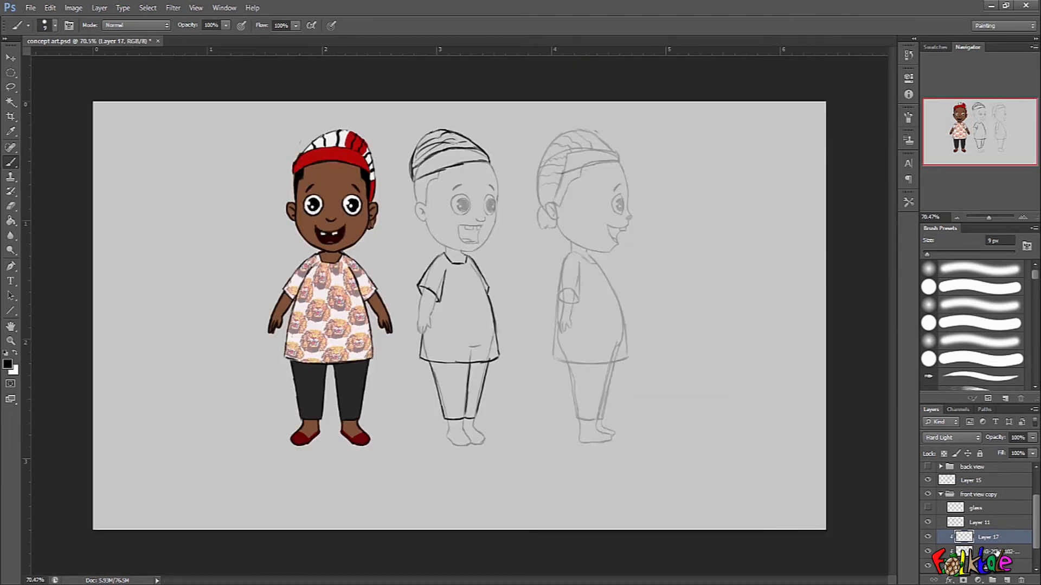
left_click_drag(362, 355, 491, 344)
key("ctrl+z")
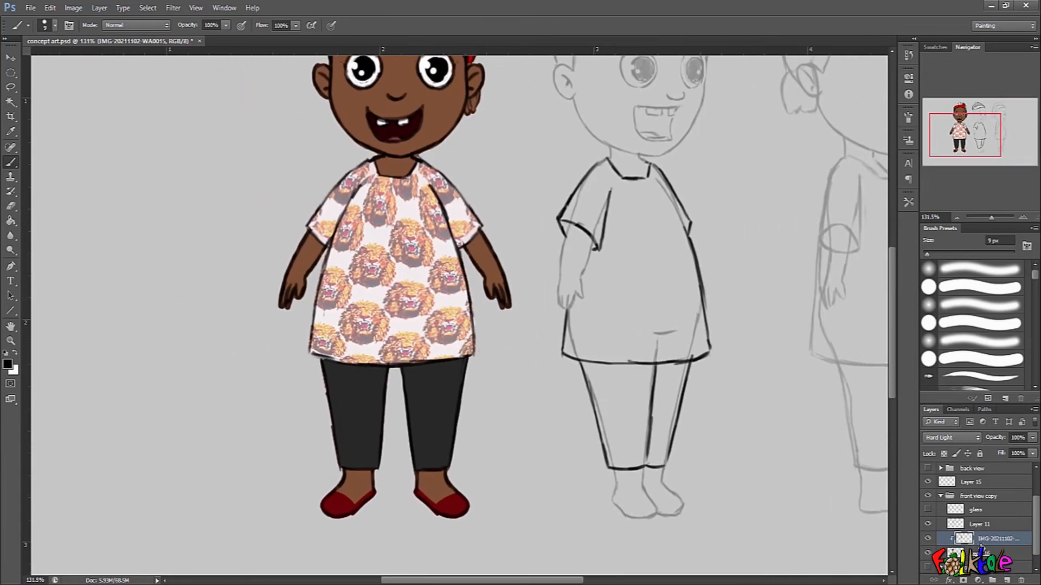
Undo the merging of both sleeve-pattern layers into the shirt's main lion-pattern layer.
key("ctrl+alt+z")
key("ctrl+alt+z")
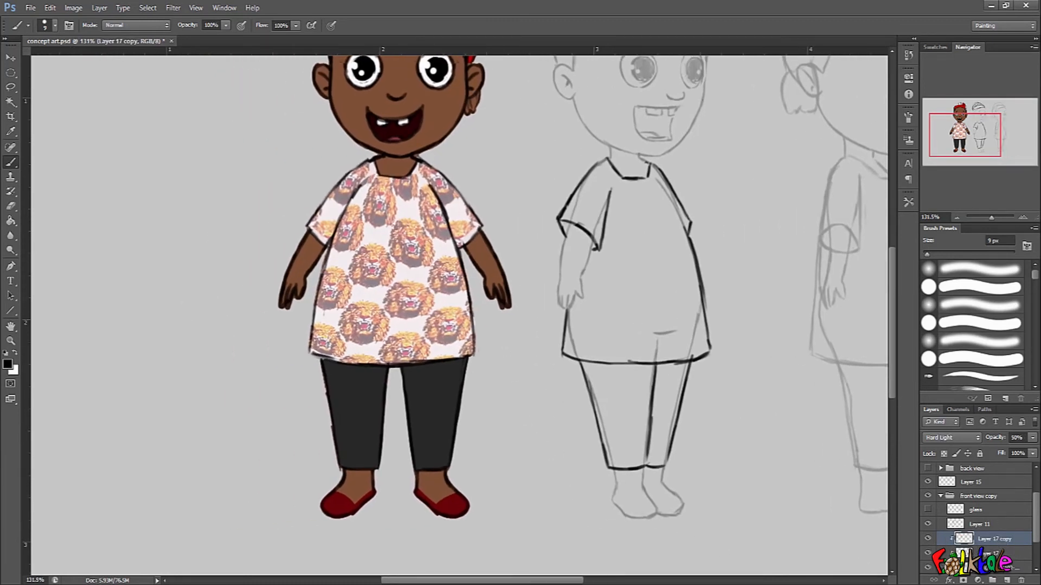
key("ctrl+alt+z")
Set the opacity of both sleeve-pattern layers and the shirt's main lion-pattern layer to 100%.
left_click_drag(1036, 522, 1036, 529)
left_click(1000, 530)
double_click(1000, 538)
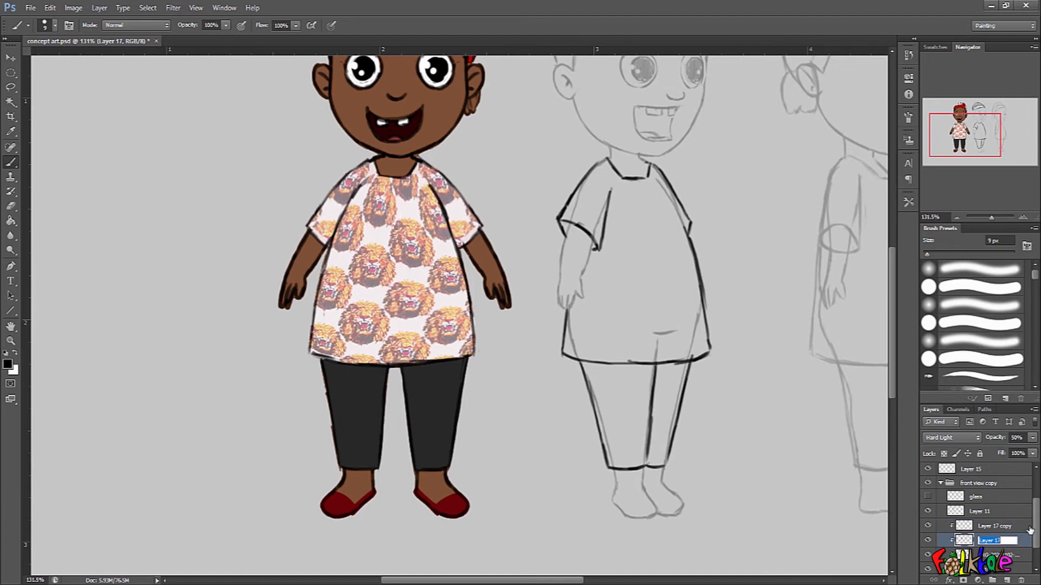
left_click(1011, 531)
left_click_drag(993, 438, 1033, 439)
left_click(994, 541)
left_click(997, 552)
left_click_drag(576, 388, 532, 380)
mouse_move(553, 397)
left_mouse_down()
mouse_move(510, 410)
mouse_move(554, 397)
left_mouse_up()
scroll(1005, 526, "up", 1)
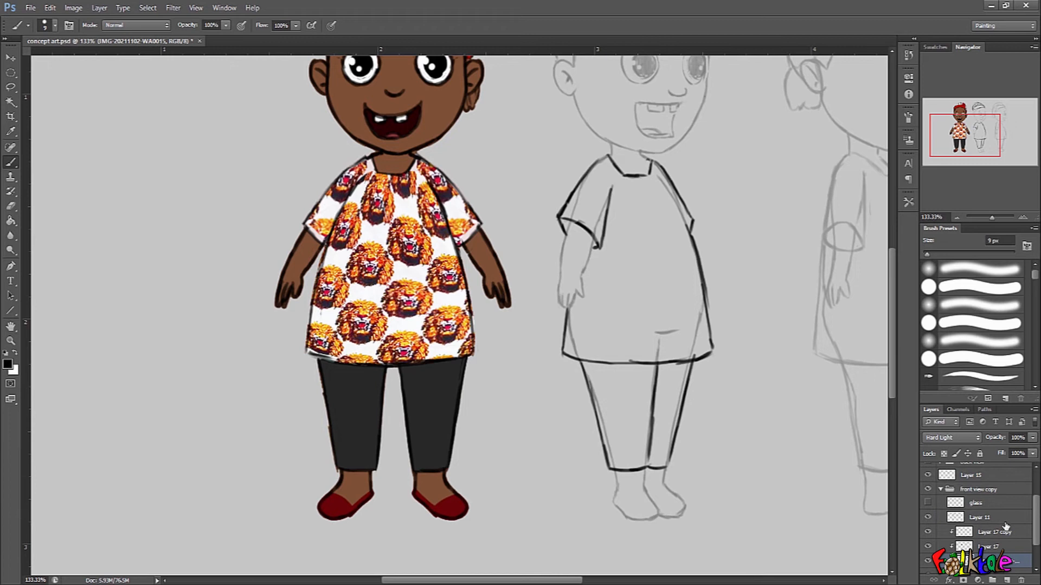
Clip Layer 11 to the pattern layers beneath it.
left_click(1004, 532)
left_click(997, 519)
key("ctrl+alt+g")
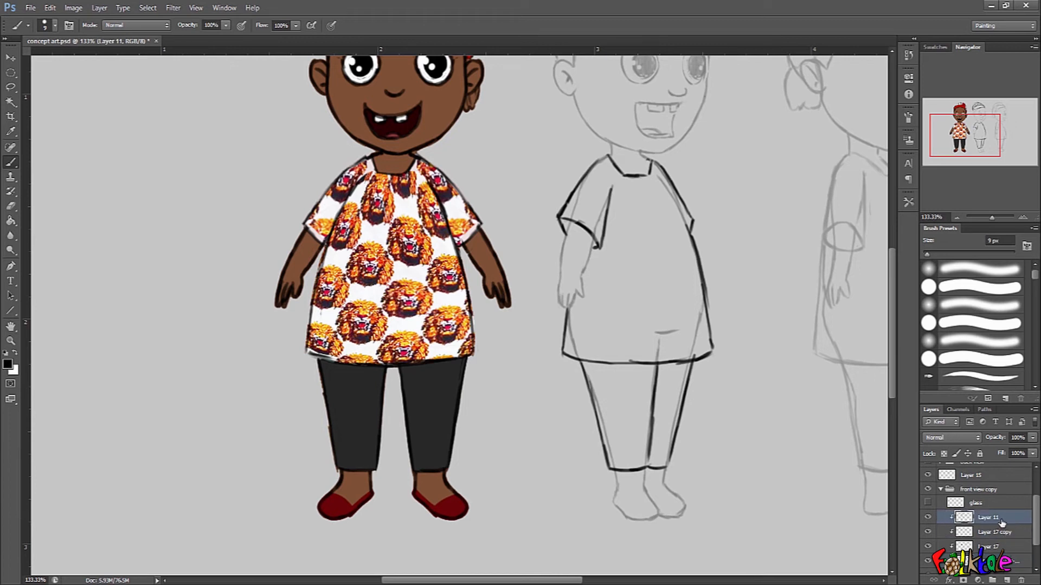
left_click(998, 549, "shift")
key("ctrl+e")
left_click_drag(502, 409, 482, 415)
left_click_drag(403, 243, 487, 301)
key("ctrl+z")
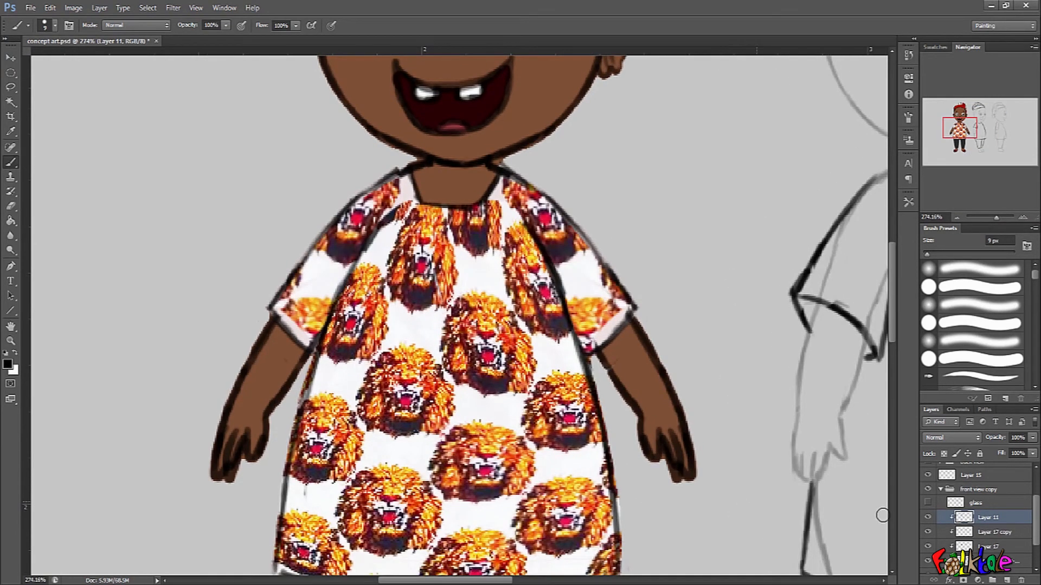
double_click(1005, 547)
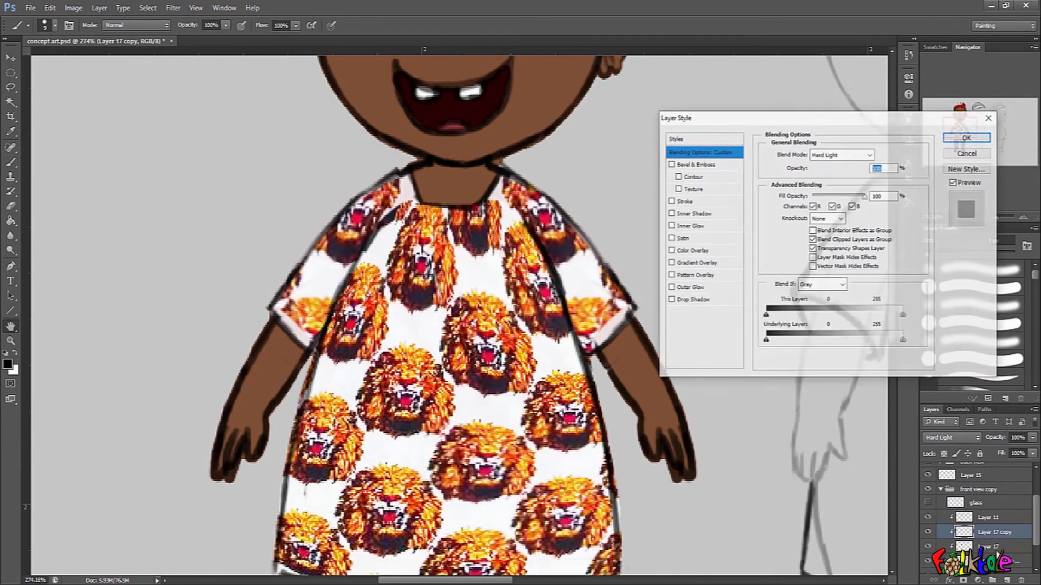
left_click(971, 153)
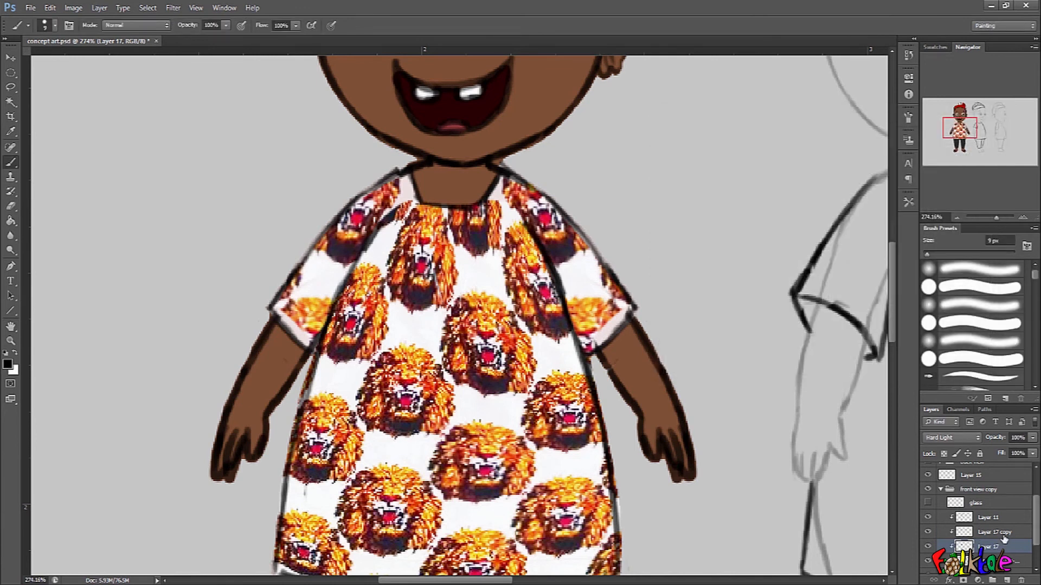
left_click(1003, 535)
Set Layer 11's blend mode to Hard Light and compare the shirt with that layer hidden and shown.
left_click(988, 518)
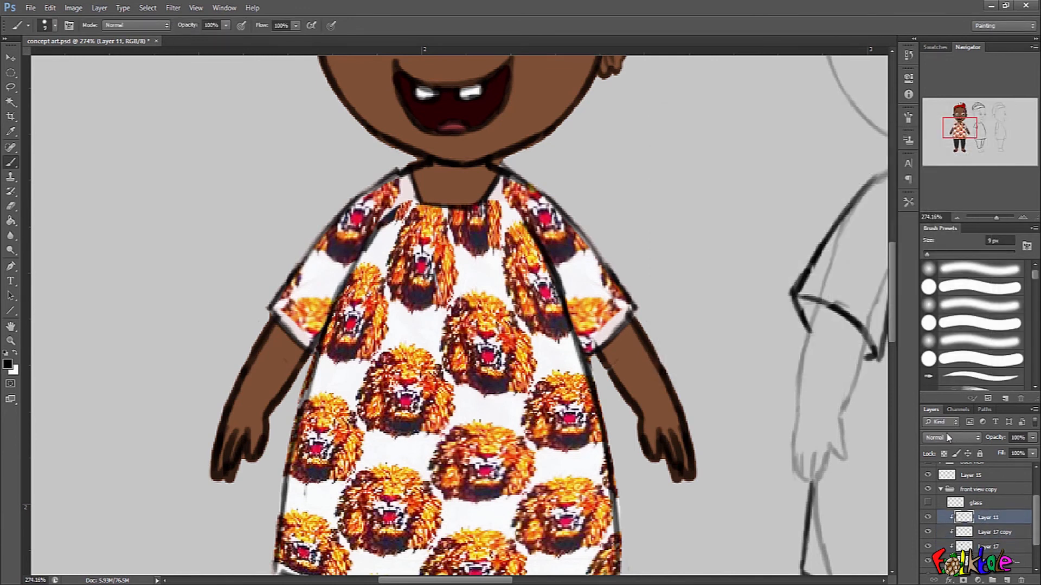
left_click(952, 438)
left_click(941, 301)
left_click(984, 560)
left_click(989, 533)
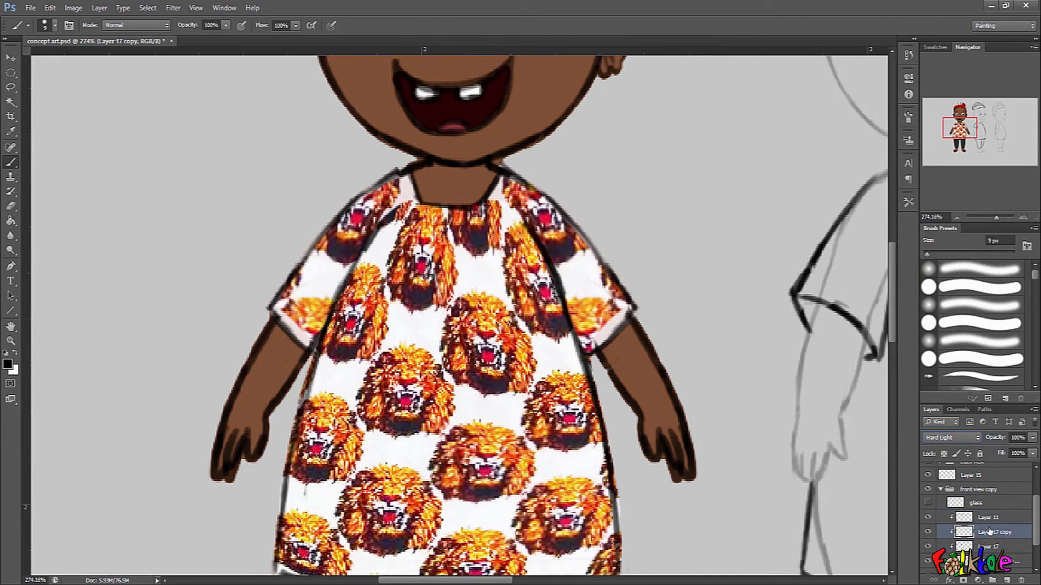
left_click(991, 521)
left_click(928, 517)
left_click(928, 518)
left_click(929, 518)
left_click(930, 518)
Merge both sleeve-pattern layers and the main lion-pattern layer down into Layer 16.
left_click(995, 534)
key("ctrl+e")
key("ctrl+e")
key("ctrl+e")
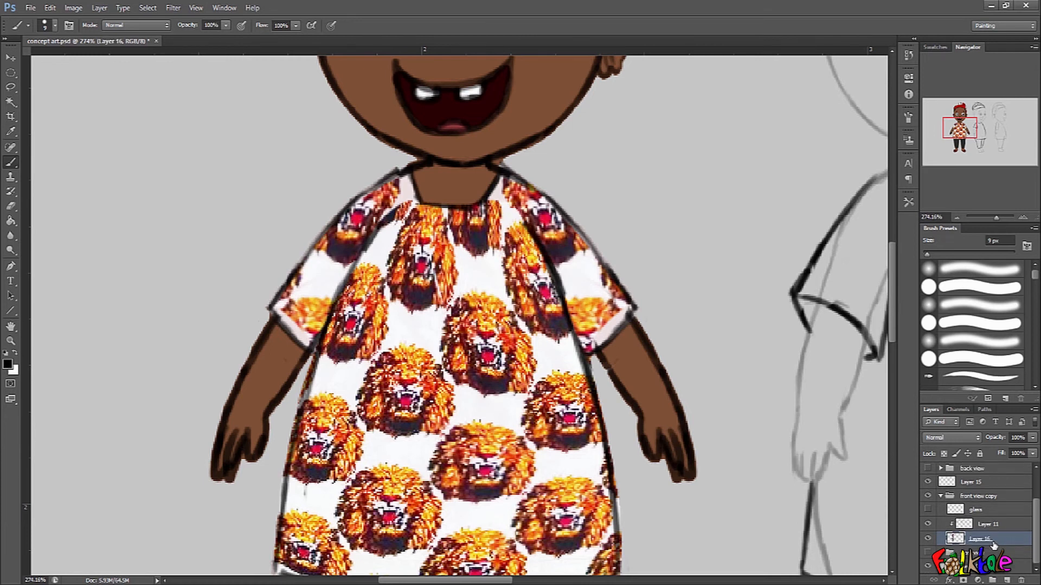
scroll(697, 464, "down", 5)
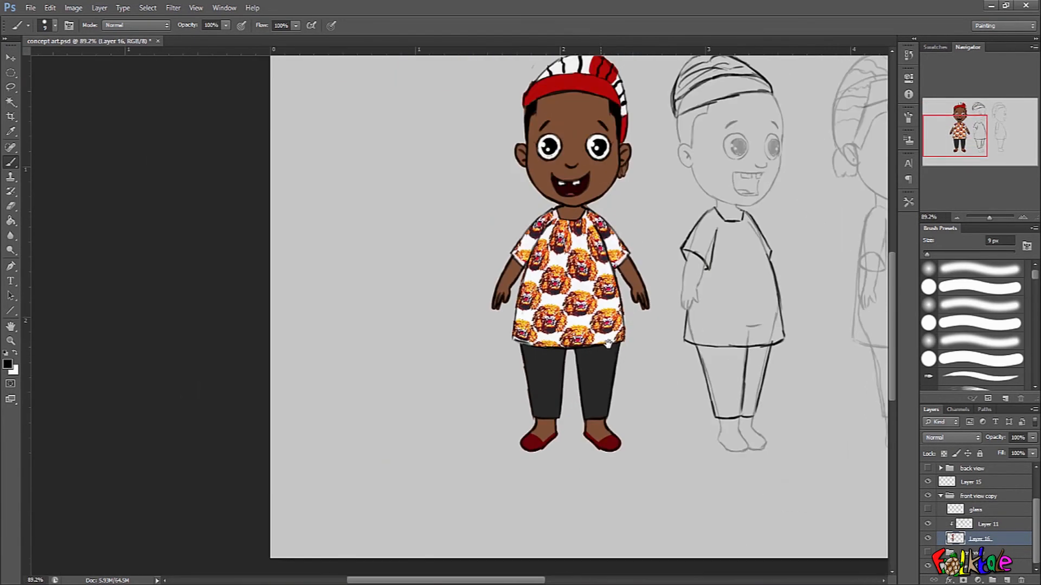
left_click_drag(596, 321, 578, 383)
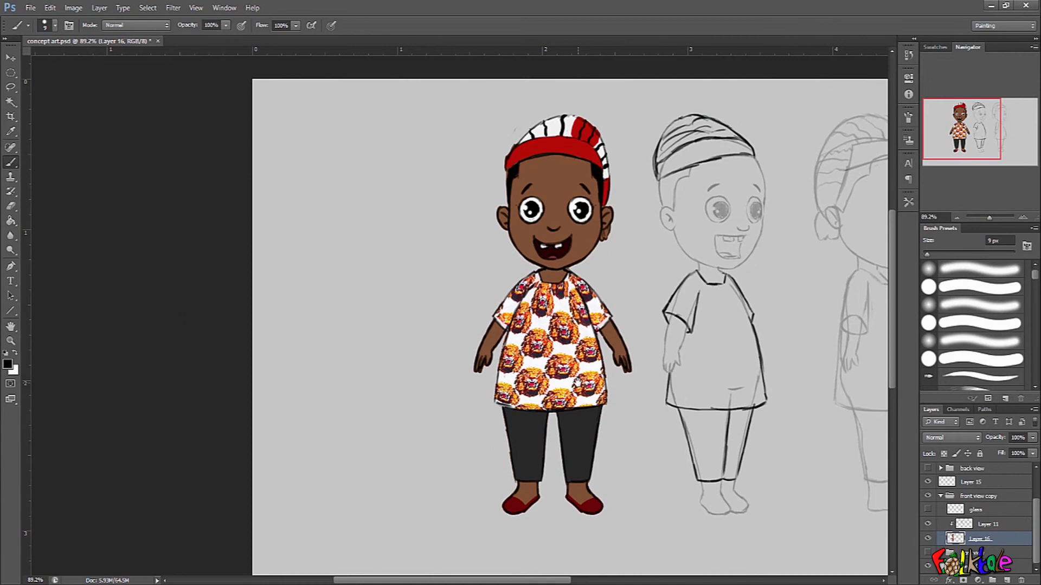
Add a clipped Hue/Saturation adjustment above Layer 11 with lower lightness and higher saturation, and invert its mask.
left_click(988, 524)
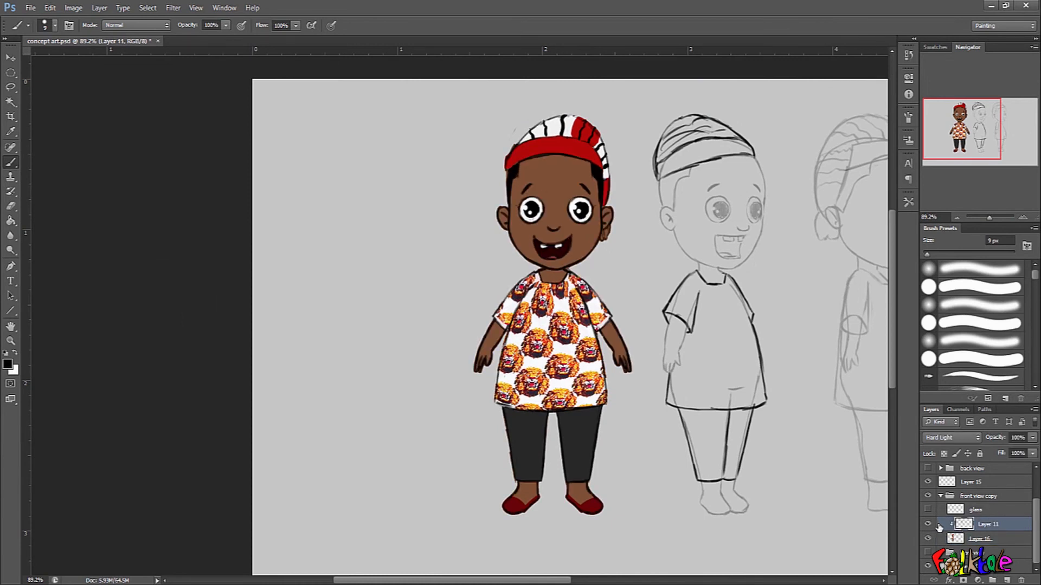
left_click_drag(630, 330, 644, 332)
left_click_drag(623, 413, 635, 328)
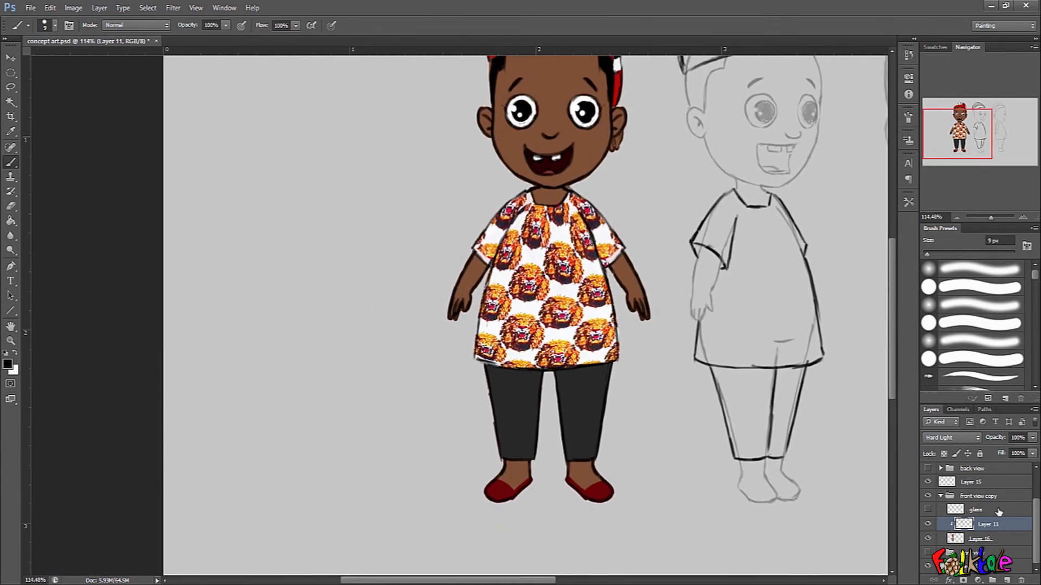
left_click(979, 580)
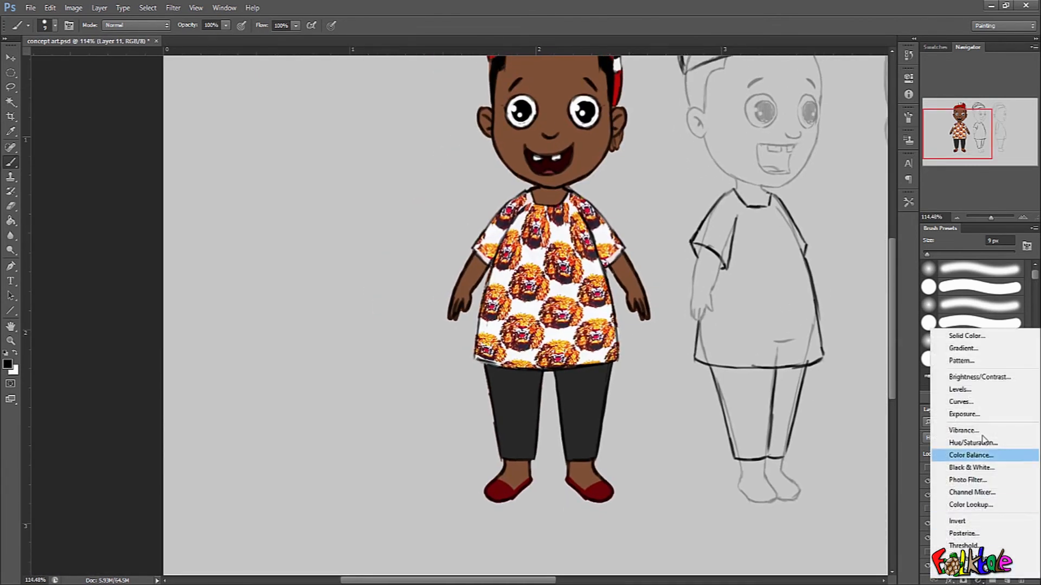
left_click(982, 444)
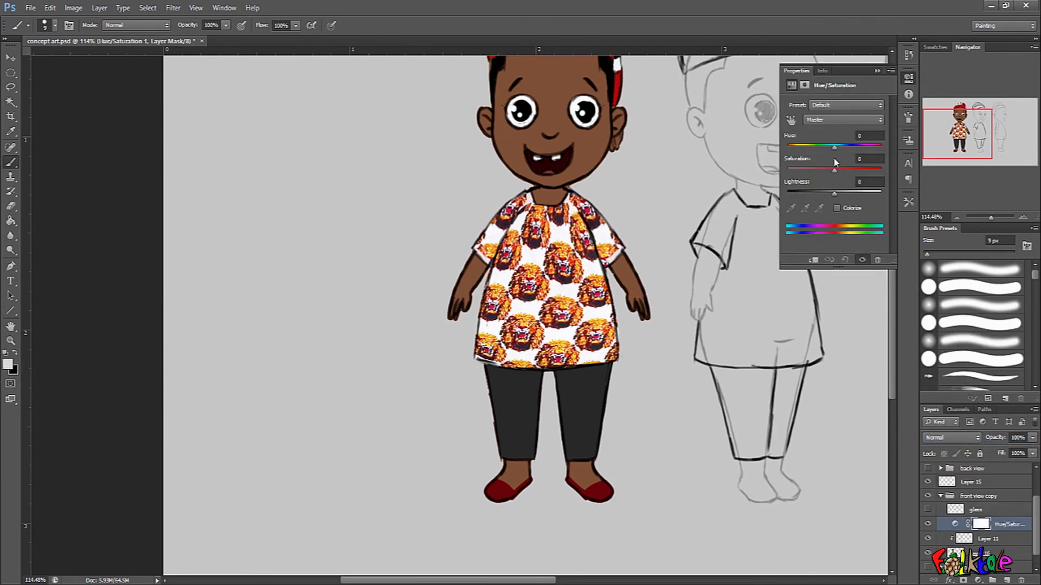
left_click_drag(834, 195, 807, 195)
left_click_drag(852, 171, 856, 171)
left_click(878, 71)
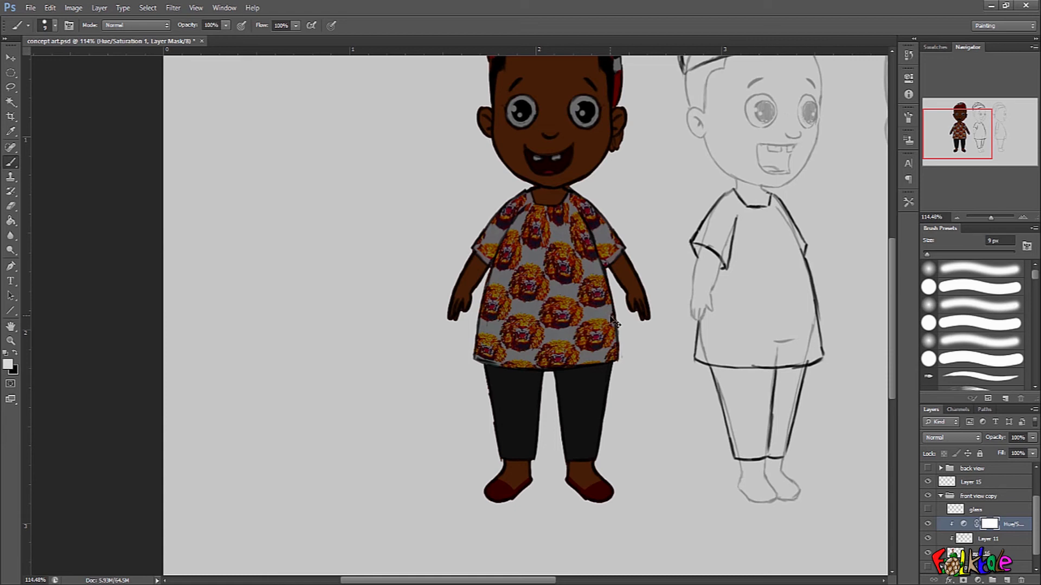
key("ctrl+i")
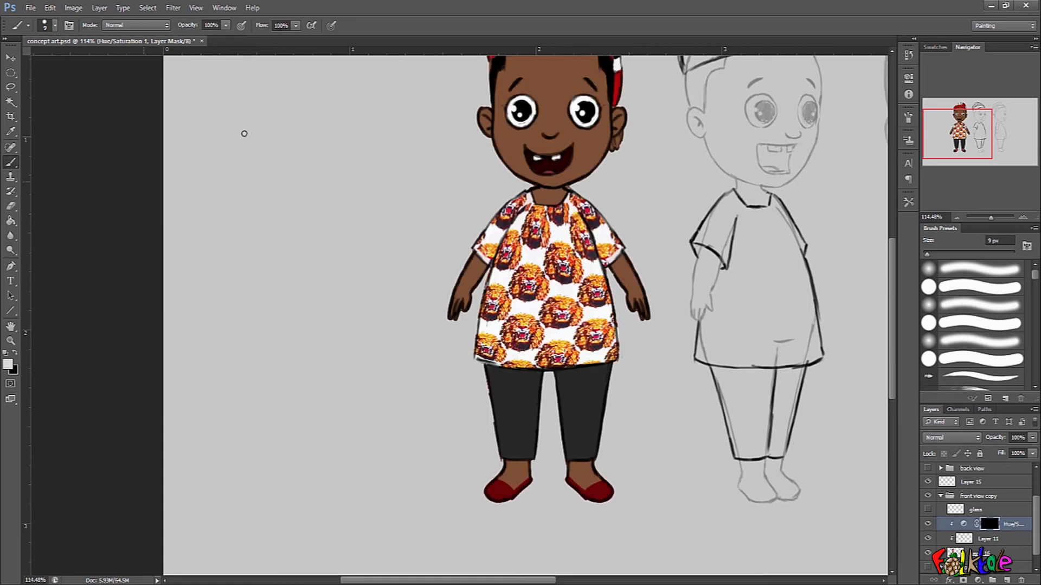
Enlarge the brush to 50 px and paint shading on the mask along the trouser legs, feet and shoes.
mouse_move(530, 380)
left_mouse_down()
mouse_move(542, 375)
mouse_move(529, 491)
left_mouse_up()
key("bracketright")
key("bracketright")
key("bracketright")
key("bracketright")
key("bracketright")
key("bracketright")
key("bracketright")
key("bracketright")
mouse_move(565, 380)
left_mouse_down()
mouse_move(578, 505)
mouse_move(606, 539)
mouse_move(630, 536)
left_mouse_up()
left_click_drag(571, 491, 613, 528)
mouse_move(527, 475)
left_mouse_down()
mouse_move(521, 520)
mouse_move(486, 534)
left_mouse_up()
left_click_drag(535, 495, 515, 532)
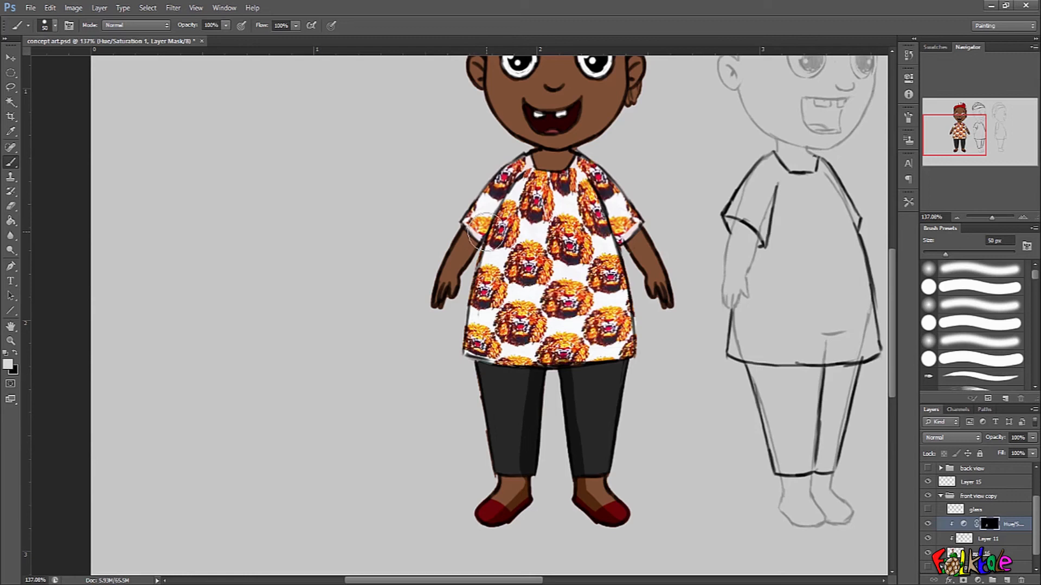
Reduce the brush to 7 px and paint shading on the mask along both arms and the sleeves' inner sides.
key("bracketleft")
key("bracketleft")
key("bracketleft")
key("bracketleft")
key("bracketleft")
key("bracketleft")
key("bracketleft")
left_click_drag(505, 190, 469, 252)
left_click_drag(492, 210, 446, 306)
left_click_drag(492, 212, 479, 227)
left_click_drag(597, 197, 615, 231)
left_click_drag(641, 269, 606, 201)
Paint shading on the mask beneath the shirt hem, on the neck and along the forehead under the hat band.
scroll(613, 220, "up", 3)
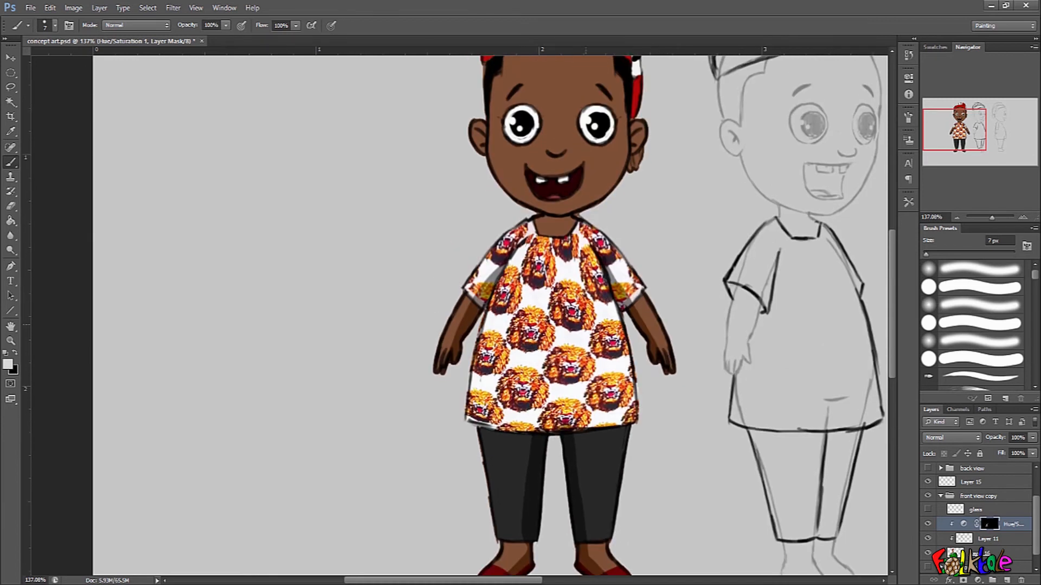
left_click_drag(507, 435, 629, 428)
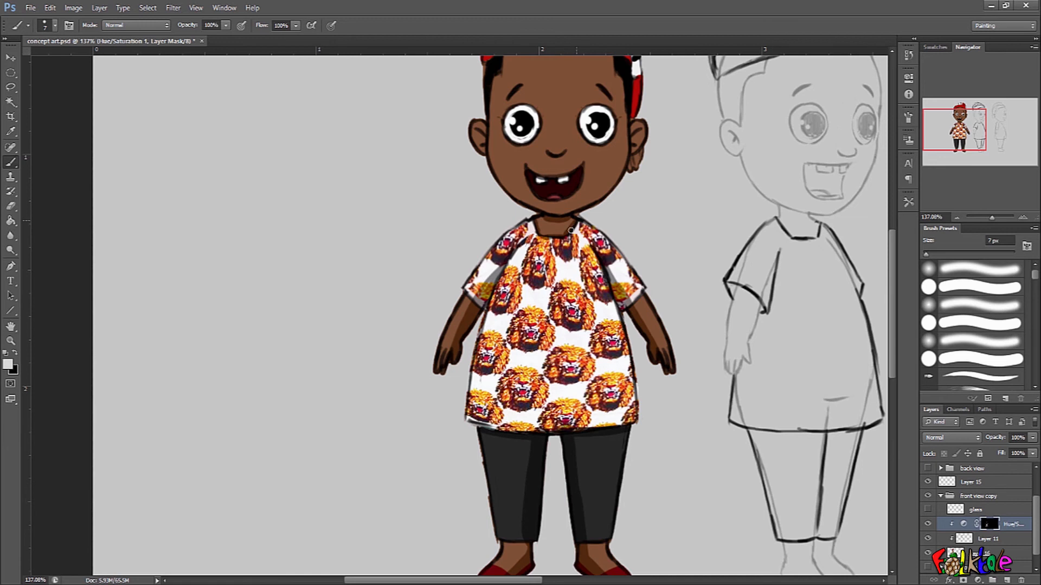
scroll(573, 226, "up", 4)
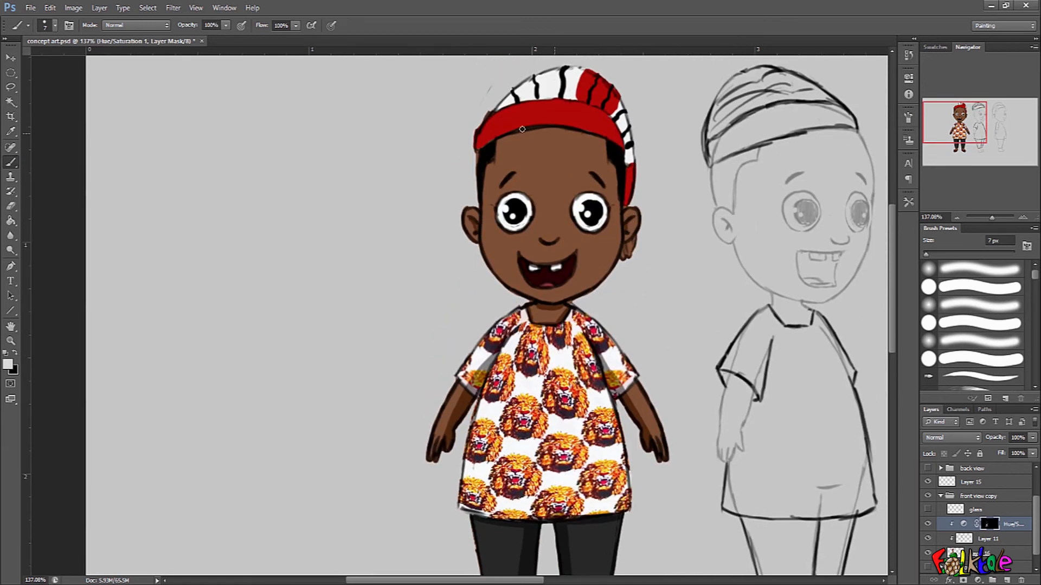
left_click_drag(519, 135, 607, 140)
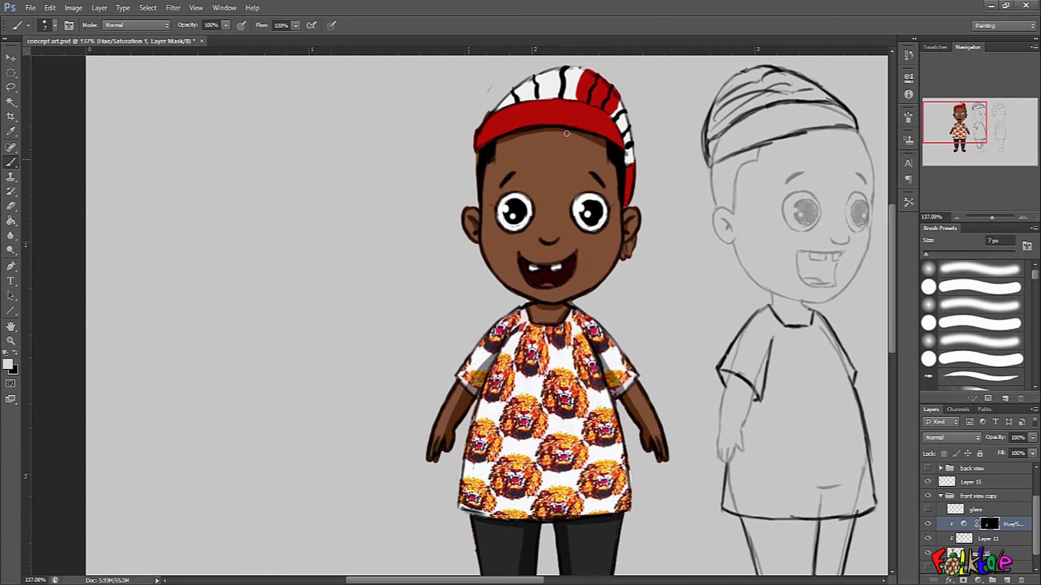
Paint small shading strokes on the mask beneath the boy's nose and mouth.
left_click_drag(676, 168, 670, 189)
mouse_move(678, 305)
left_mouse_down()
mouse_move(674, 261)
mouse_move(707, 363)
left_mouse_up()
mouse_move(561, 244)
left_mouse_down()
mouse_move(580, 245)
mouse_move(537, 230)
mouse_move(548, 239)
mouse_move(567, 225)
mouse_move(561, 241)
left_mouse_up()
mouse_move(532, 324)
left_mouse_down()
mouse_move(573, 309)
mouse_move(525, 307)
left_mouse_up()
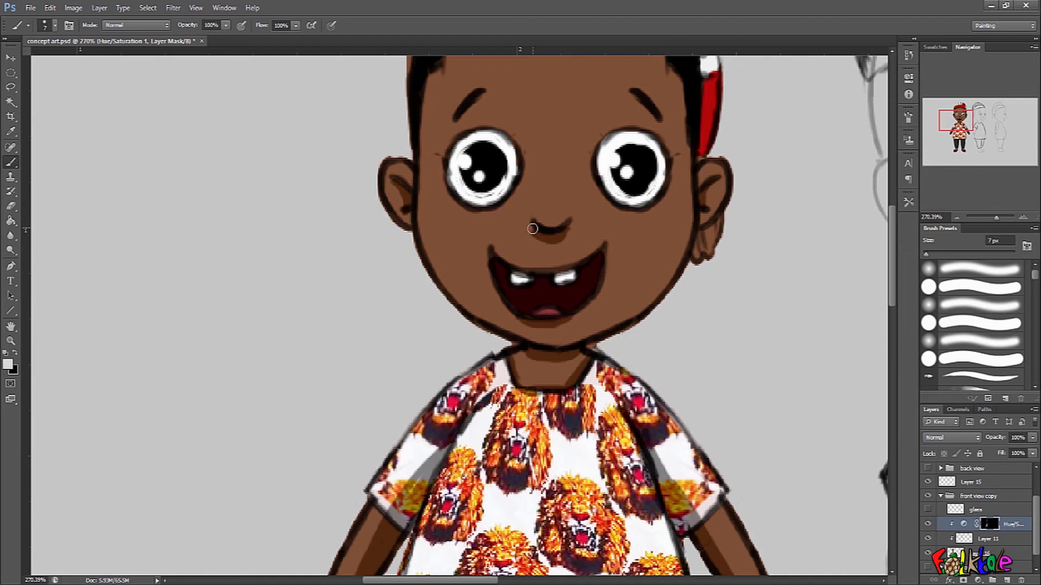
scroll(685, 318, "down", 5)
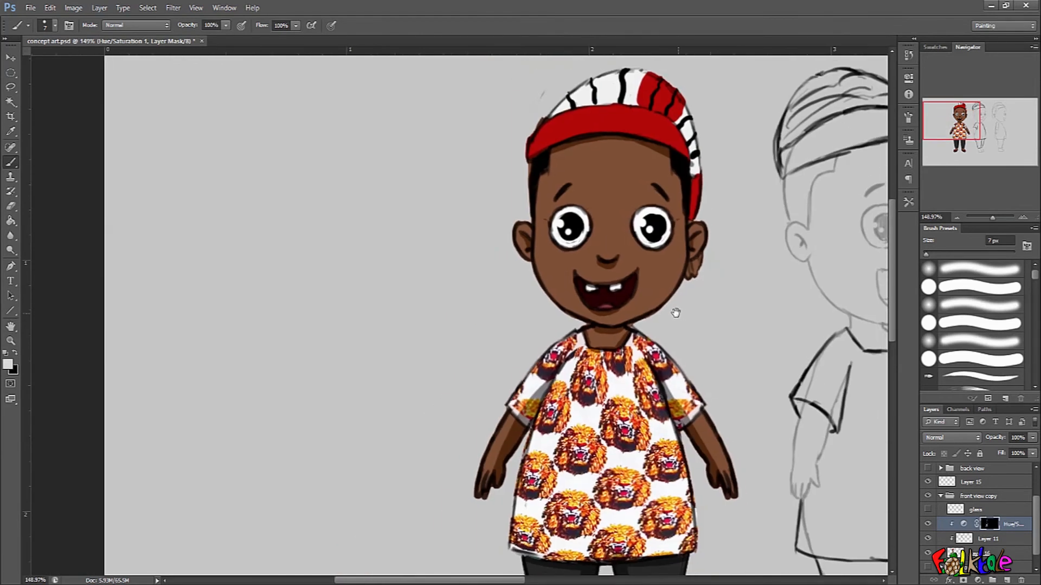
Paint shading on the mask along the hat's hanging side and above its red band.
scroll(696, 266, "up", 4)
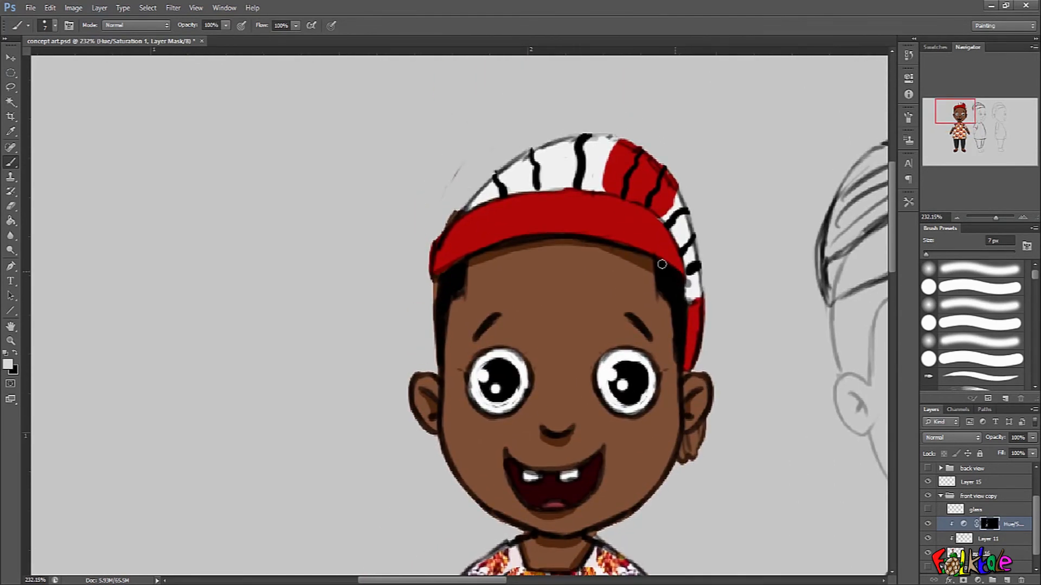
left_click_drag(685, 275, 684, 374)
mouse_move(466, 214)
left_mouse_down()
mouse_move(522, 191)
mouse_move(579, 187)
mouse_move(558, 189)
mouse_move(636, 201)
mouse_move(657, 213)
mouse_move(684, 259)
mouse_move(691, 299)
left_mouse_up()
scroll(728, 350, "down", 5)
left_click_drag(721, 477, 713, 355)
scroll(743, 406, "up", 1)
left_click_drag(743, 407, 711, 234)
Delete the Hue/Saturation adjustment's mask and the adjustment layer itself.
scroll(724, 306, "down", 2)
left_click(1022, 581)
left_click(1023, 581)
scroll(691, 382, "down", 4)
left_click_drag(731, 321, 610, 406)
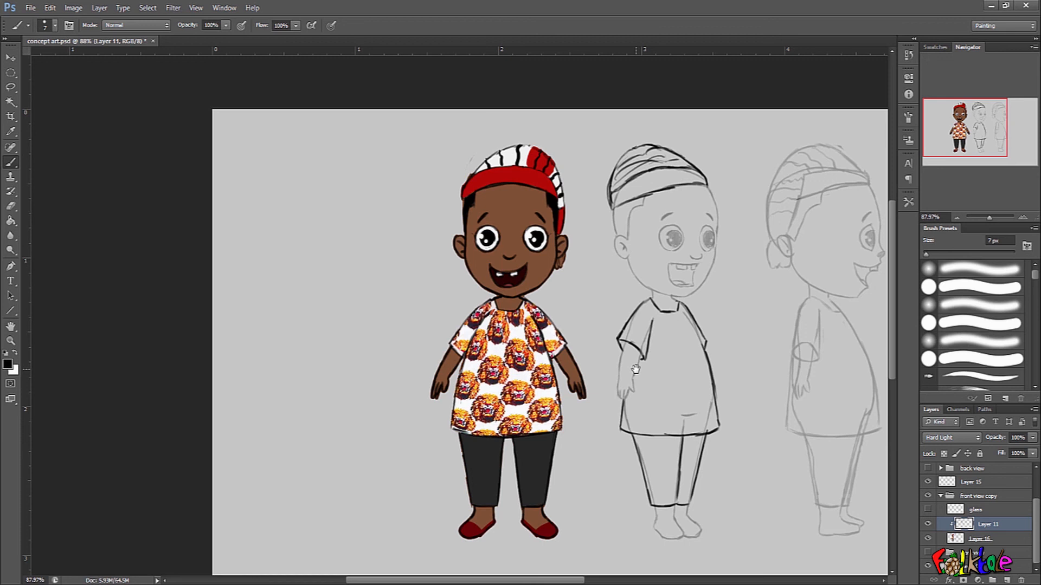
left_click_drag(714, 318, 667, 317)
left_click_drag(270, 196, 369, 198)
left_click_drag(550, 474, 498, 387)
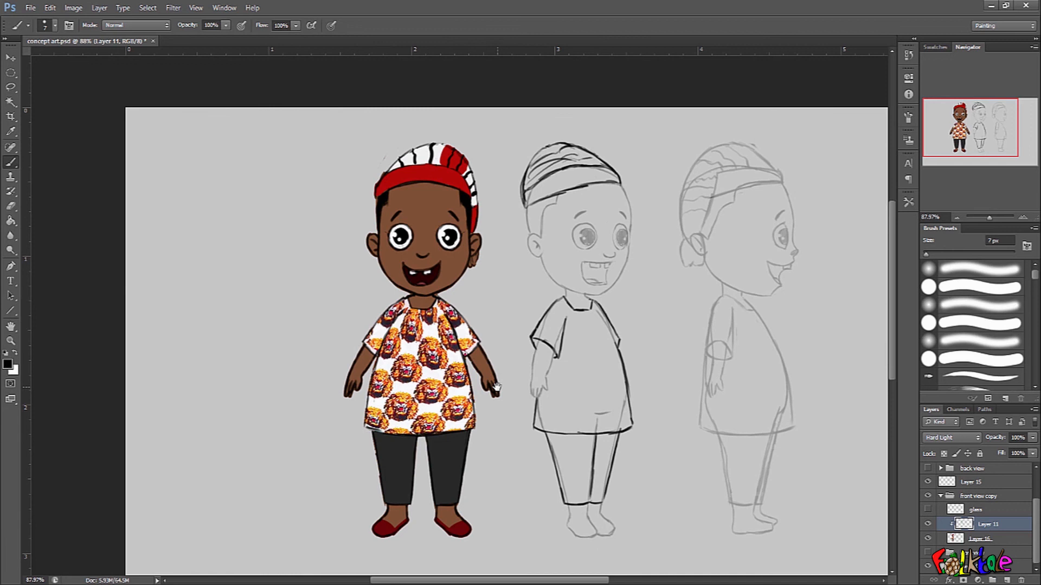